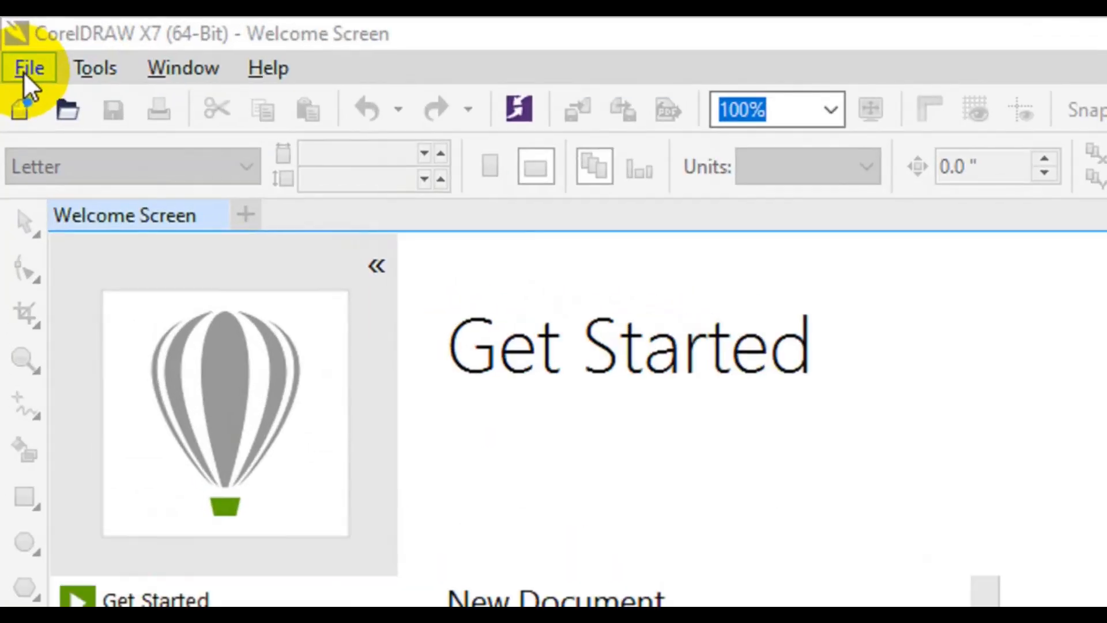
- Start a new document and name it "Travel Agency Postcard Design"
left_click(23, 71)
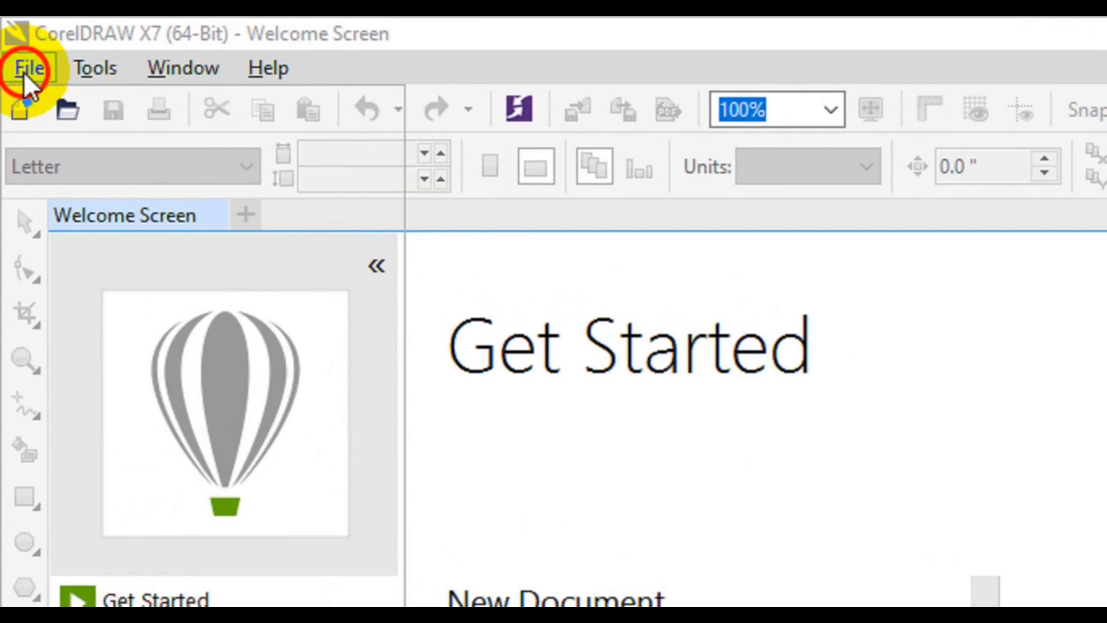
left_click(101, 98)
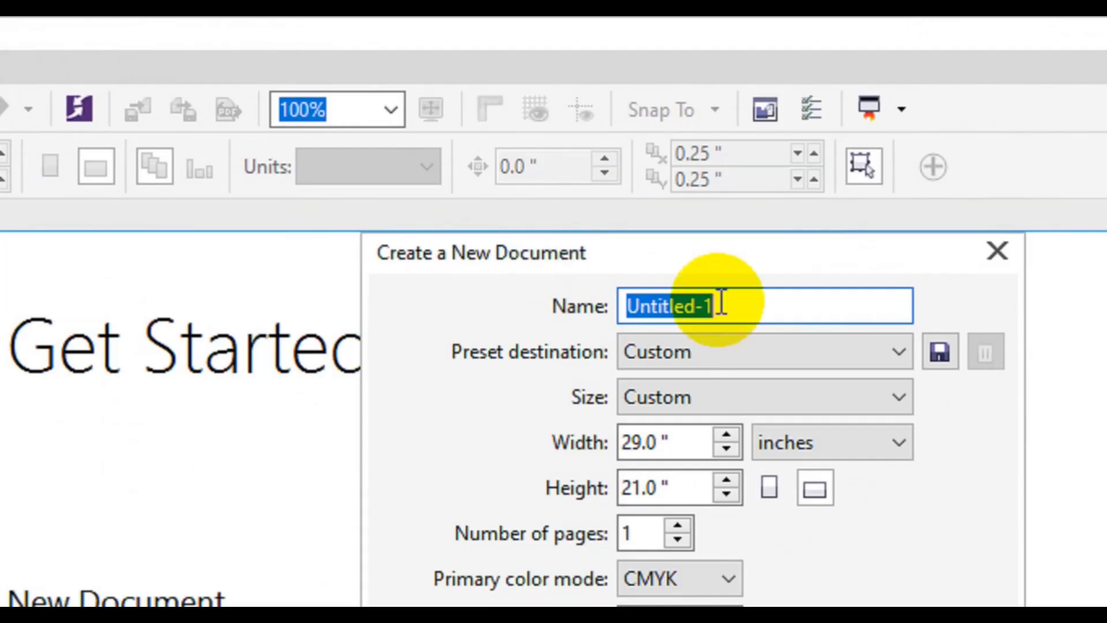
left_click_drag(734, 306, 555, 339)
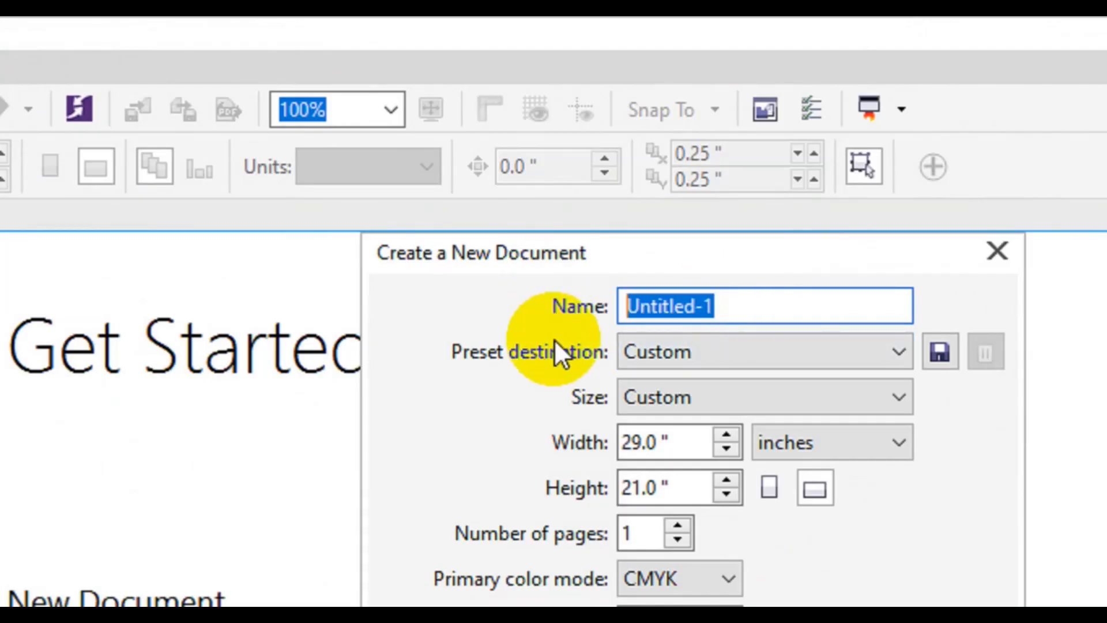
type("T")
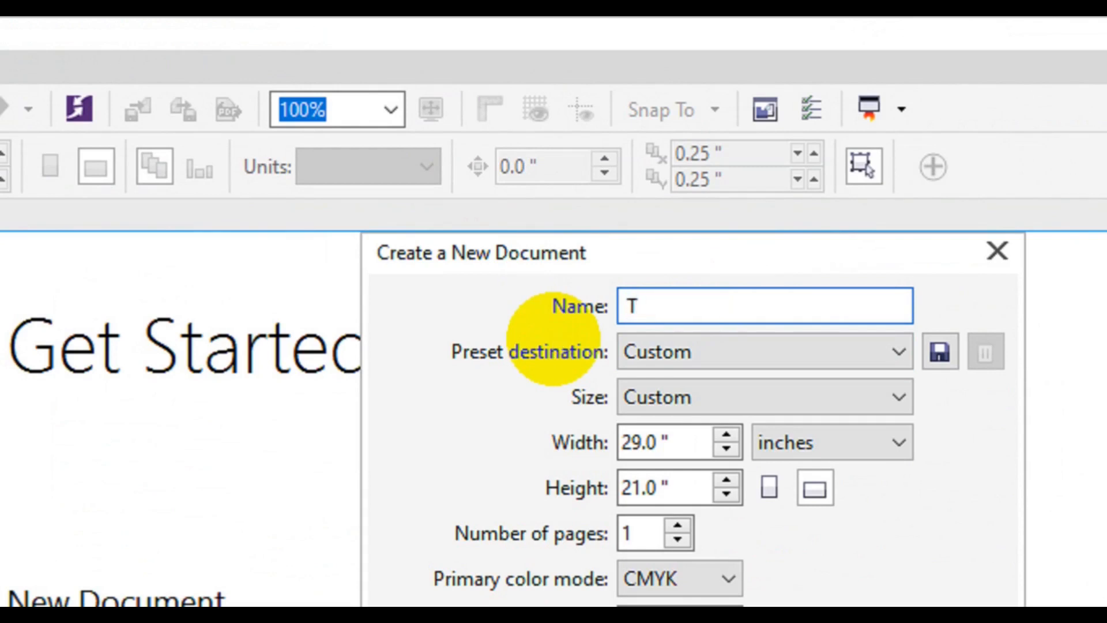
type("ravel A")
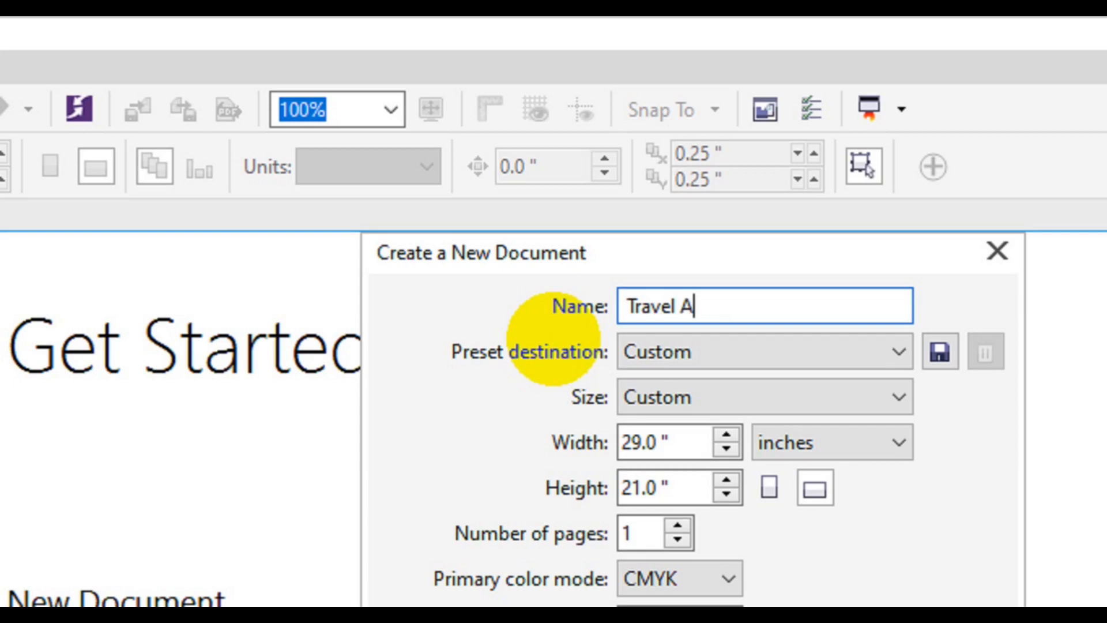
type("gency ")
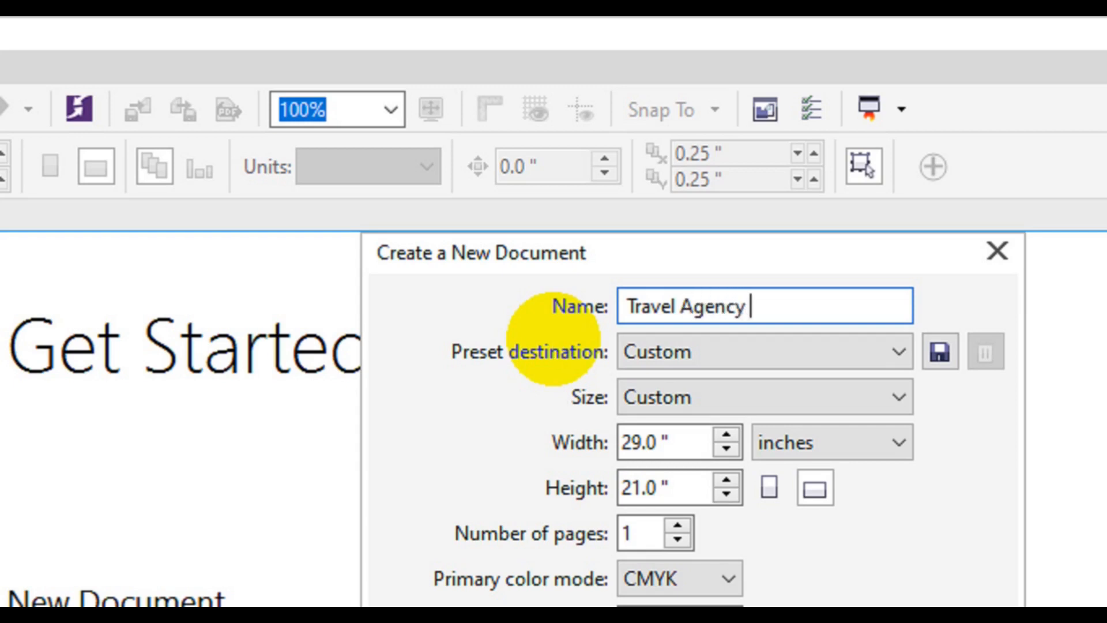
type("Postc")
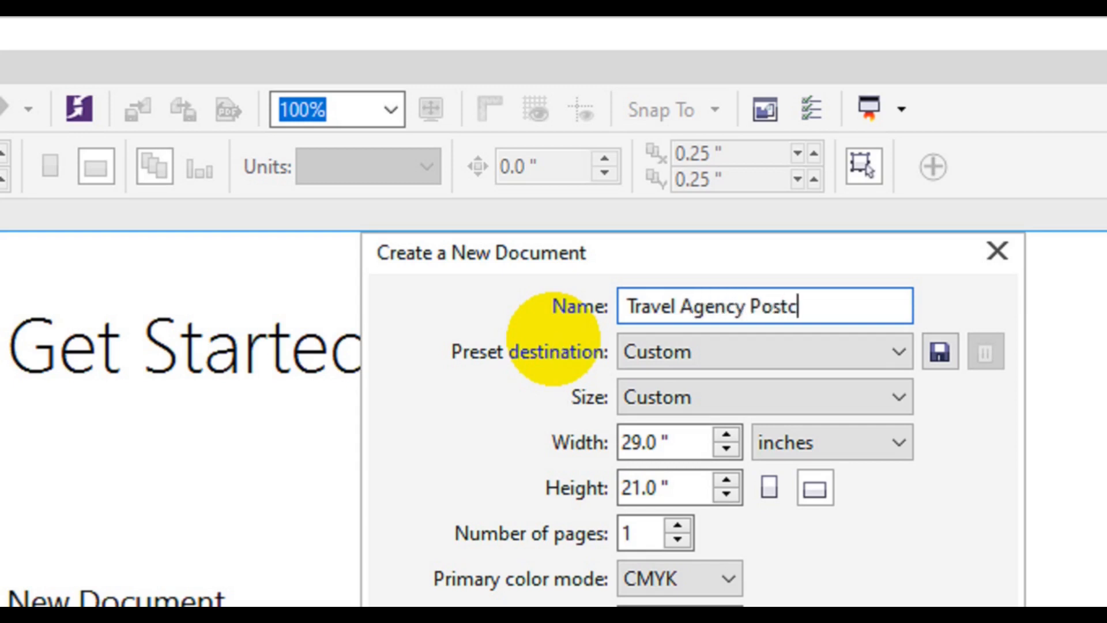
type("ard Design")
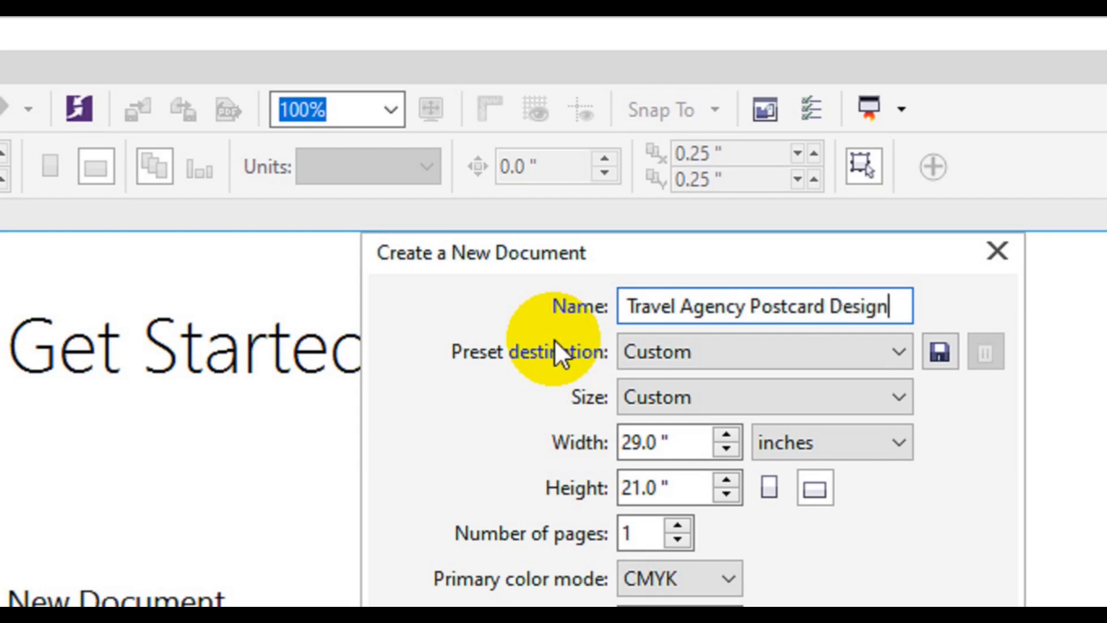
- Create the document at 29 by 21 inches with CMYK as the primary color mode and 300 dpi rendering resolution
left_click_drag(675, 453, 624, 452)
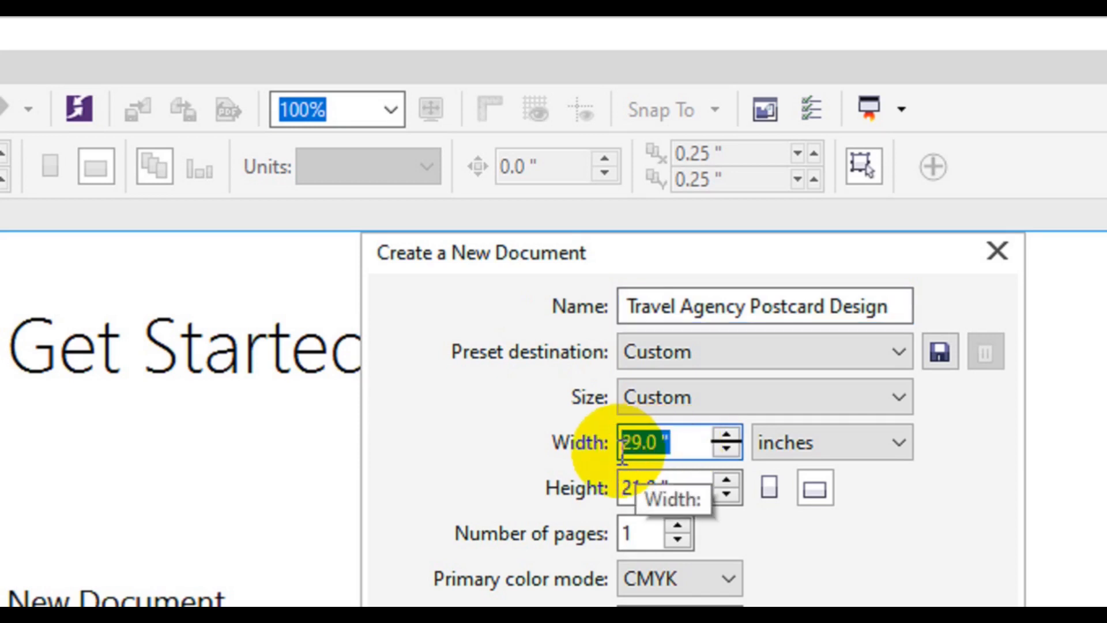
left_click_drag(672, 487, 624, 489)
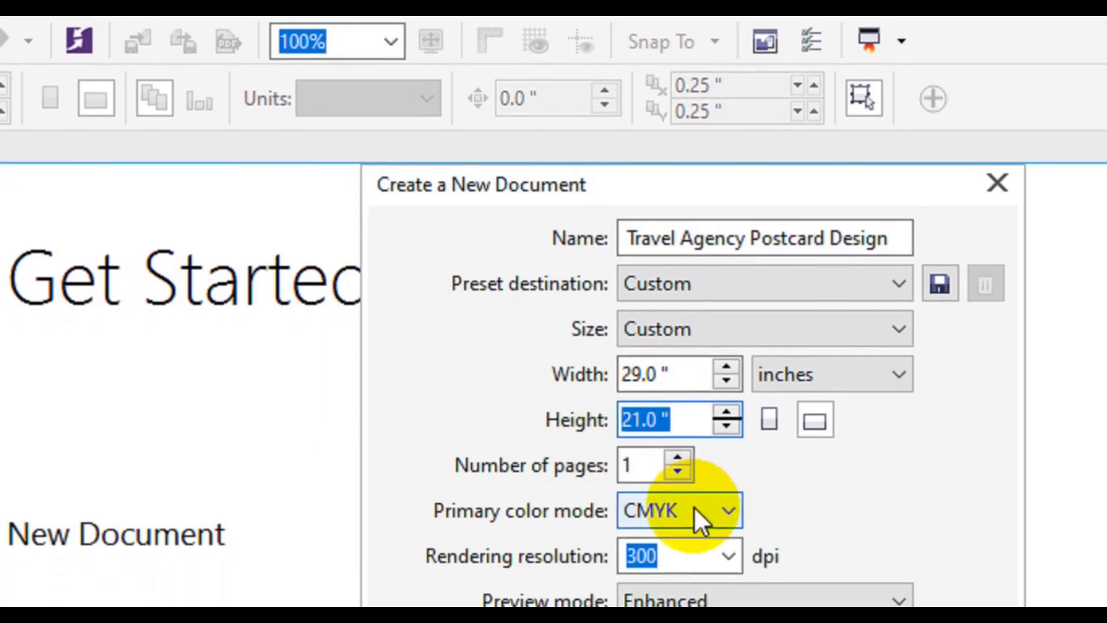
left_click(701, 519)
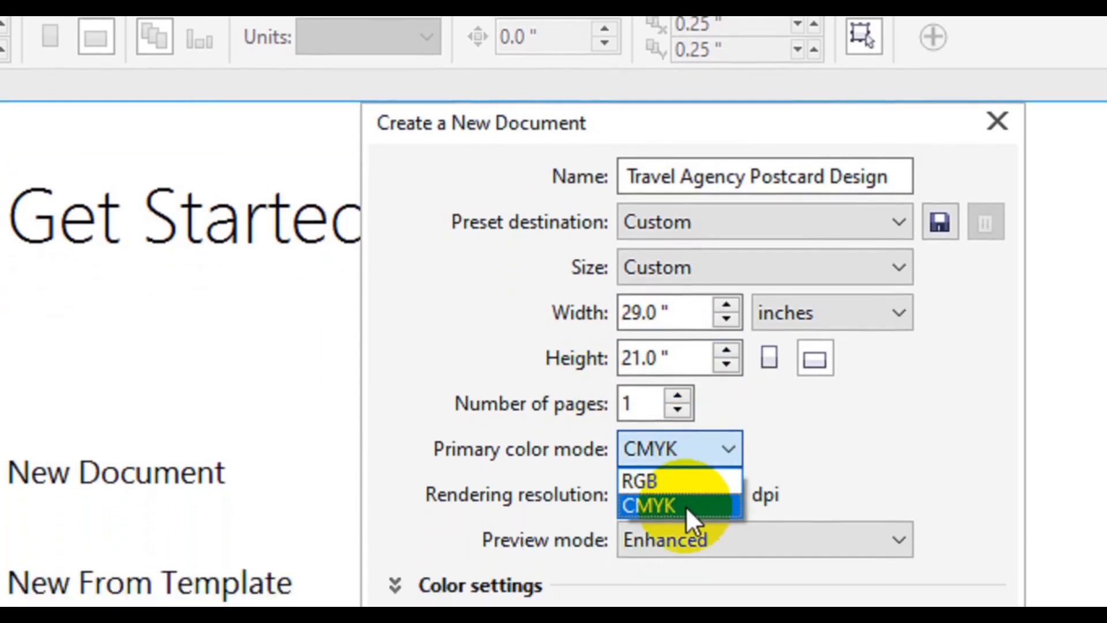
left_click(687, 509)
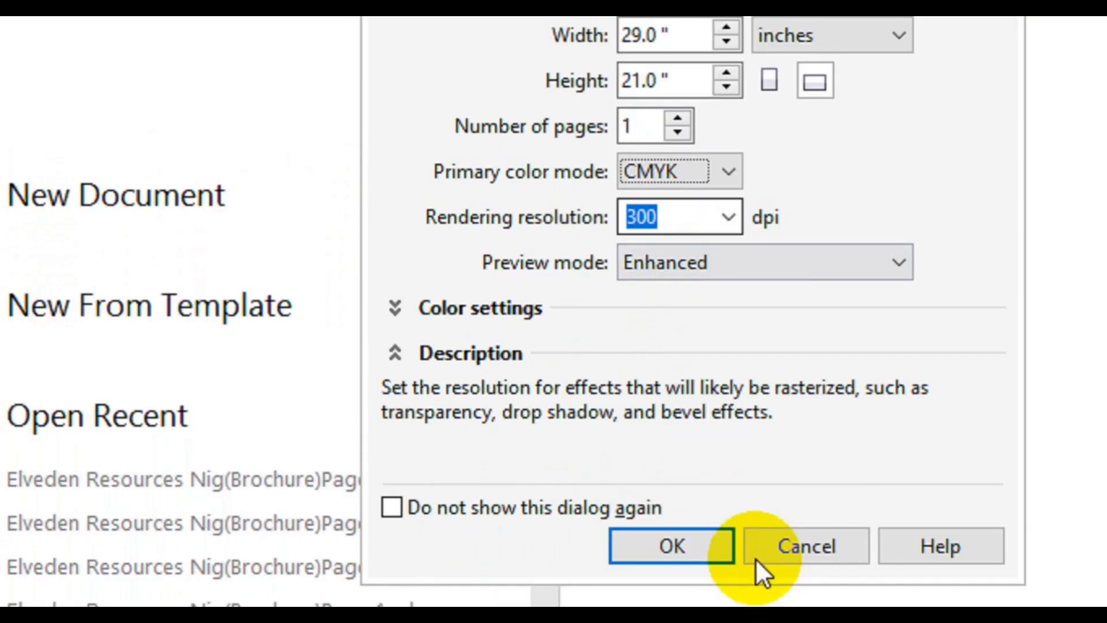
left_click(647, 481)
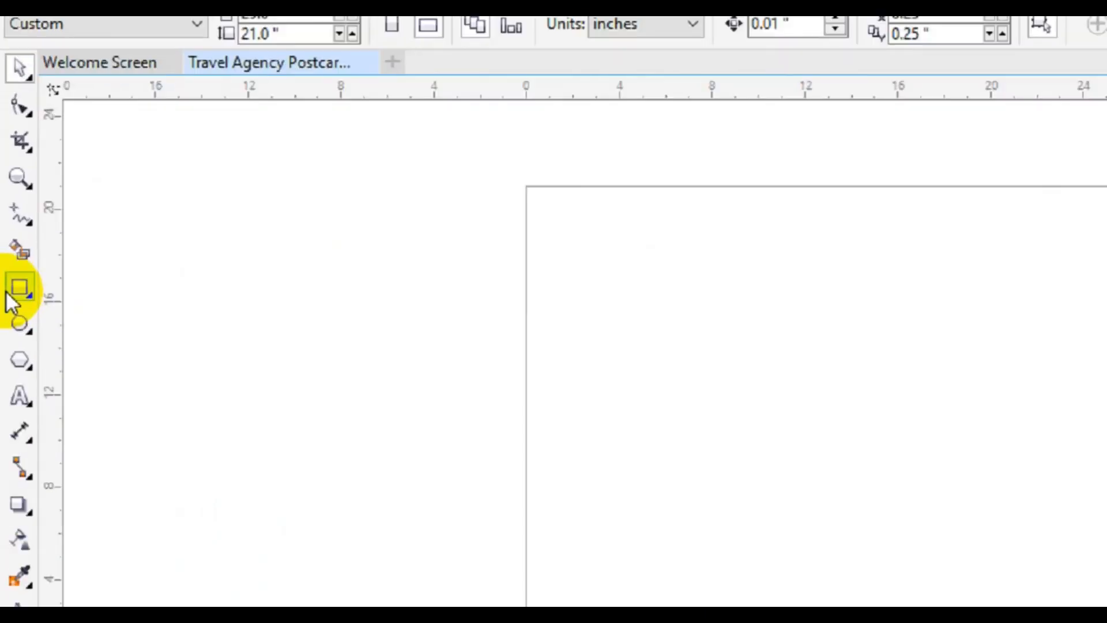
- Add a page-sized rectangle and draw a Pen line sloping down from its left edge to its right edge, about 12.9 inches high
double_click(10, 293)
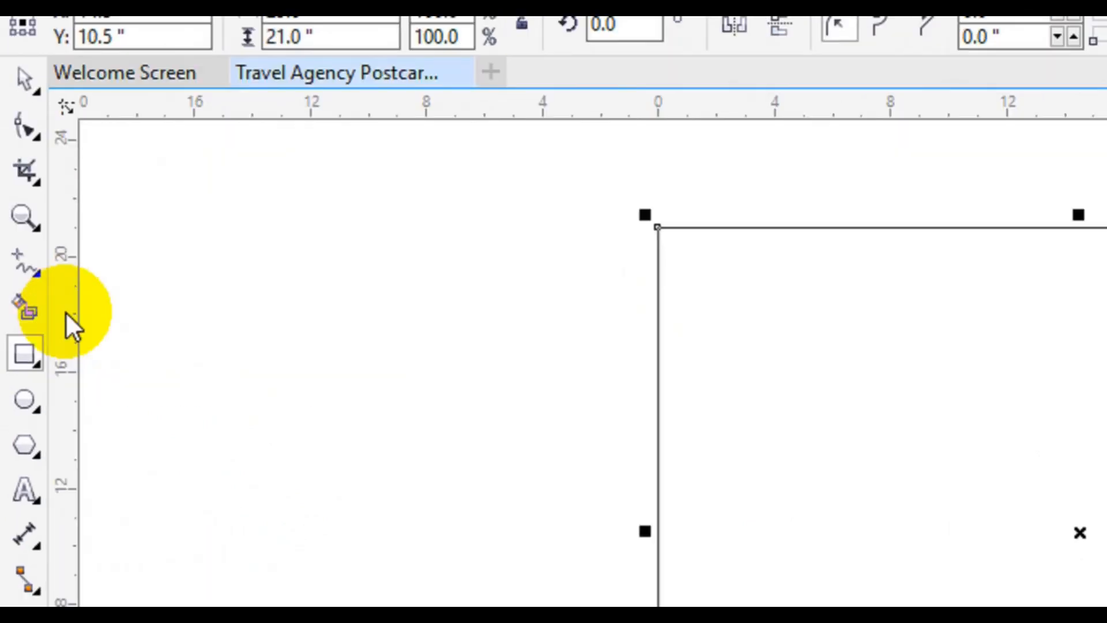
left_click(40, 279)
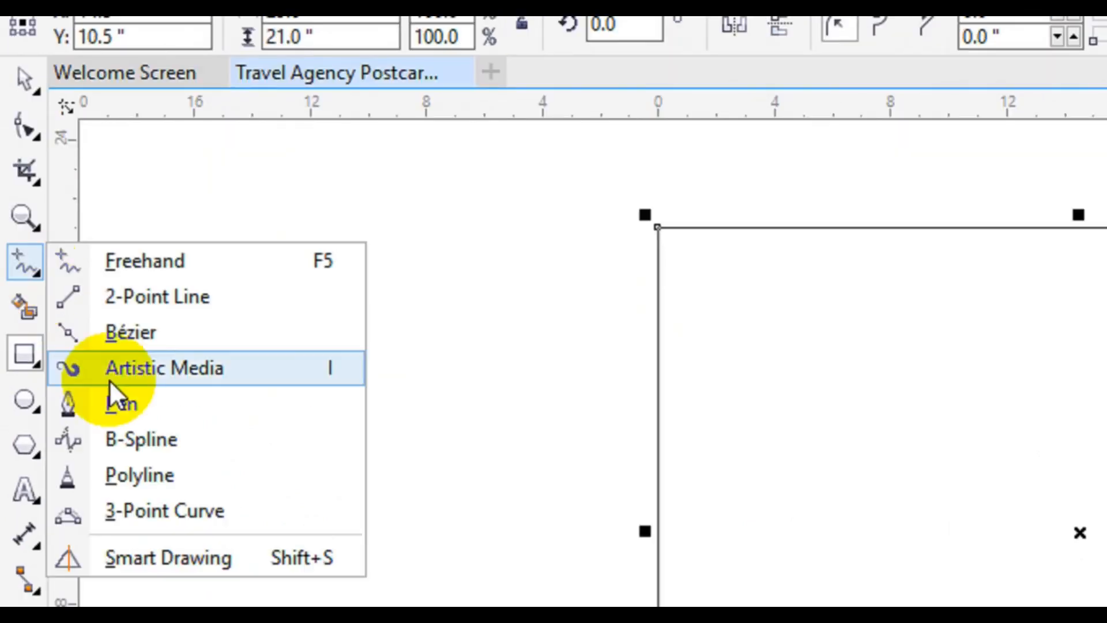
left_click(113, 396)
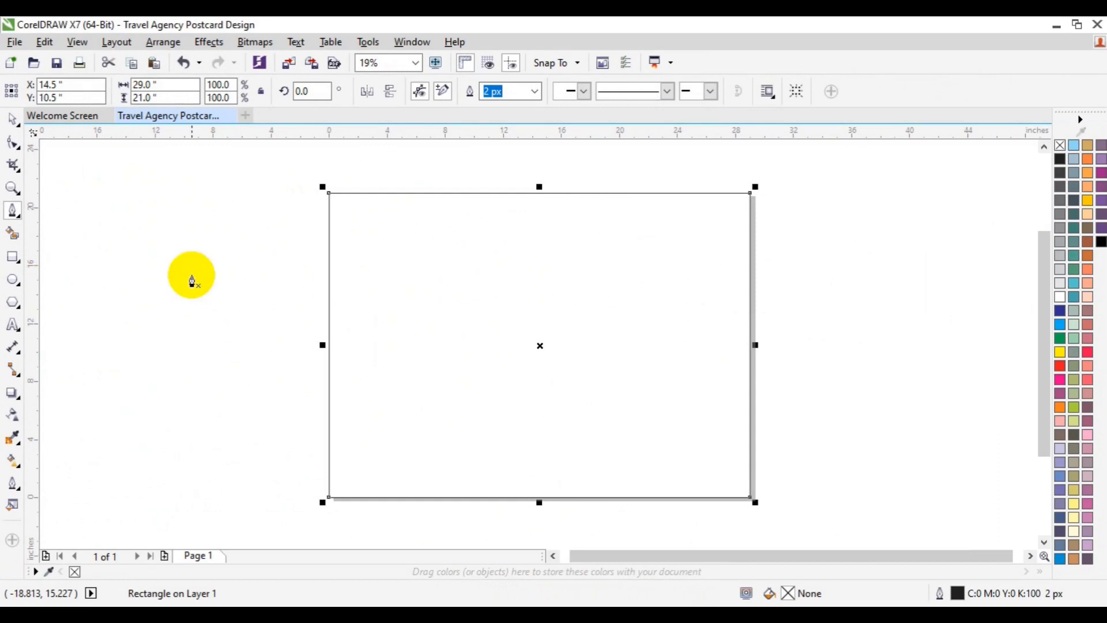
left_click(329, 247)
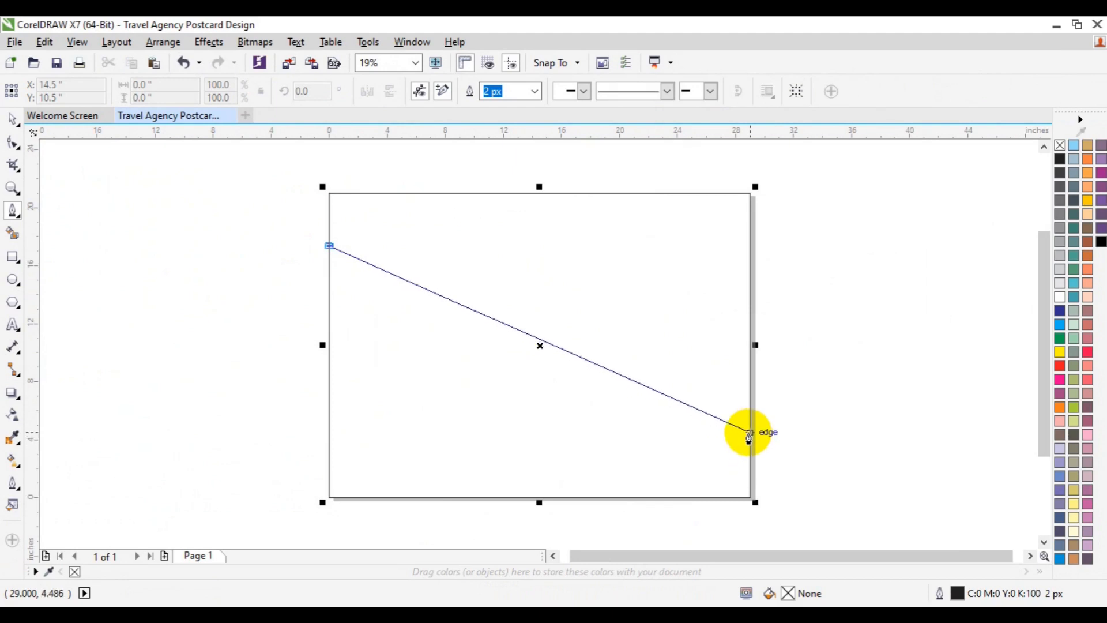
left_click(749, 433)
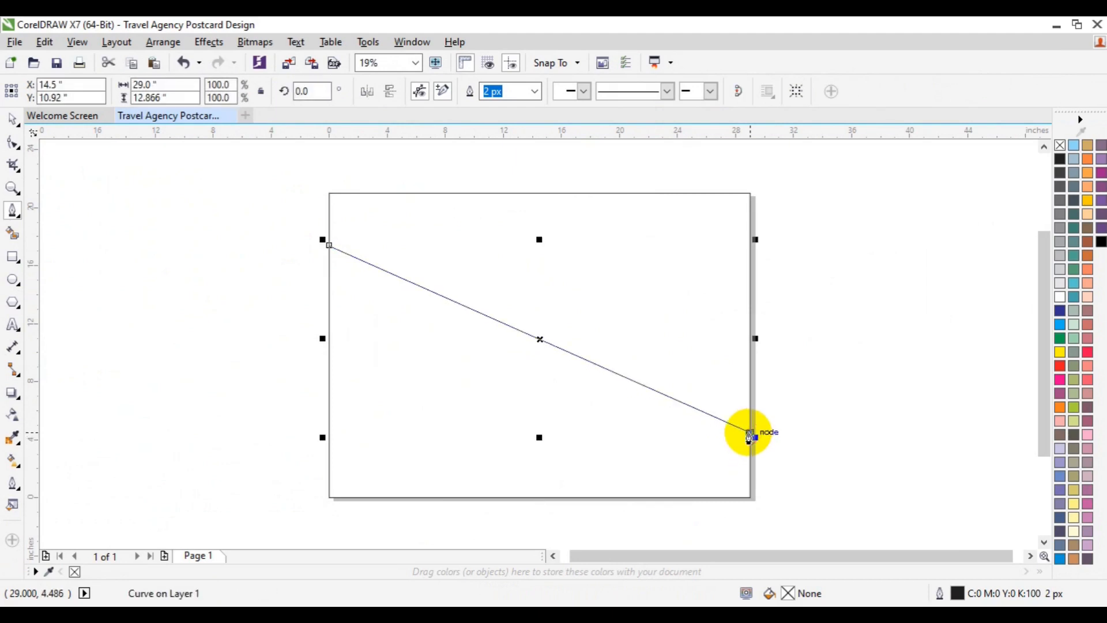
key("Escape")
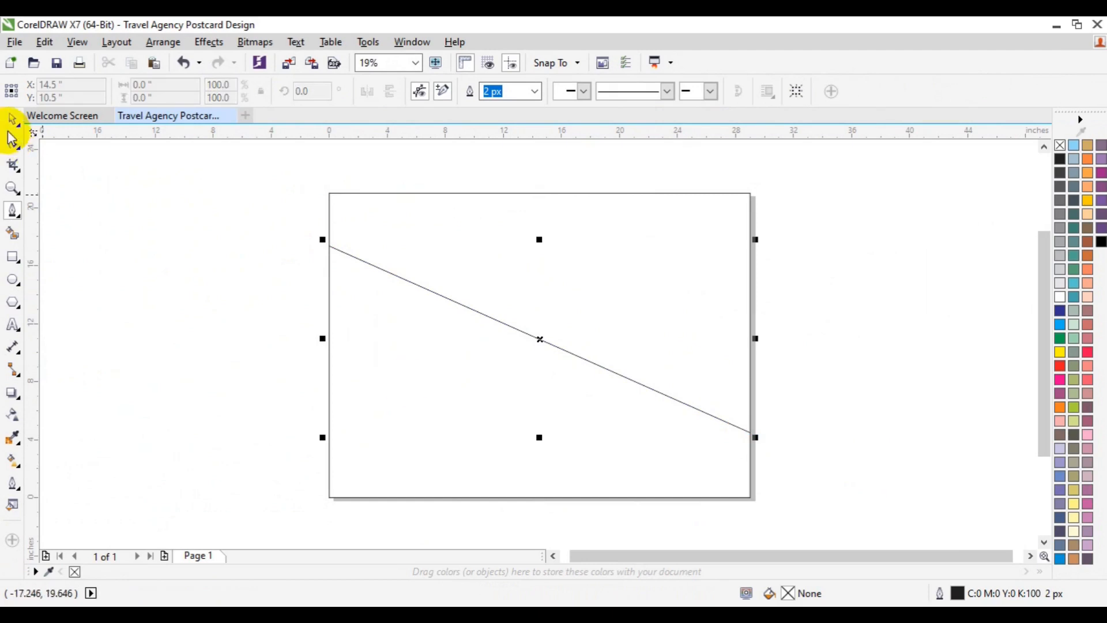
left_click(195, 259)
key("space")
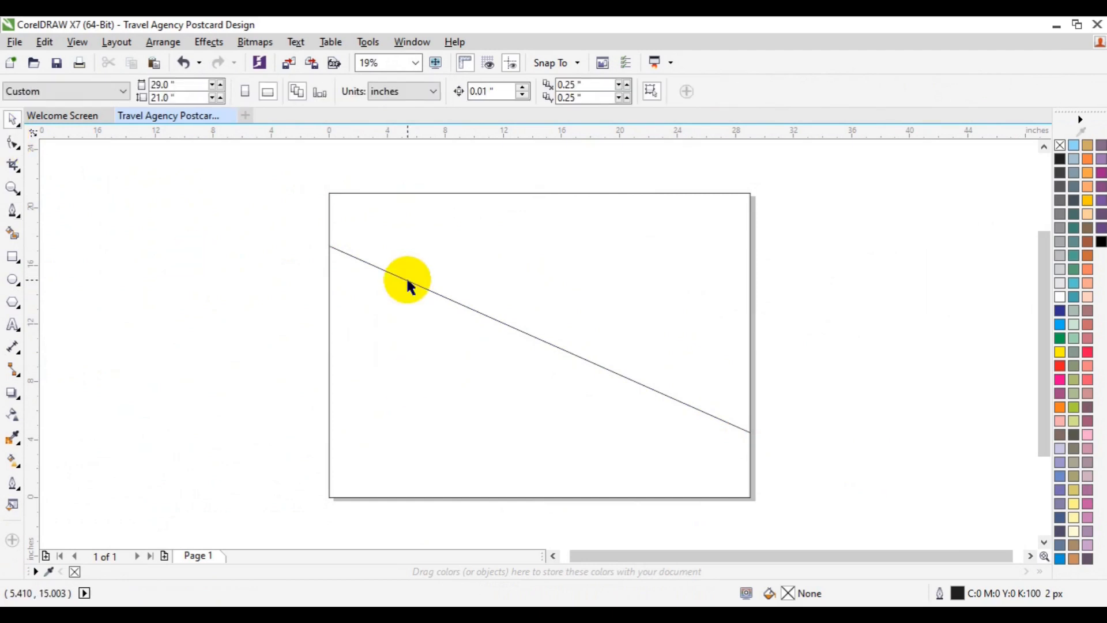
- Convert the diagonal line's segment to a curve with the Shape tool
left_click(408, 280)
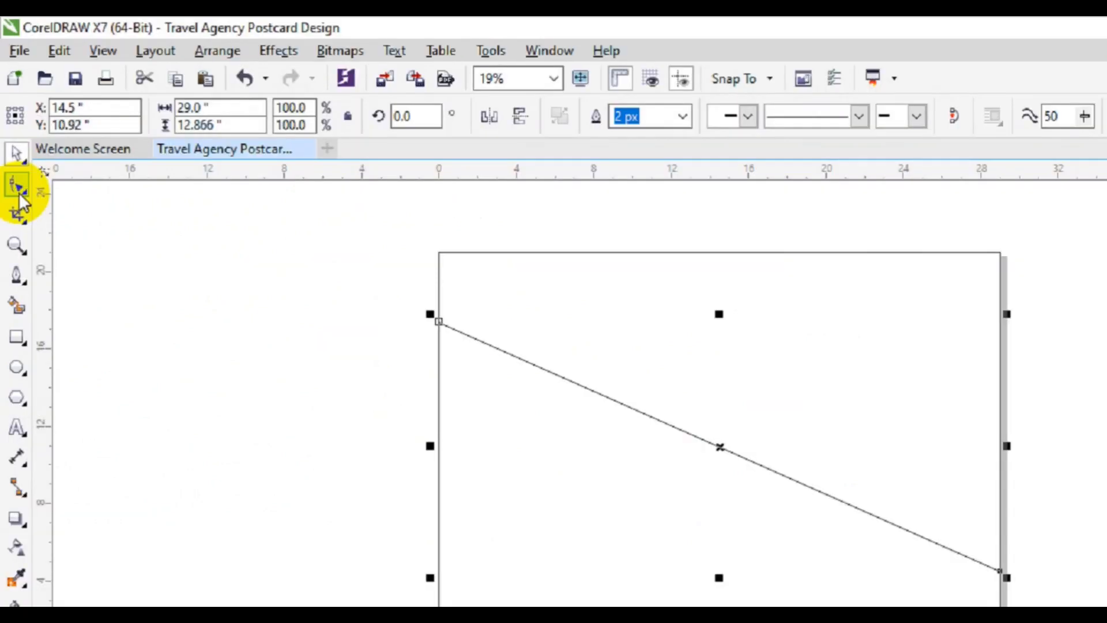
left_click(25, 252)
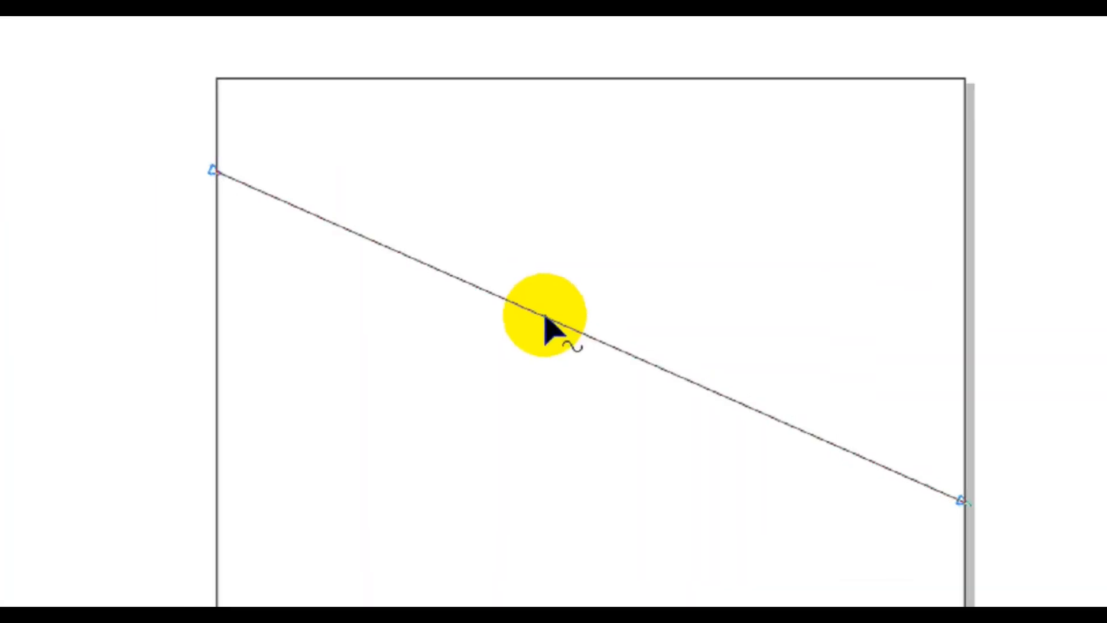
right_click(555, 316)
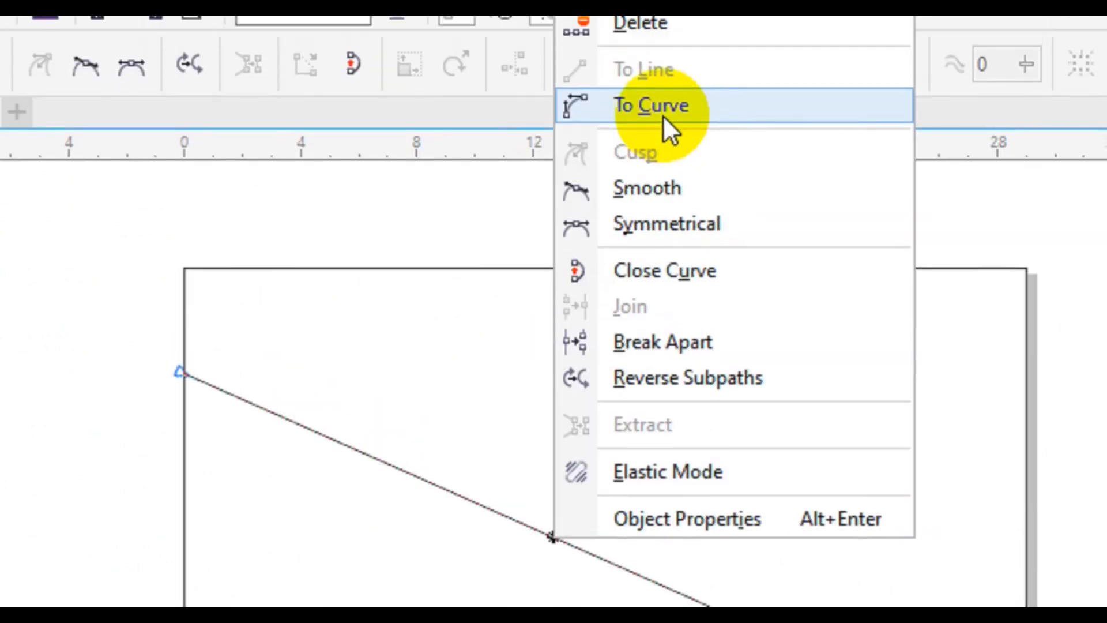
left_click(668, 160)
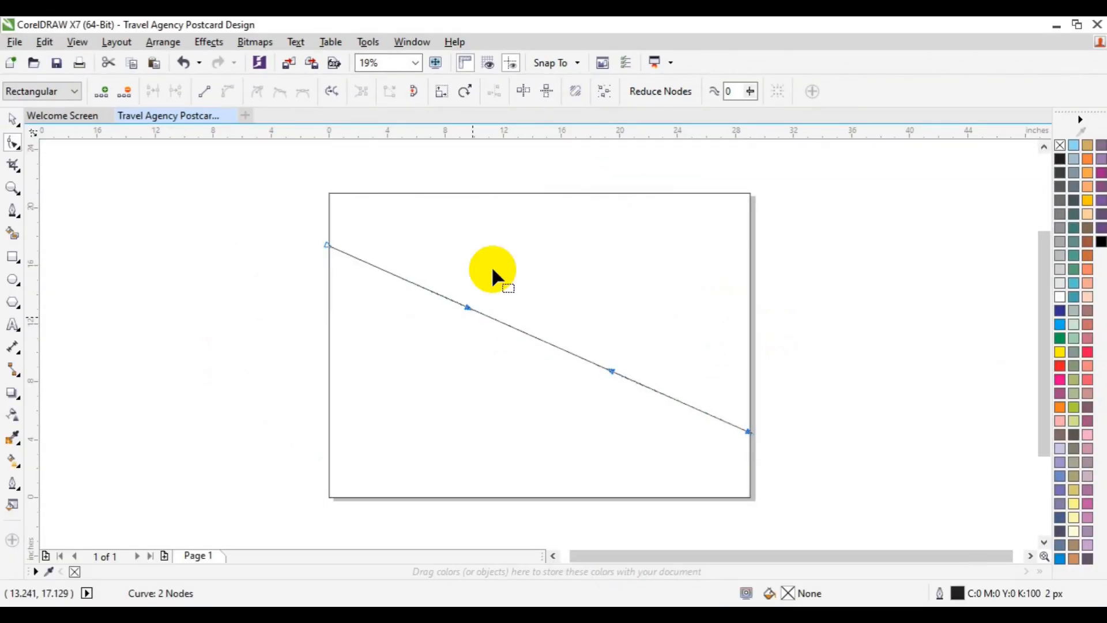
- Bend the line into a flowing S-curve by pulling its left control handle downward and its right control handle upward
left_click_drag(468, 307, 445, 337)
left_click_drag(435, 357, 425, 373)
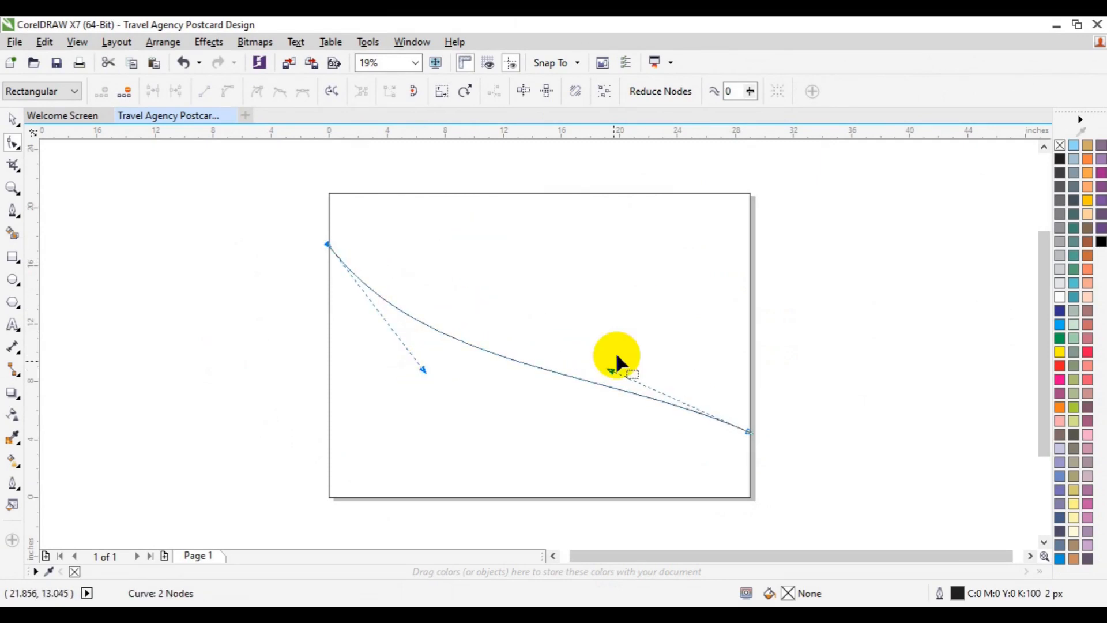
left_click_drag(611, 371, 609, 293)
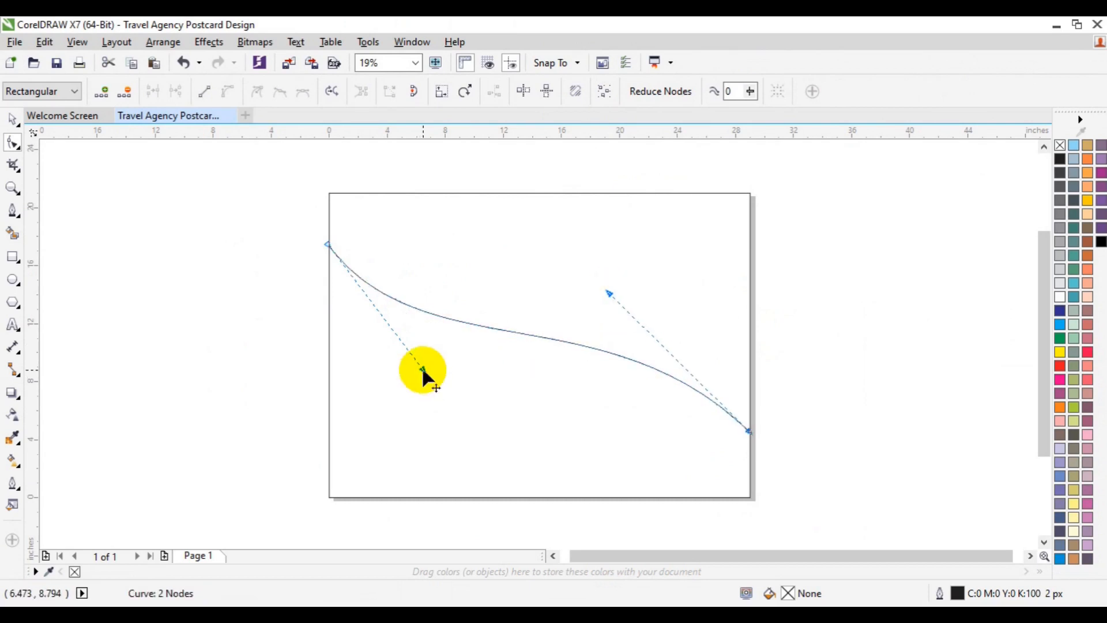
left_click_drag(421, 370, 421, 400)
left_click_drag(610, 291, 638, 269)
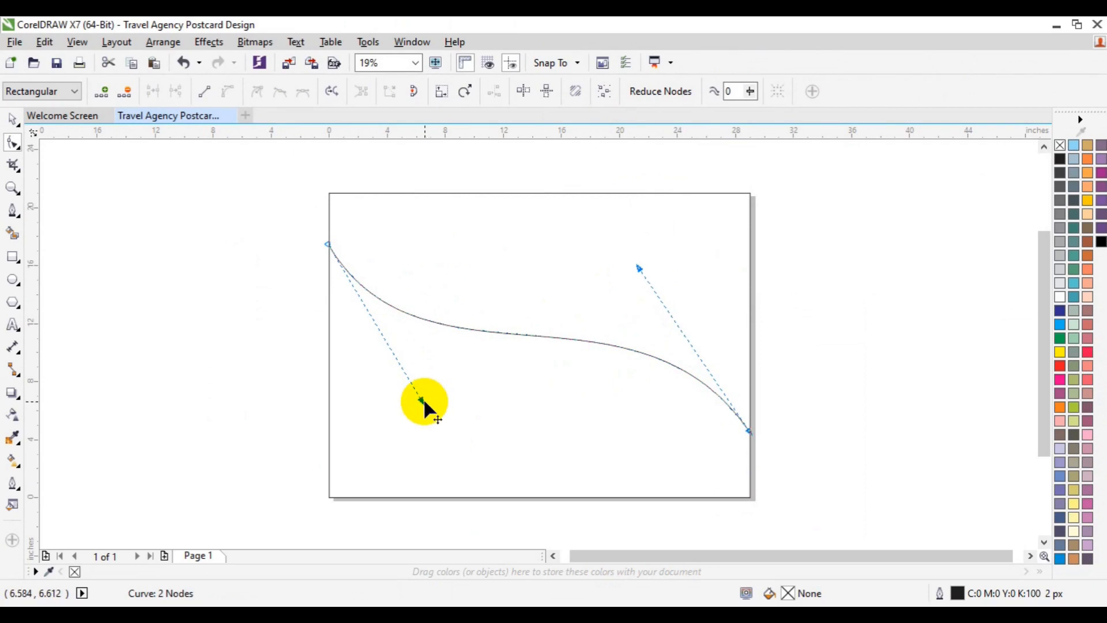
left_click_drag(422, 401, 407, 405)
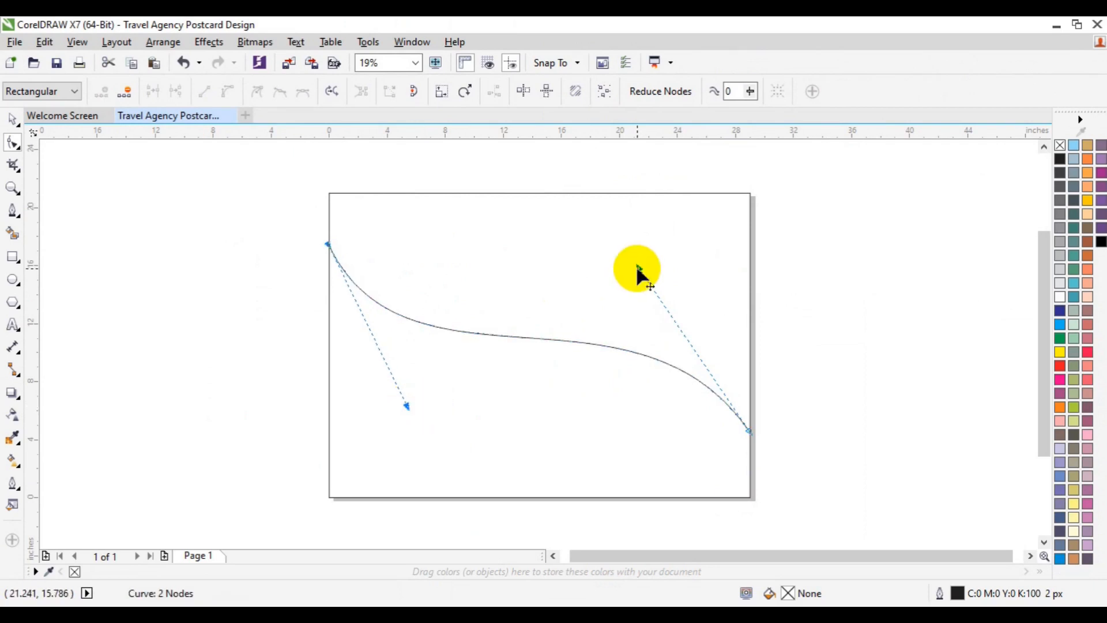
left_click_drag(638, 268, 649, 252)
key("space")
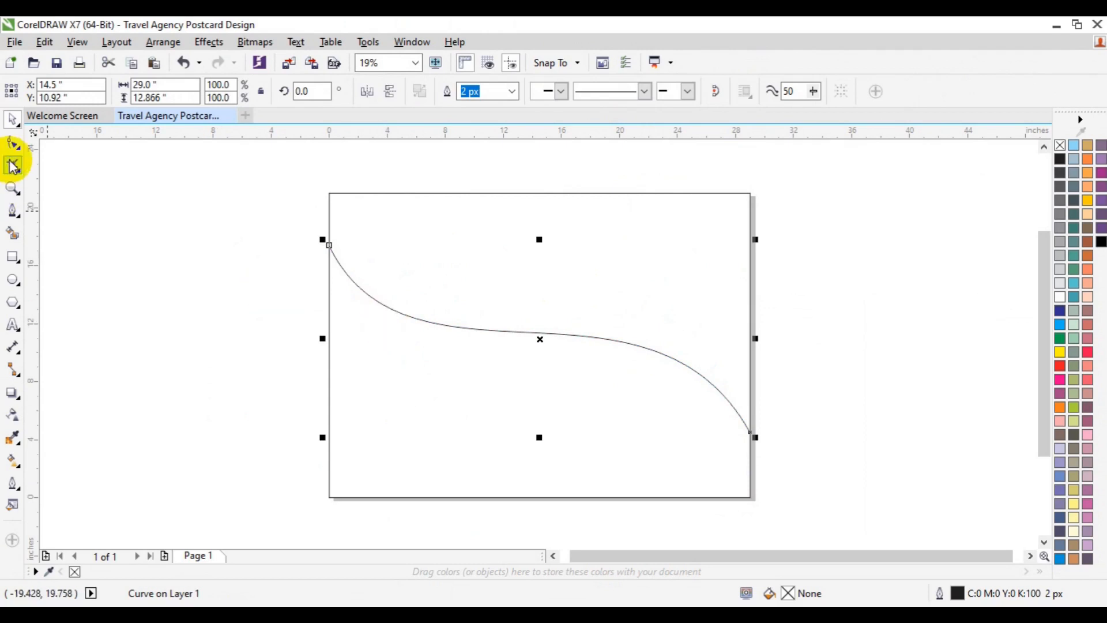
- Select both end nodes of the S-curve and move them up together by about 0.6 inches along the page edges
left_click(13, 142)
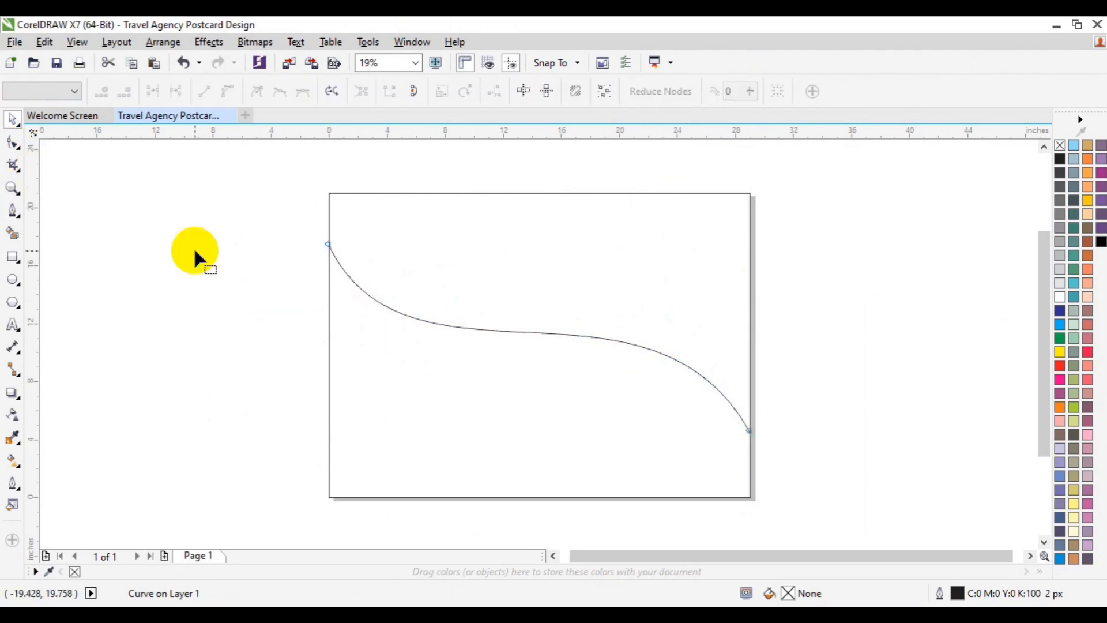
left_click_drag(299, 220, 833, 466)
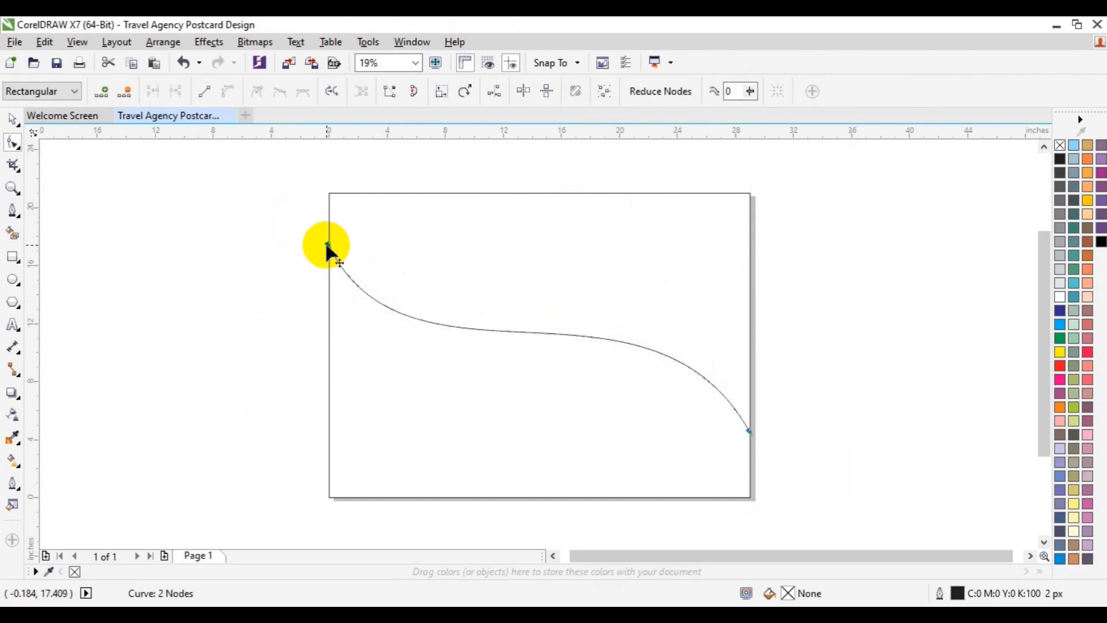
left_click_drag(327, 245, 328, 237)
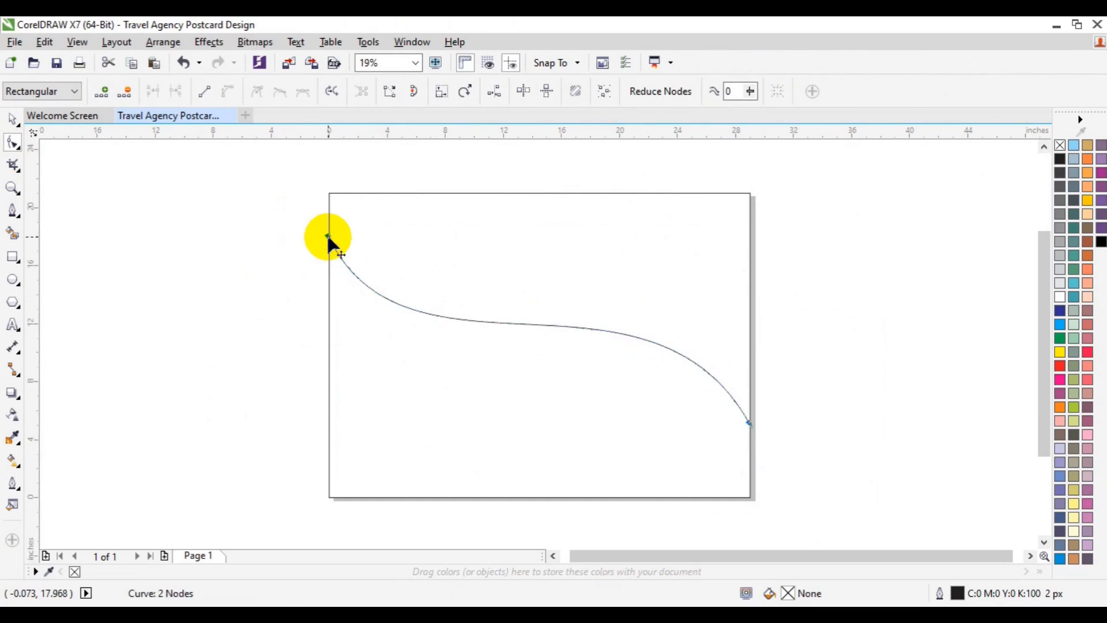
- Deepen the S-curve by extending its left control handle further down and its right control handle further up
left_click(497, 322)
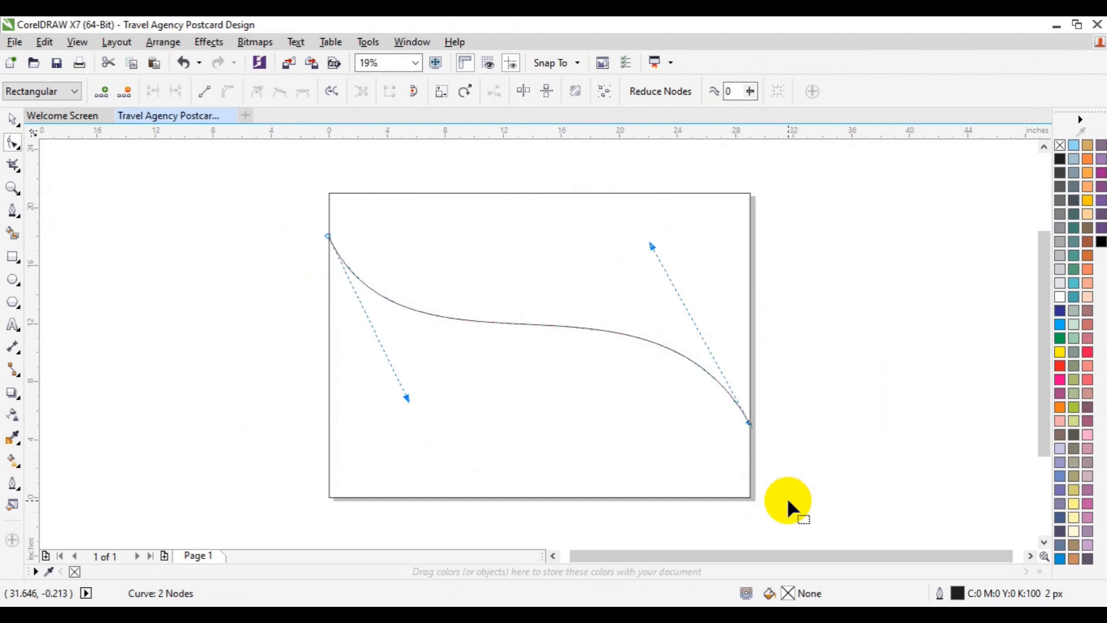
left_click_drag(407, 397, 400, 421)
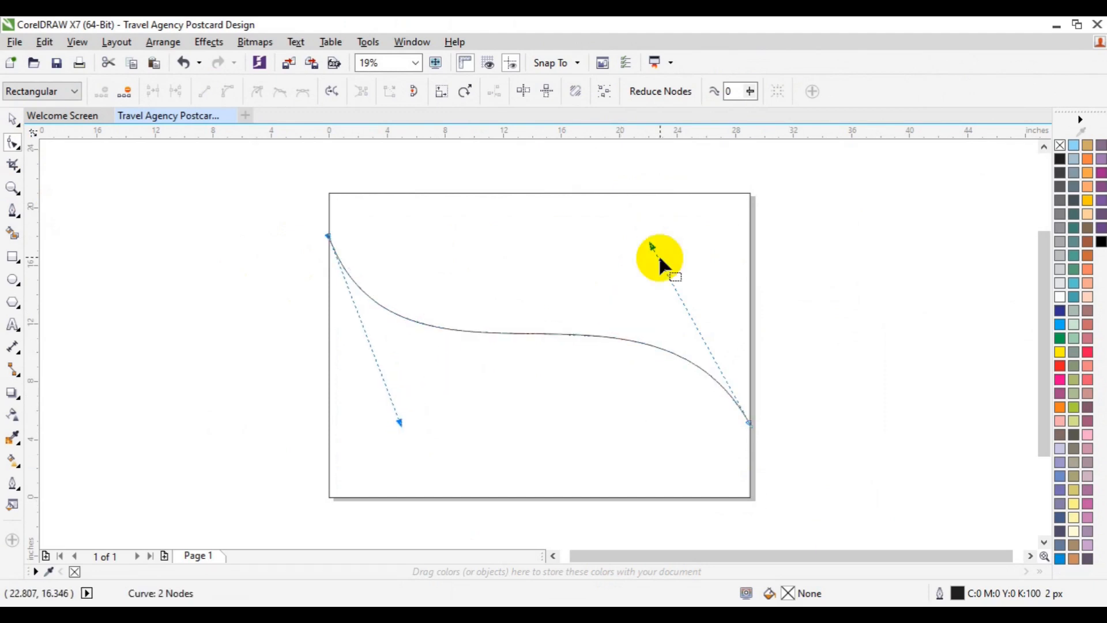
left_click_drag(652, 247, 664, 226)
left_click_drag(401, 419, 382, 439)
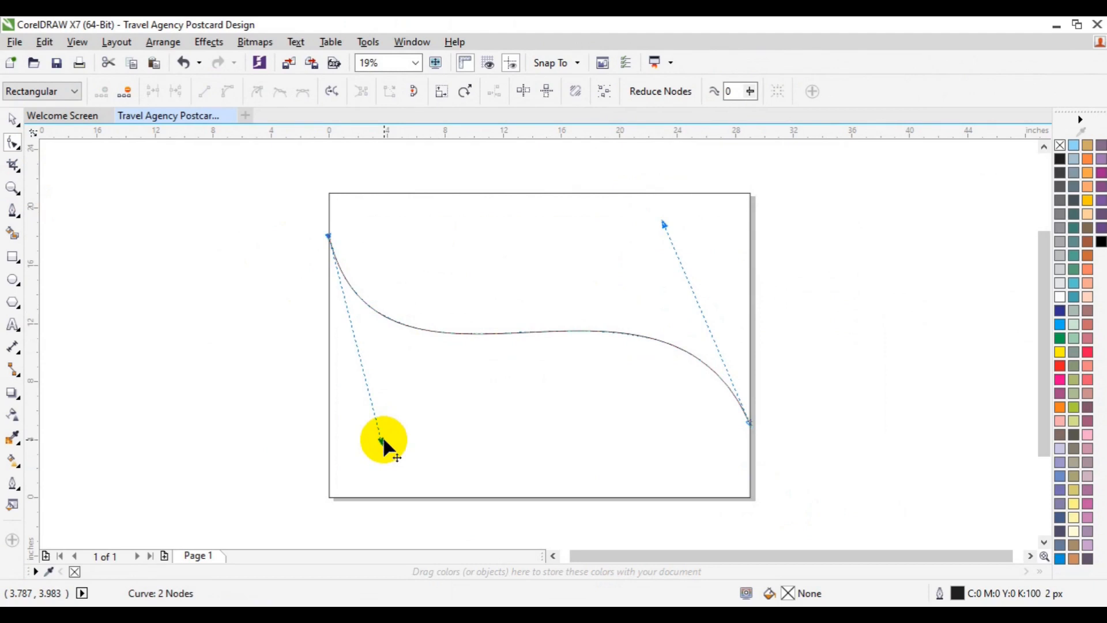
key("space")
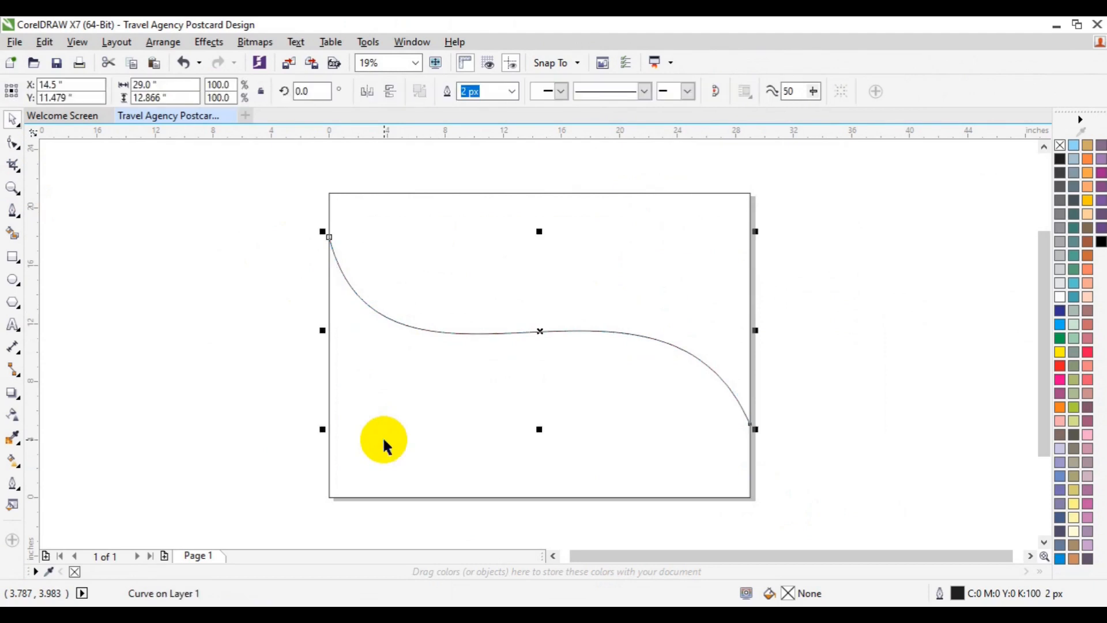
- Rotate the S-curve slightly clockwise to about 357.8° and scale it up proportionally from its center to about 105%
left_click(539, 332)
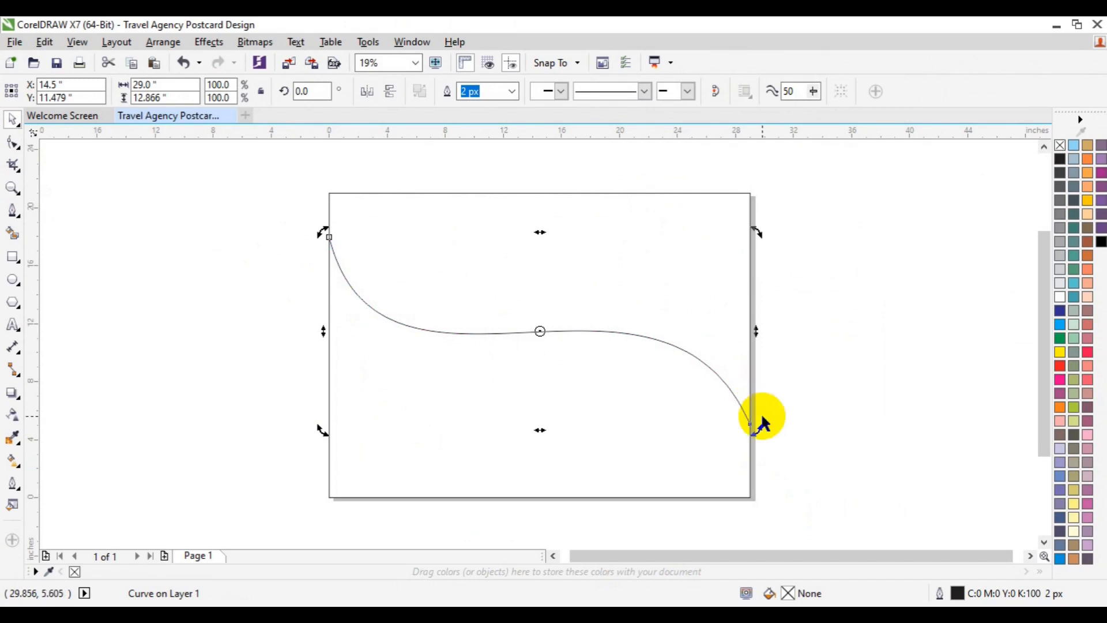
left_click_drag(761, 428, 756, 441)
key("F10")
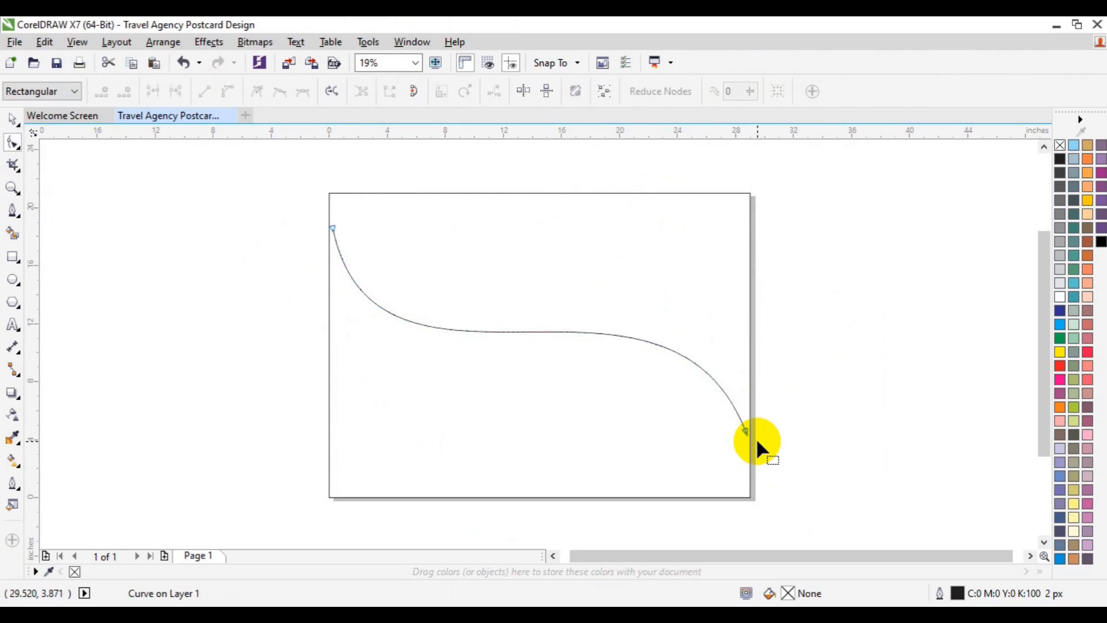
left_click(15, 124)
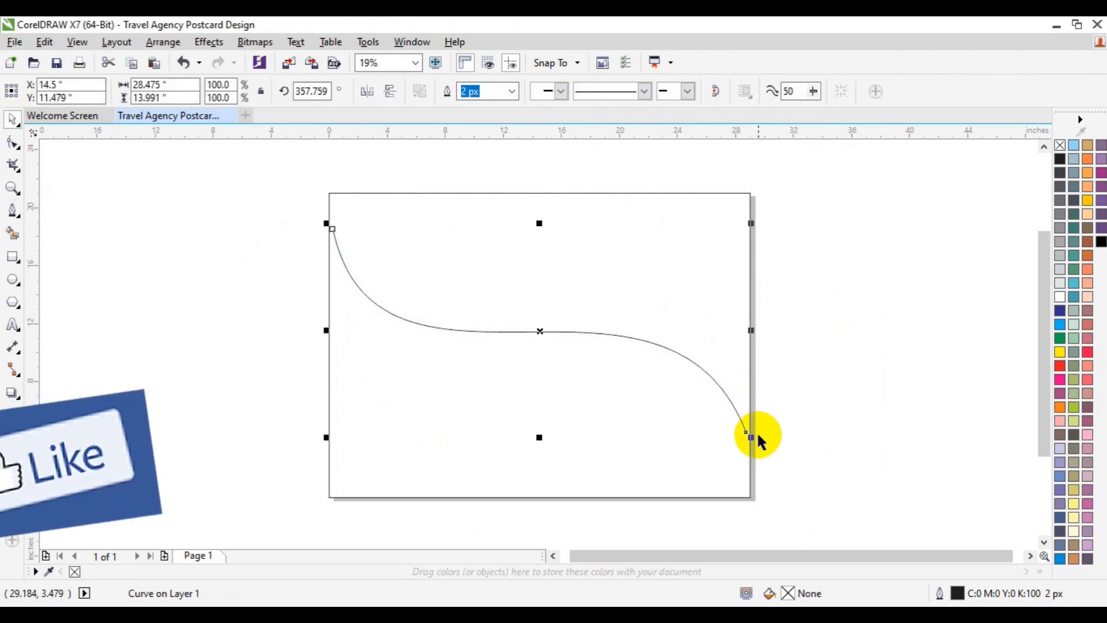
left_click_drag(753, 436, 766, 445)
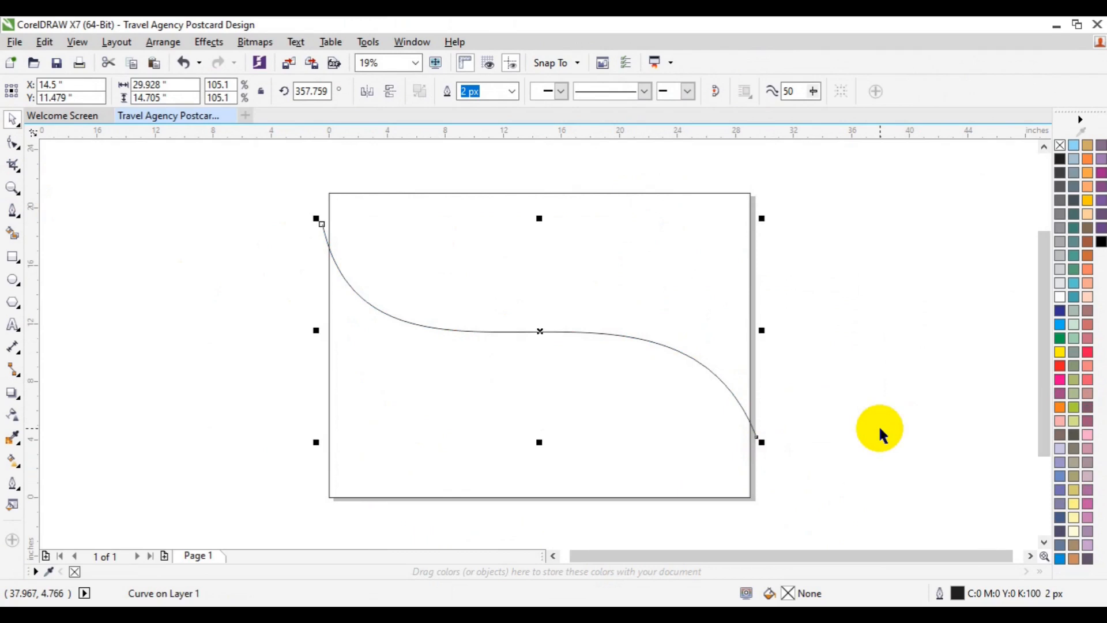
- Rotate the S-curve further clockwise around its center to about 355.9° so its ends cross the page's side edges
left_click(715, 369)
left_click(590, 332)
left_click(590, 333)
left_click_drag(764, 219, 766, 226)
left_click(838, 297)
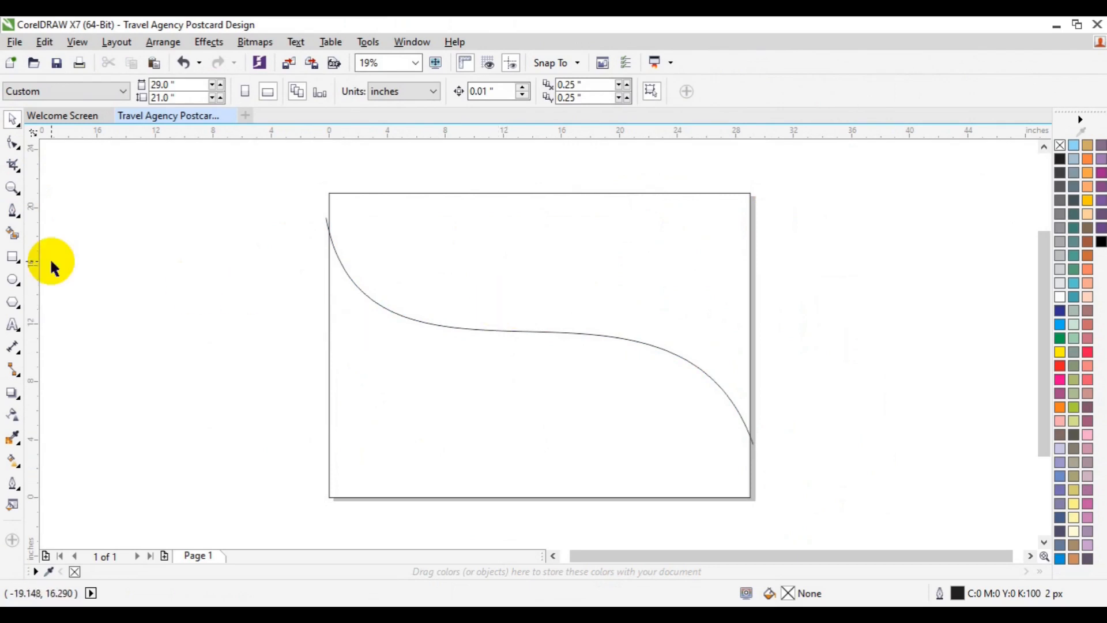
- Create filled black shapes from the page areas above and below the S-curve with the Smart Fill tool
left_click(16, 237)
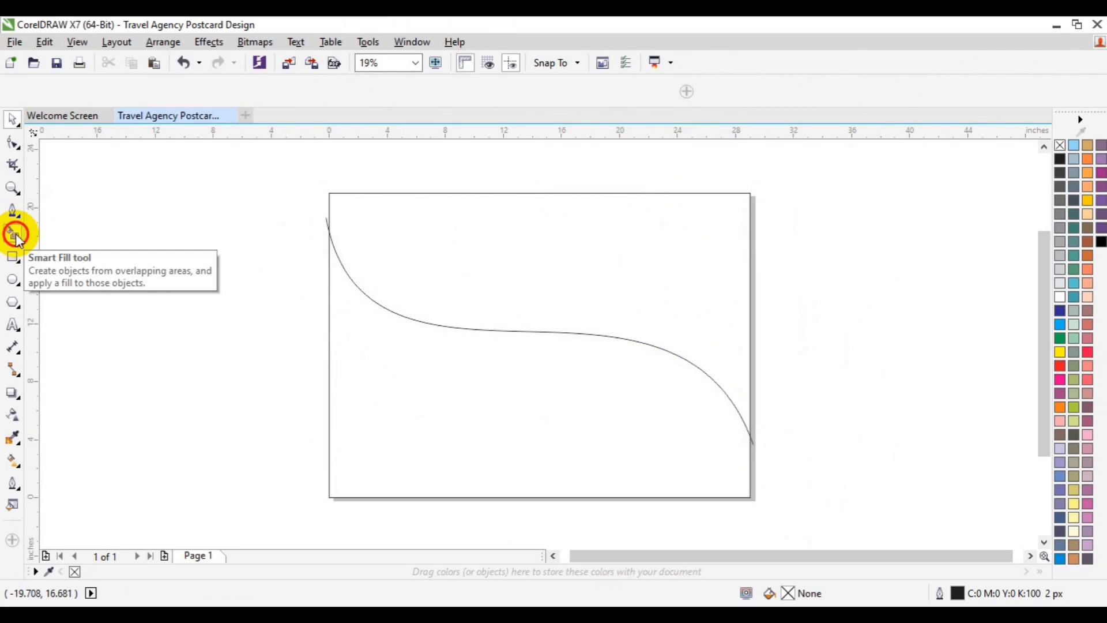
left_click(403, 250)
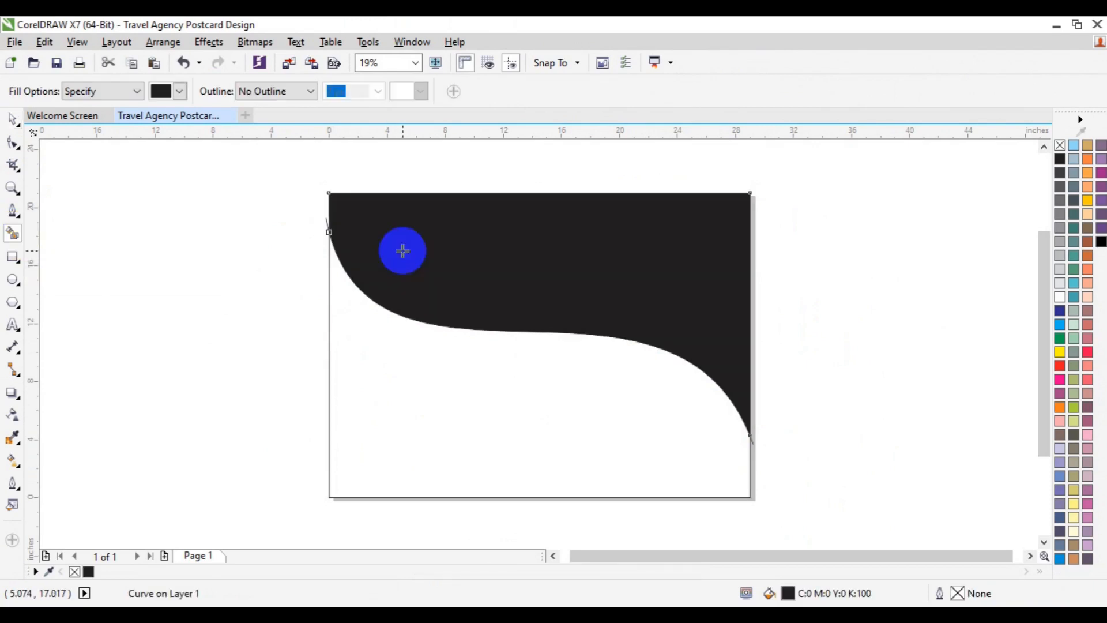
left_click(367, 421)
key("space")
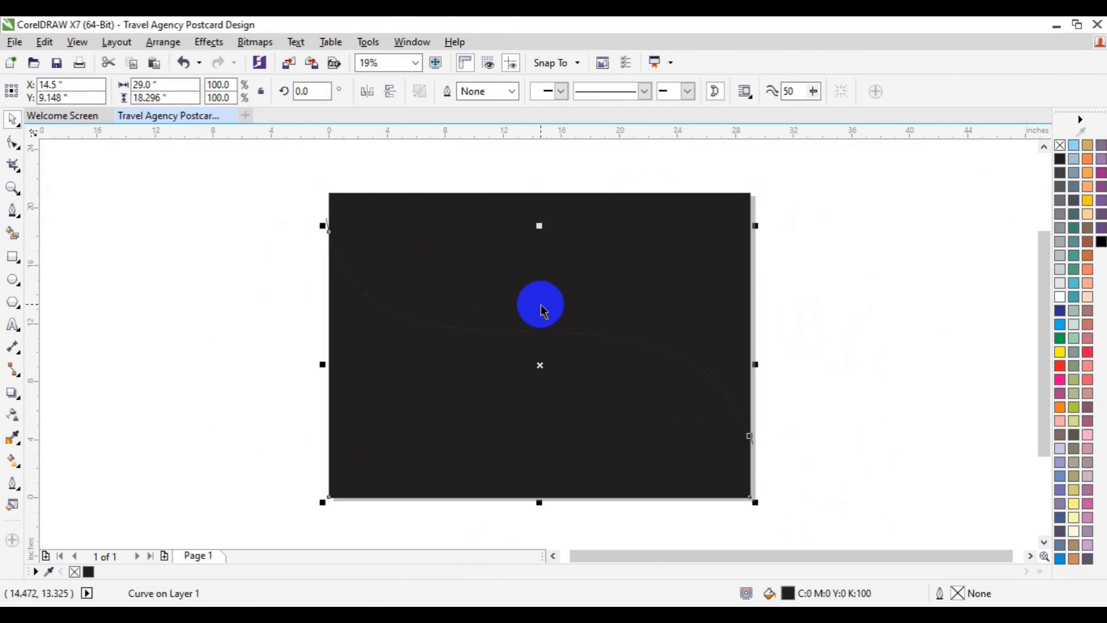
- Fill the upper shape with the rich black C100 M100 Y100 K100
left_click(542, 312)
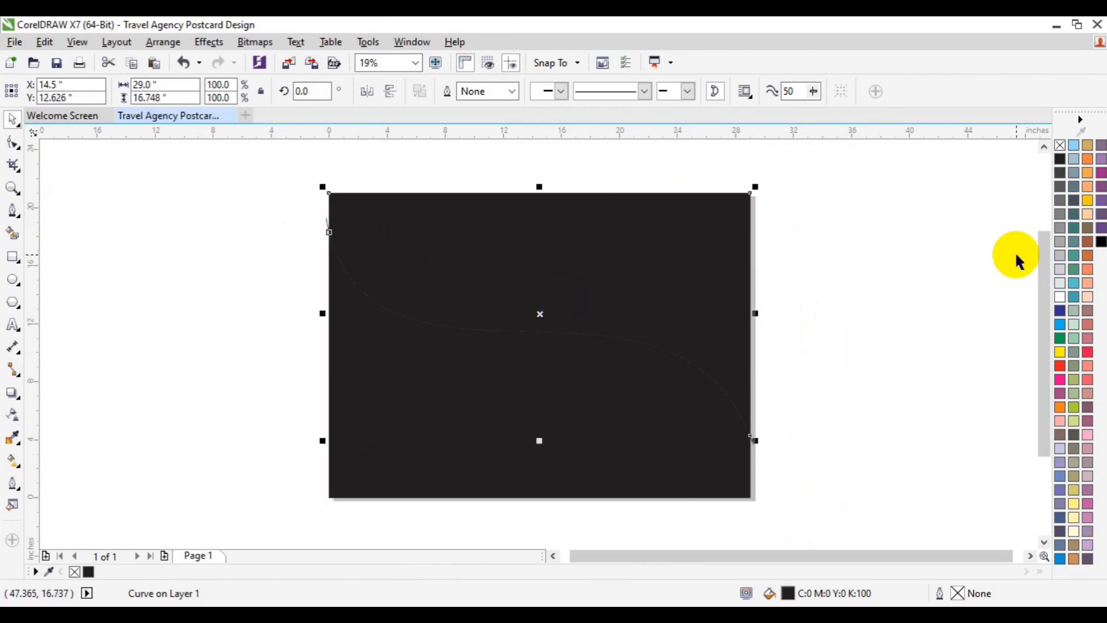
left_click(1102, 245)
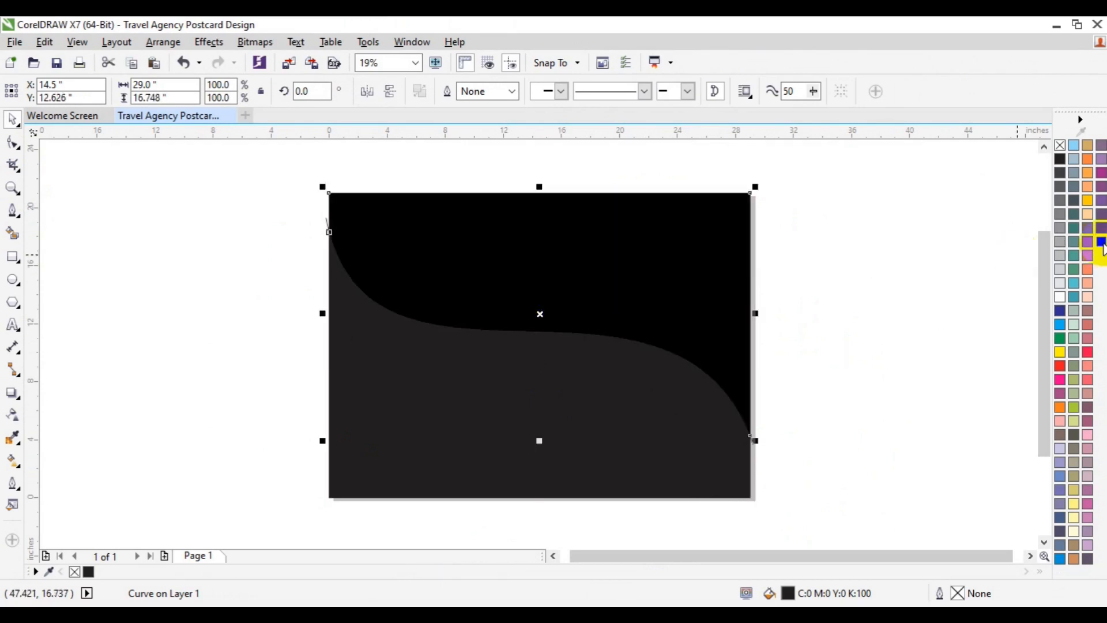
left_click(1101, 245)
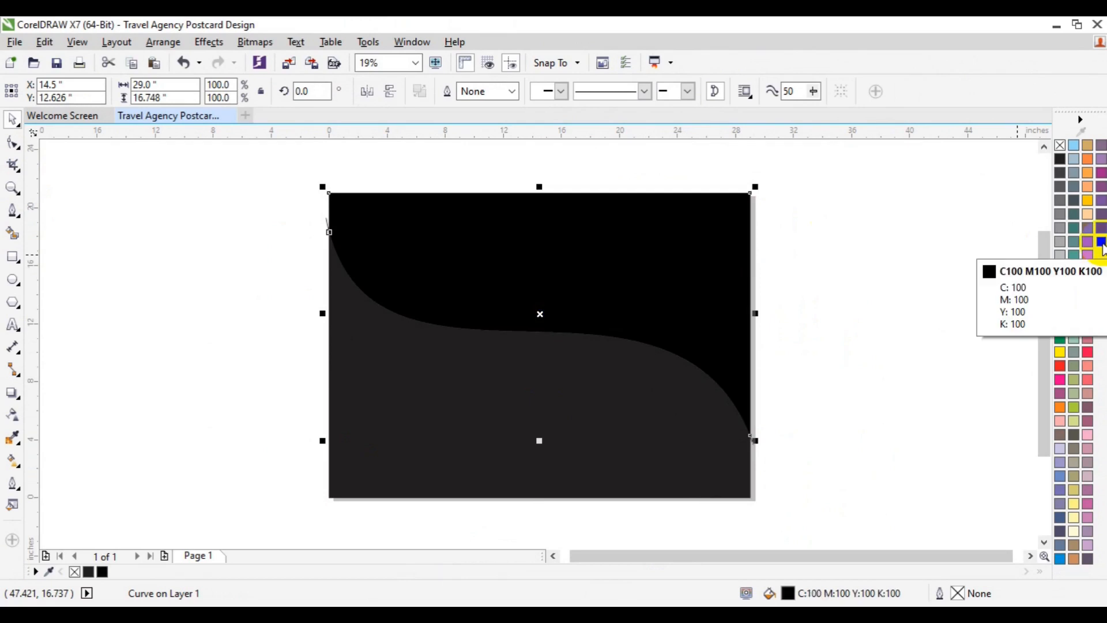
left_click(832, 213)
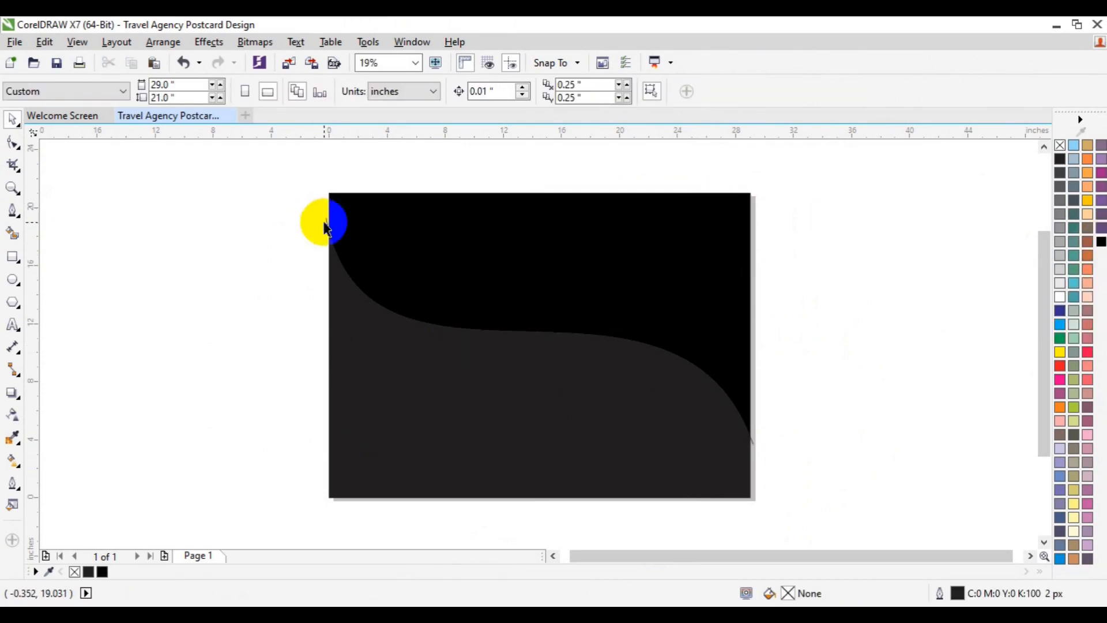
- Delete the original S-curve line by selecting it at its end protruding past the page's left edge
left_click(326, 222)
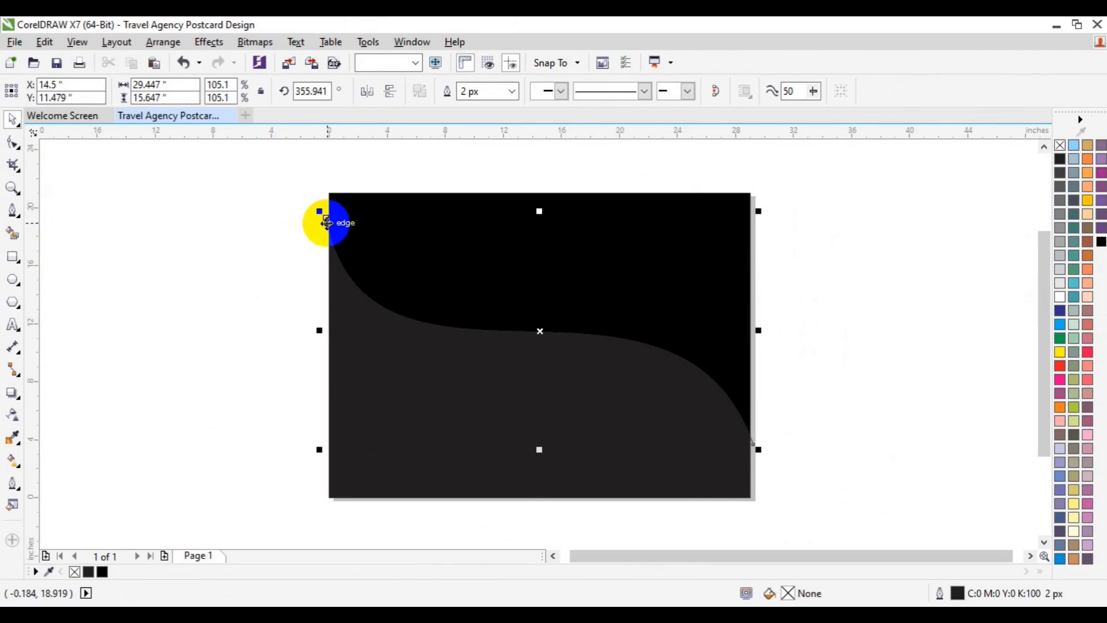
left_click(289, 222)
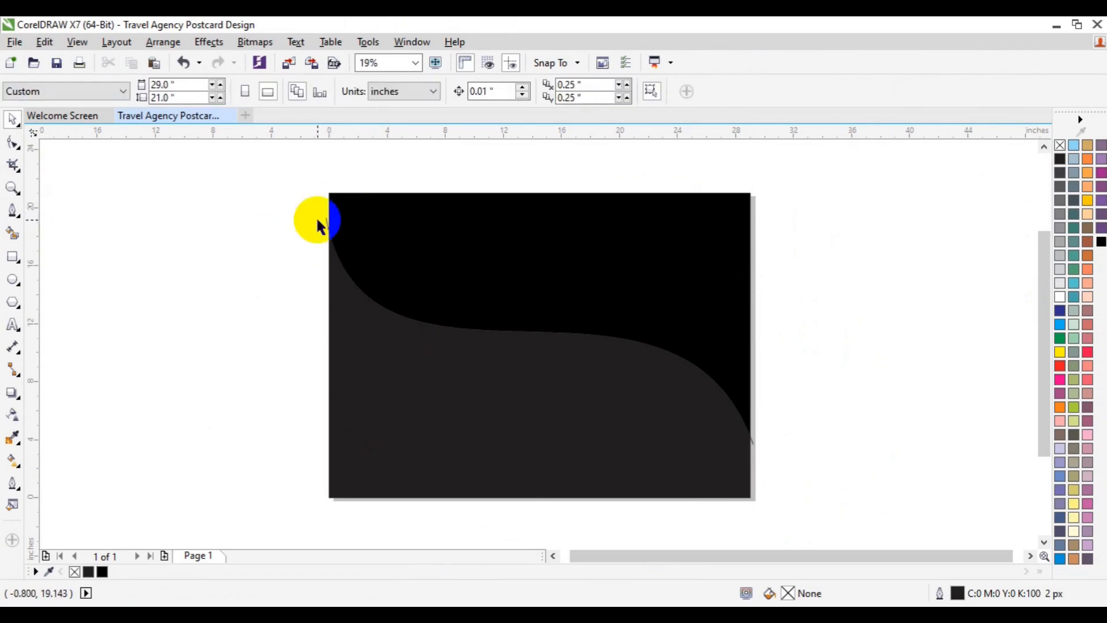
left_click(326, 217)
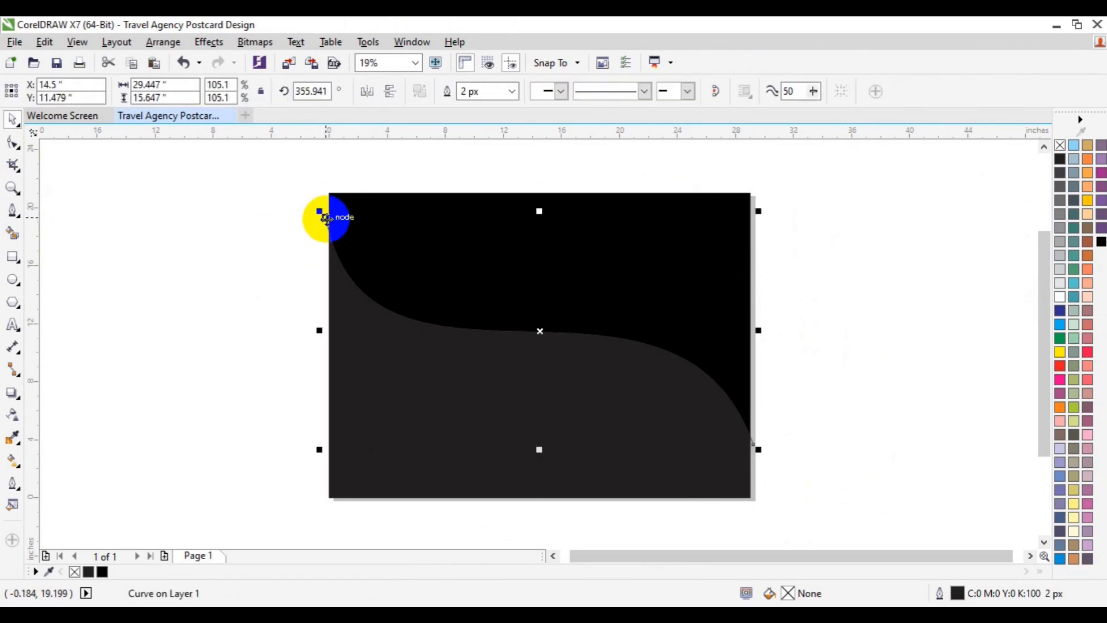
key("Escape")
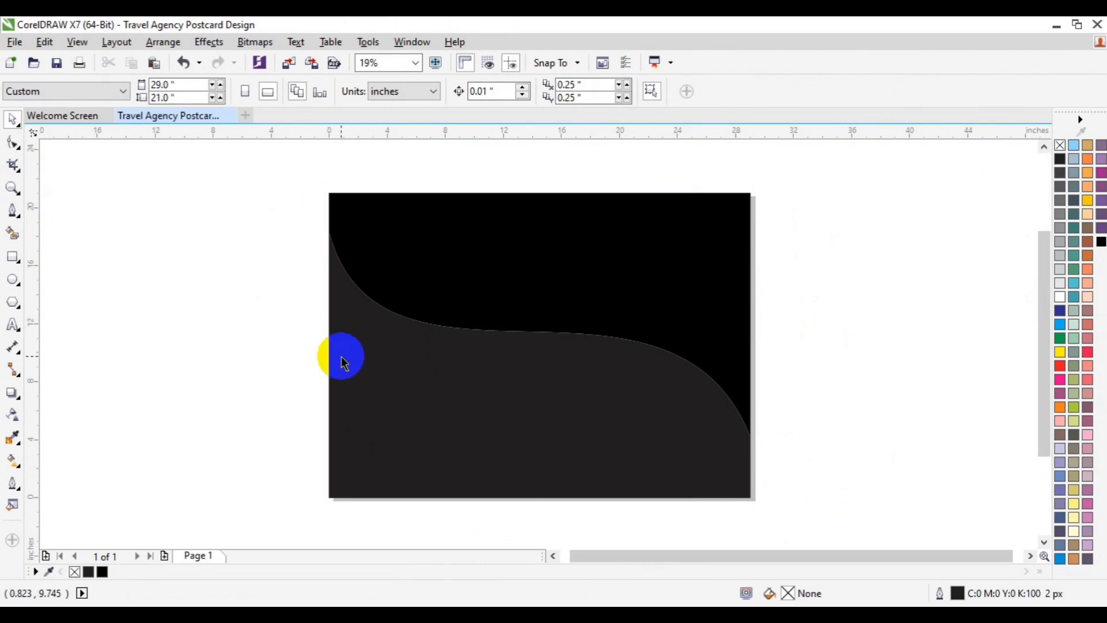
- Apply a linear fountain fill to the lower shape, running diagonally from its upper-left edge down toward its middle
left_click(341, 362)
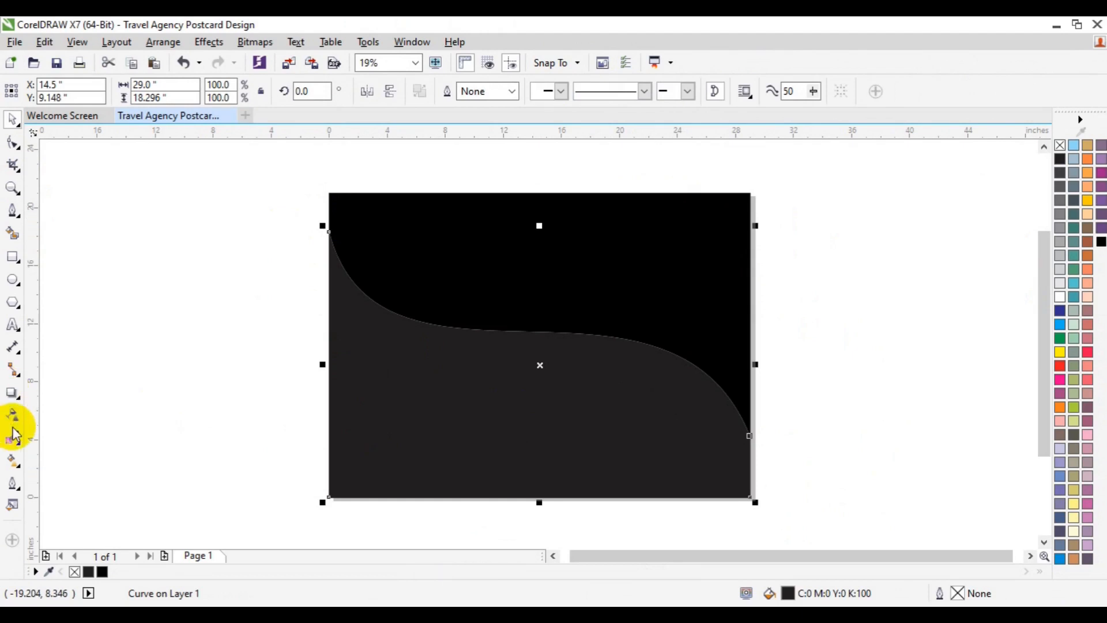
left_click(13, 461)
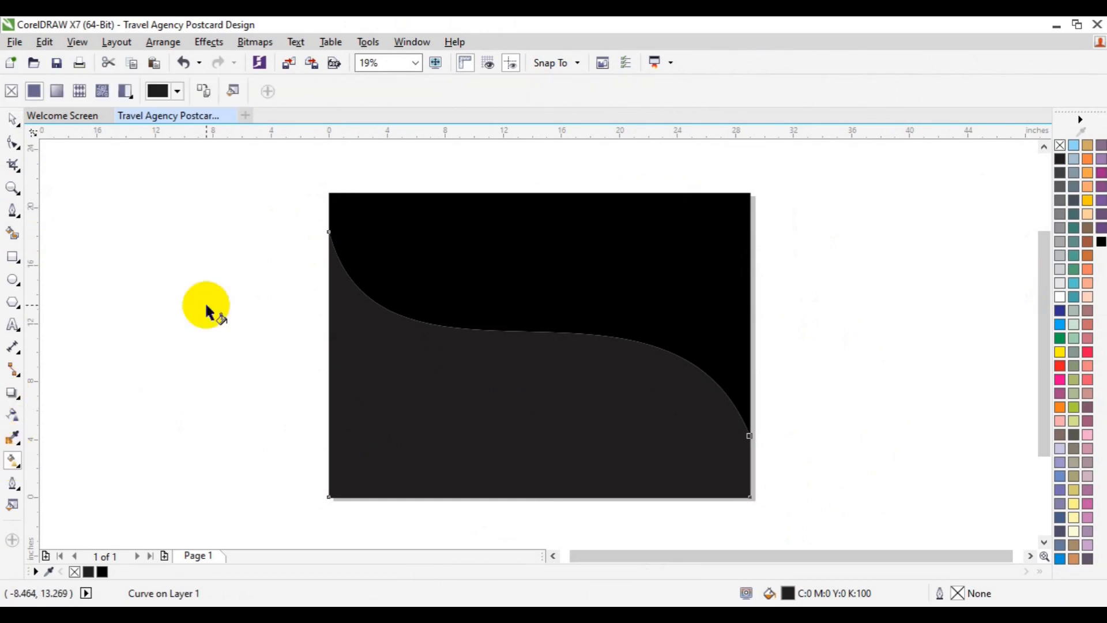
left_click(56, 91)
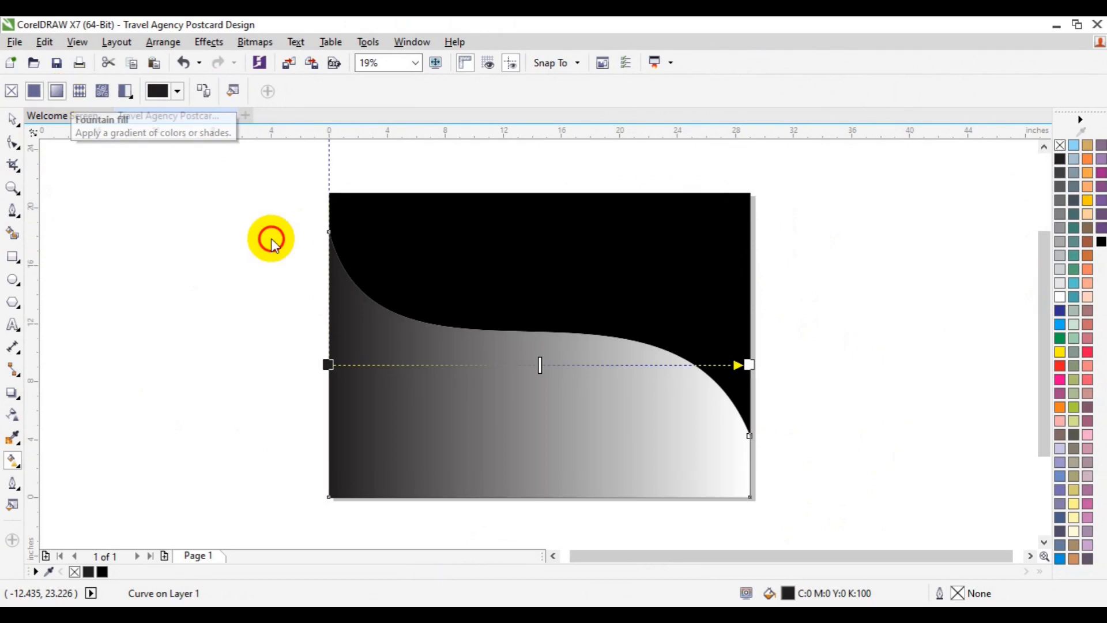
left_click_drag(321, 257, 521, 427)
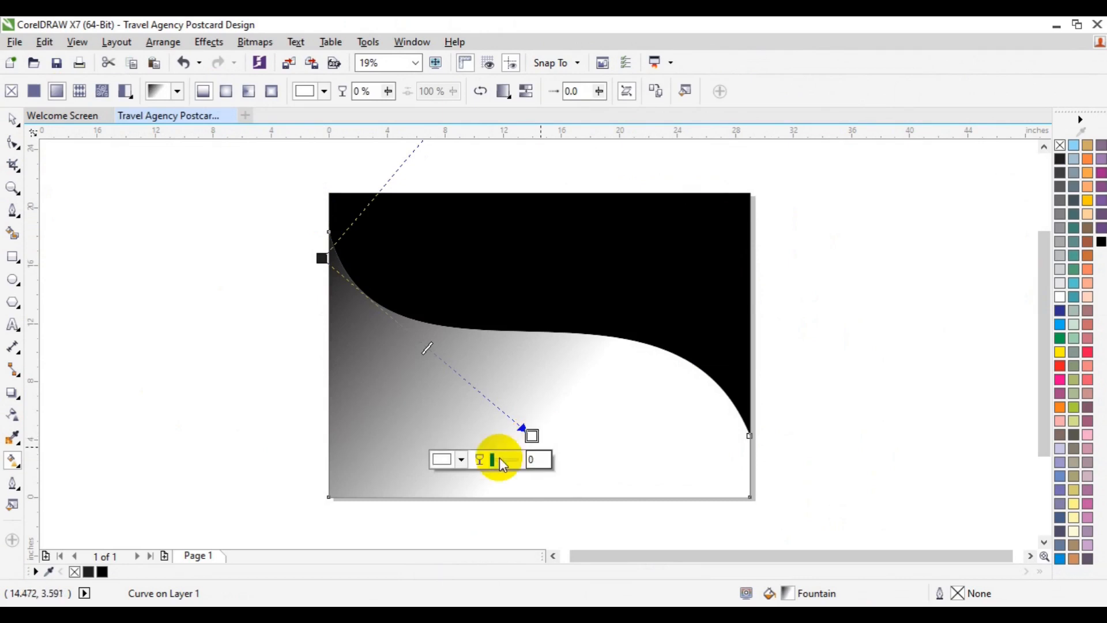
- Set the fountain fill's white end node to bright blue, RGB 12, 170, 227 (#0CAAE3)
left_click(531, 436)
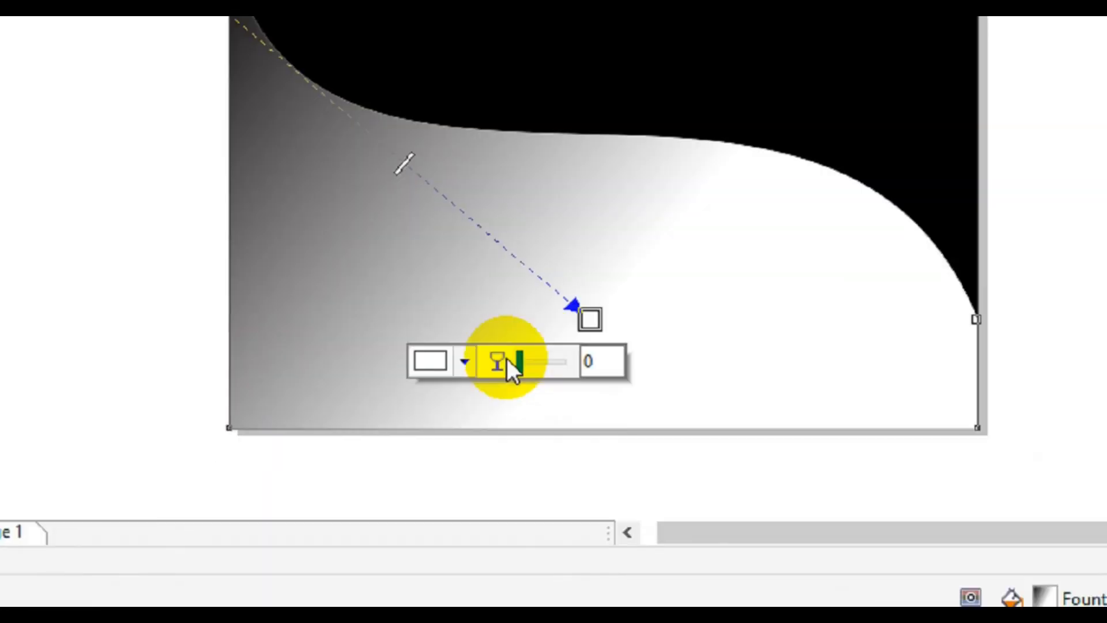
left_click(461, 460)
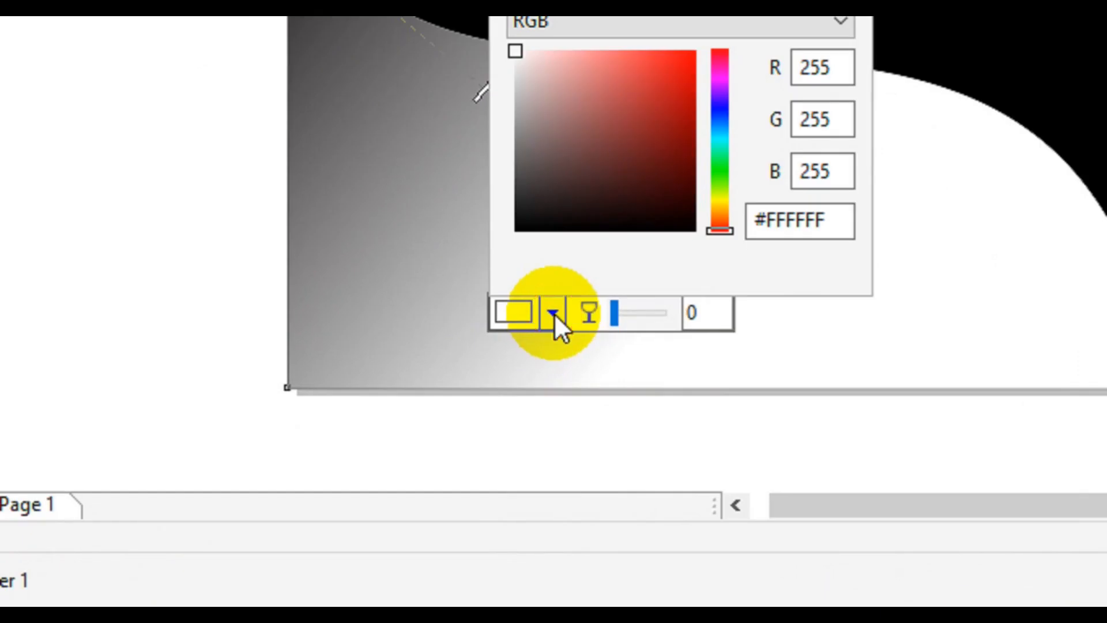
left_click(721, 150)
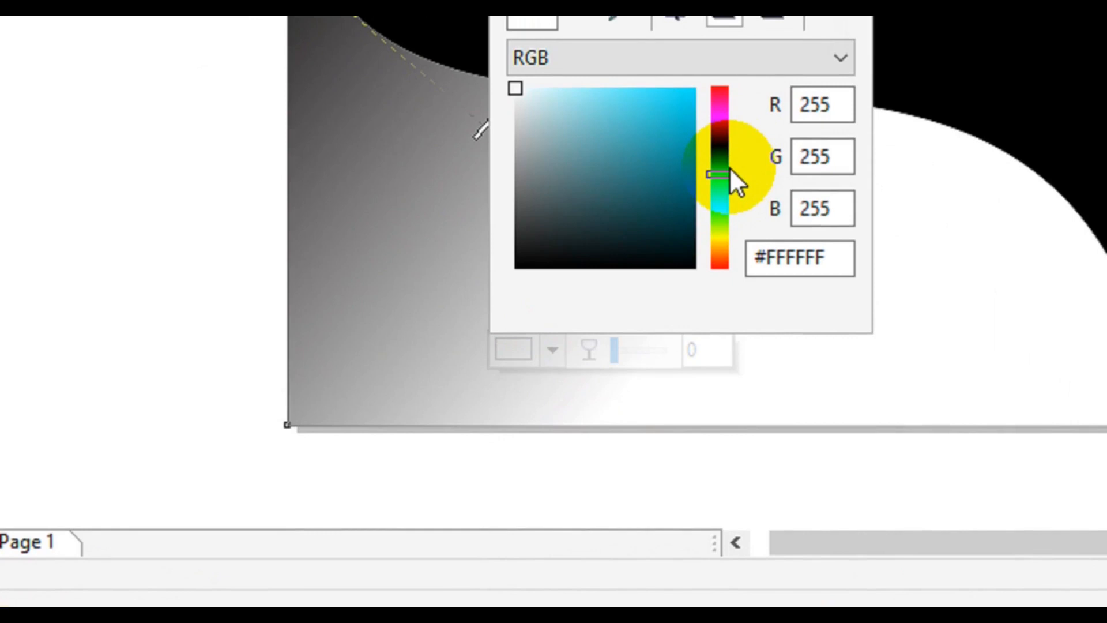
left_click(728, 168)
left_click(686, 109)
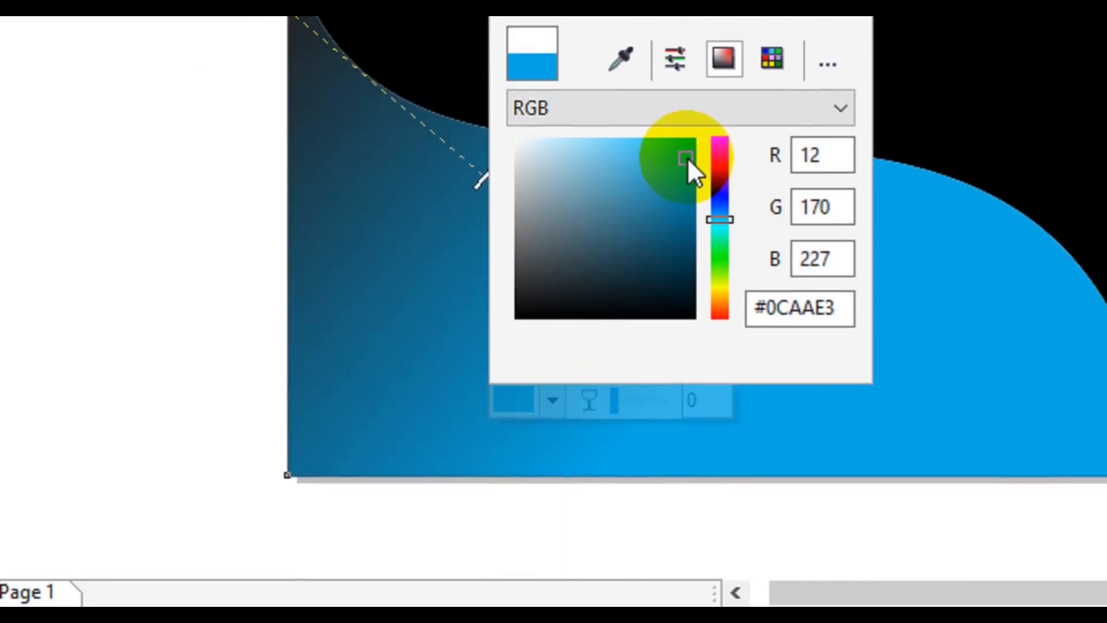
- Set the fountain fill's dark start node to the palette color Sky Blue (C100 M20 Y0 K0) by sampling it, and deselect the shape
left_click(276, 69)
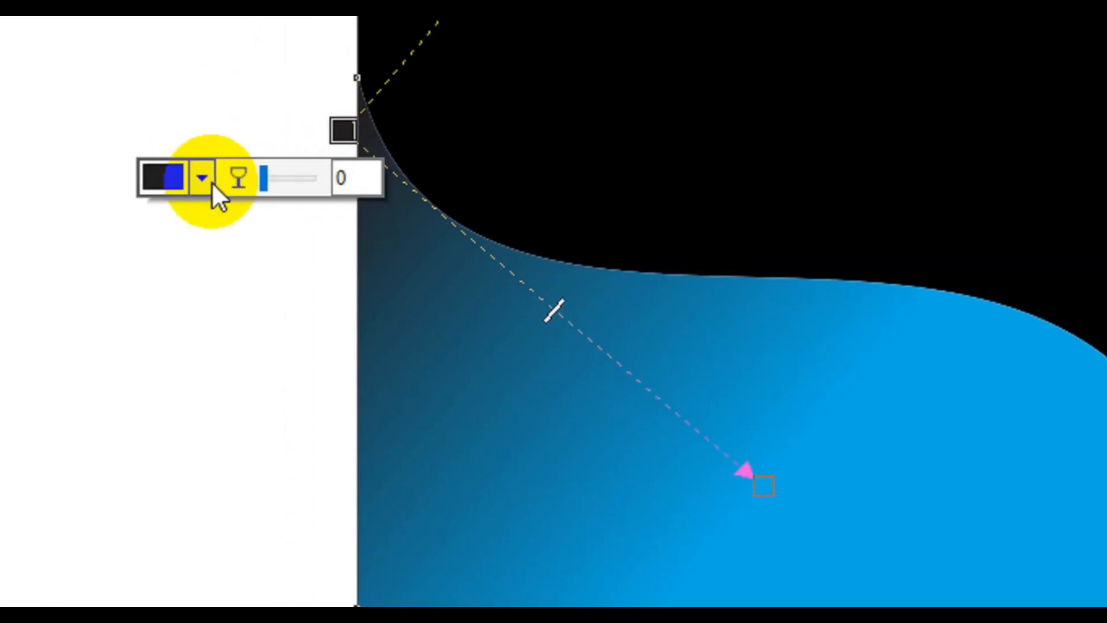
left_click(218, 182)
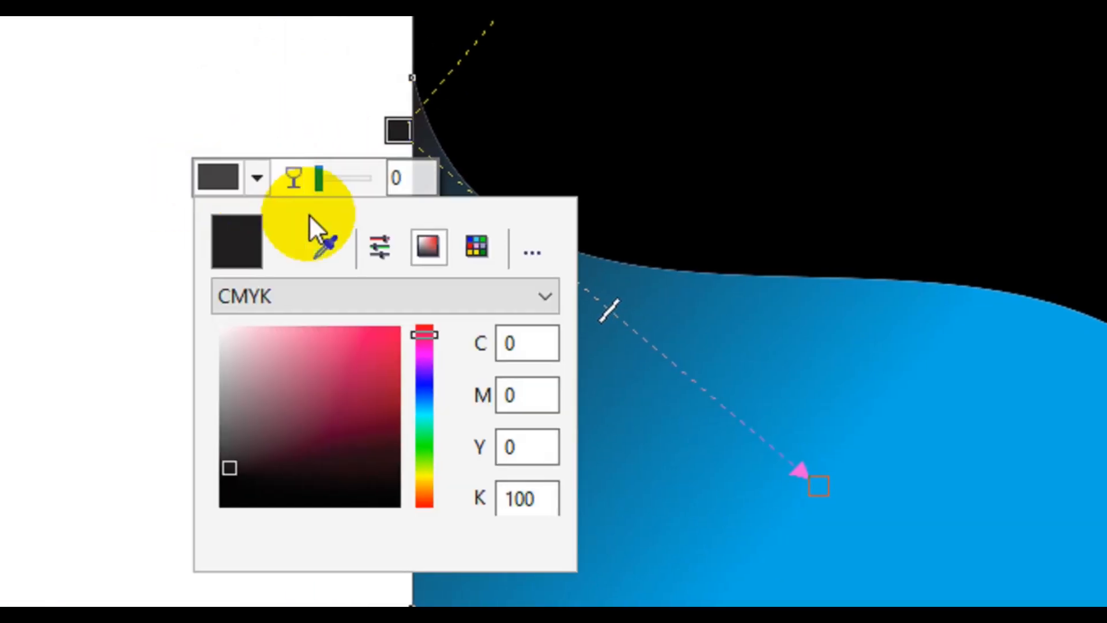
left_click(319, 237)
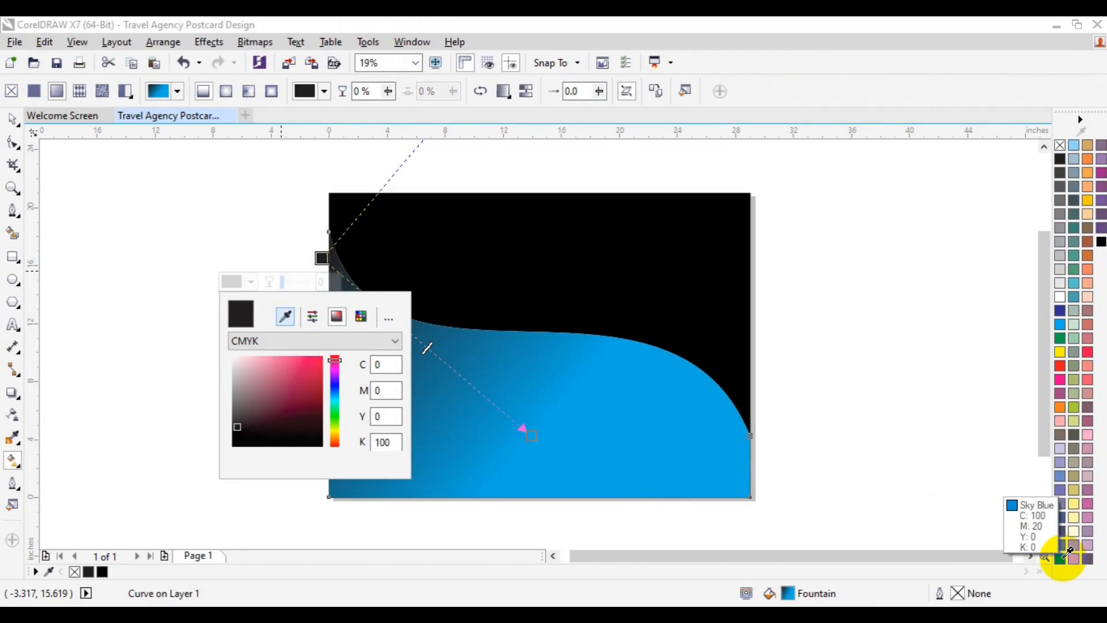
left_click(1065, 547)
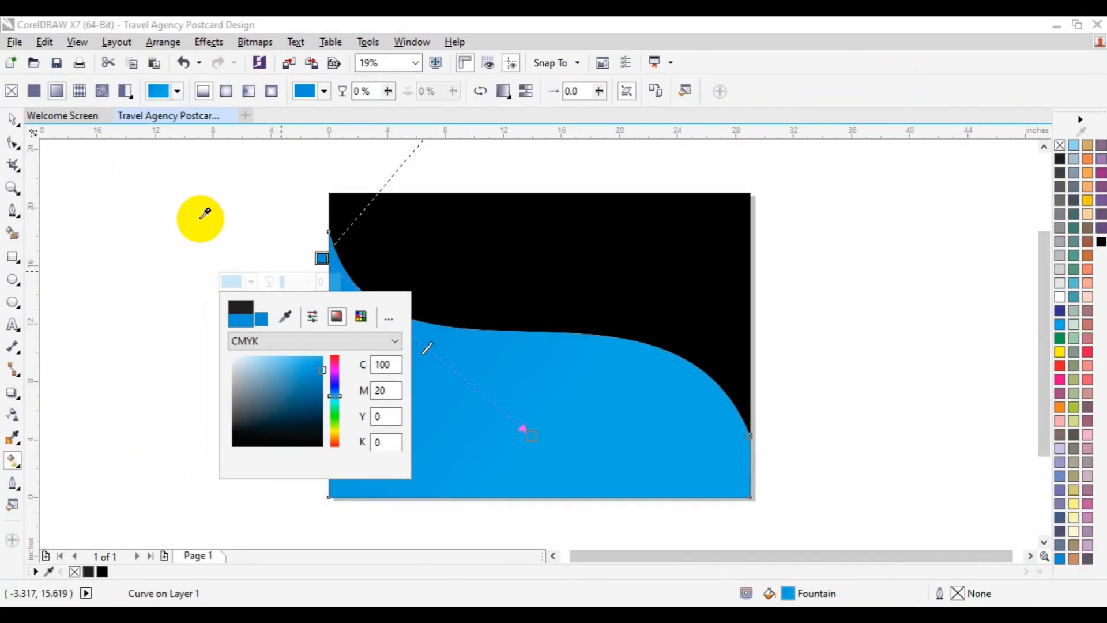
left_click(12, 118)
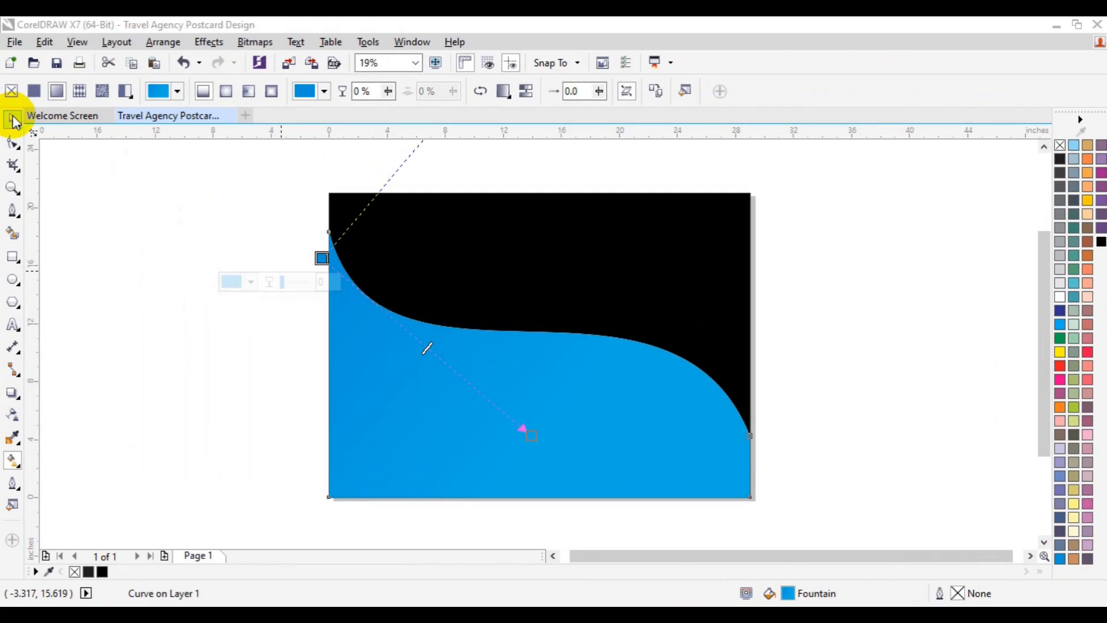
left_click(253, 333)
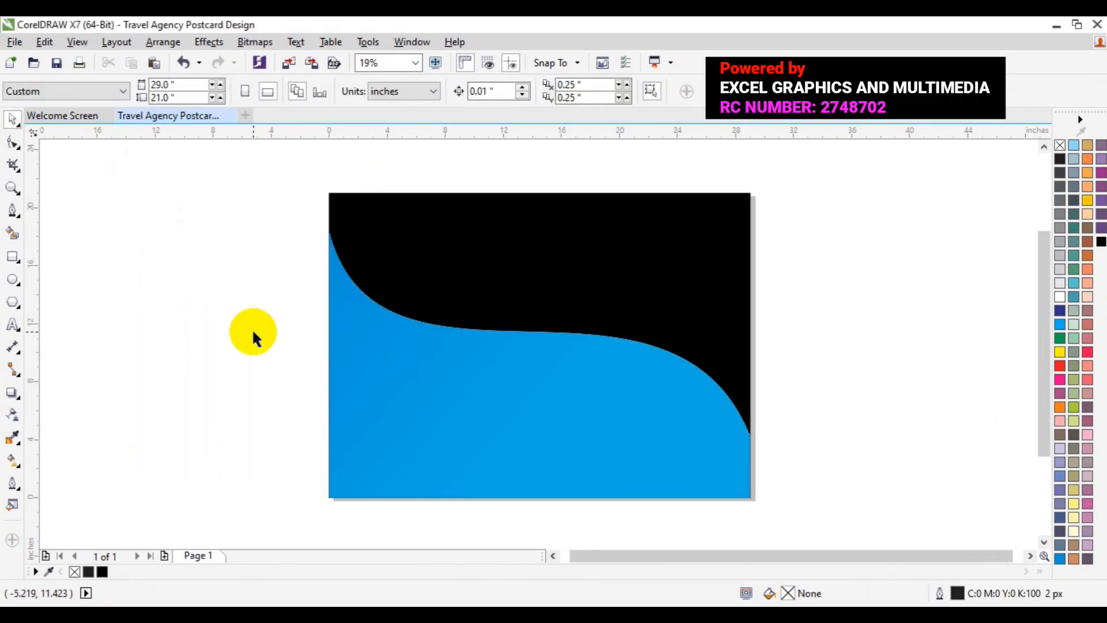
- Save the drawing to the Desktop as Travel Agency Postcard Design in CDR format, Version 17.0
left_click(12, 42)
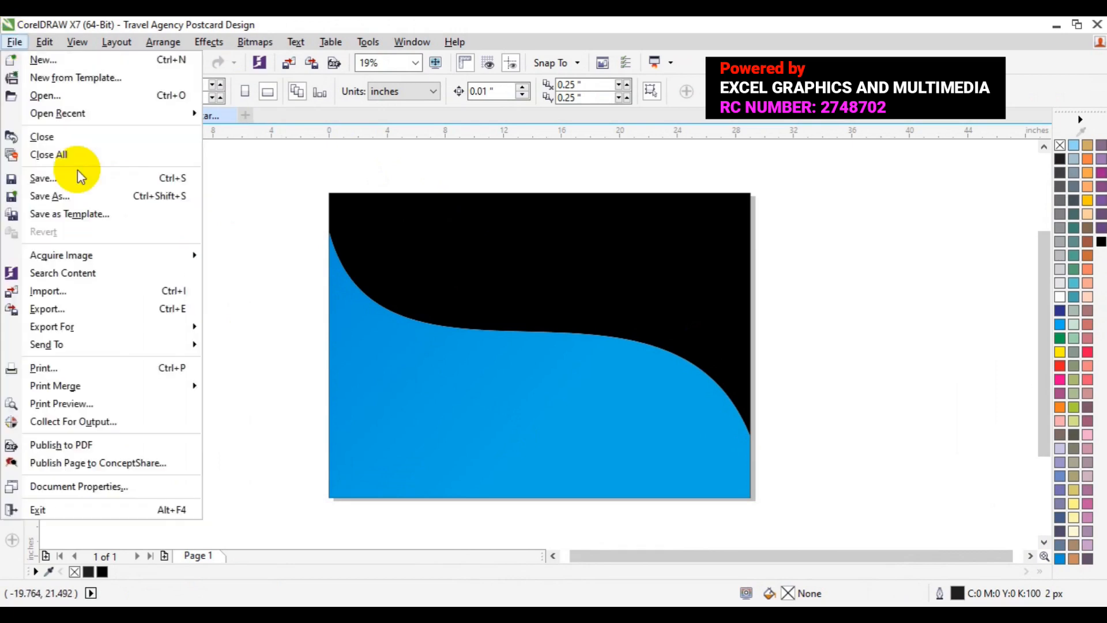
left_click(72, 196)
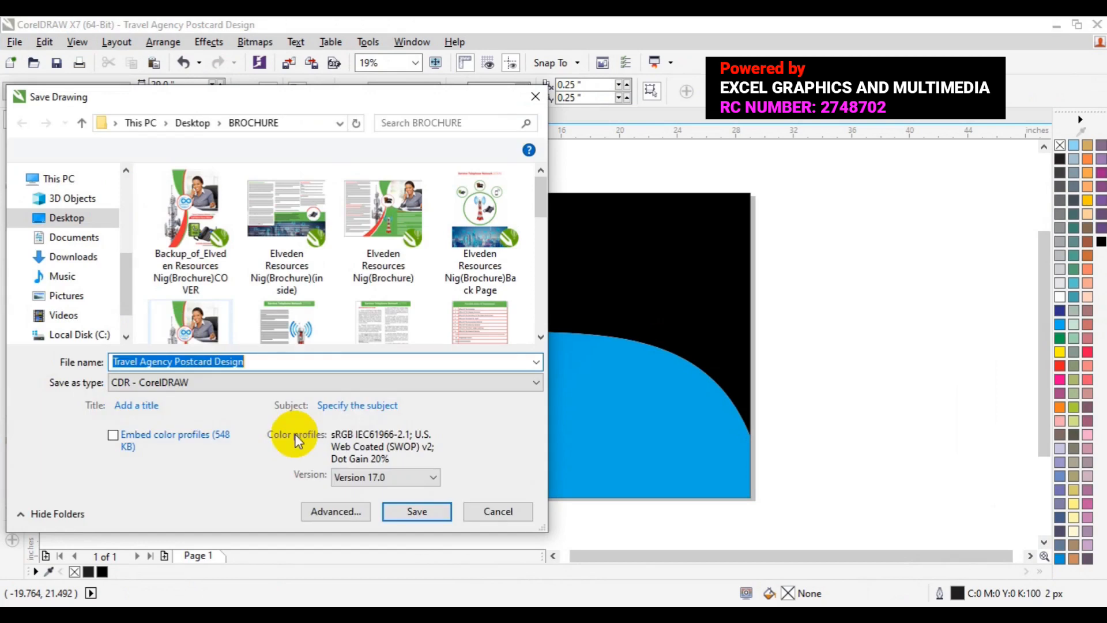
left_click(72, 205)
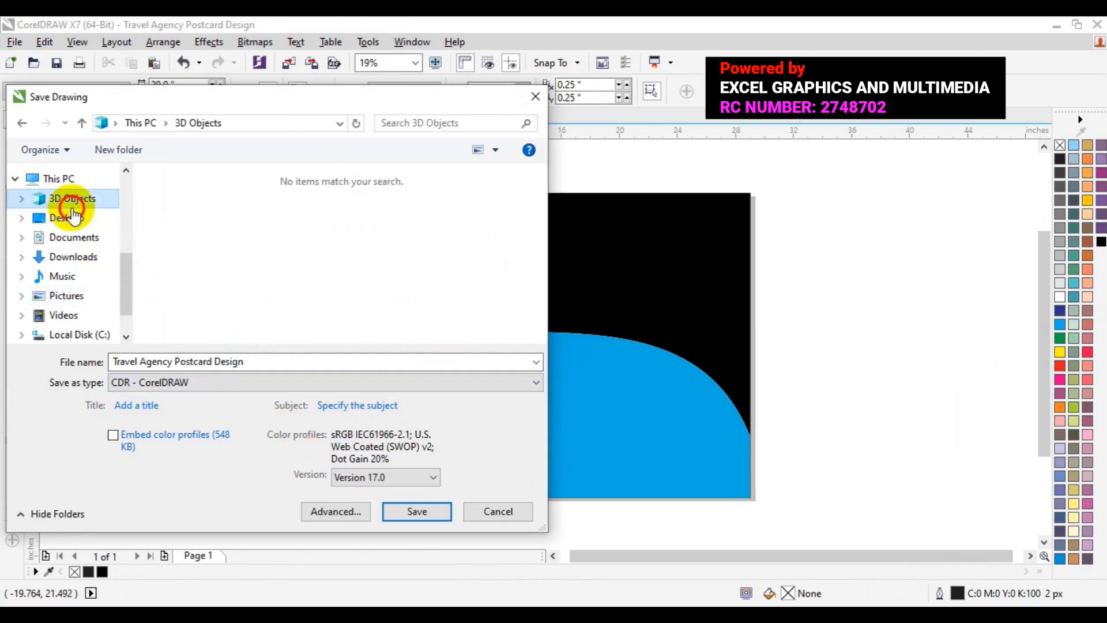
left_click(72, 216)
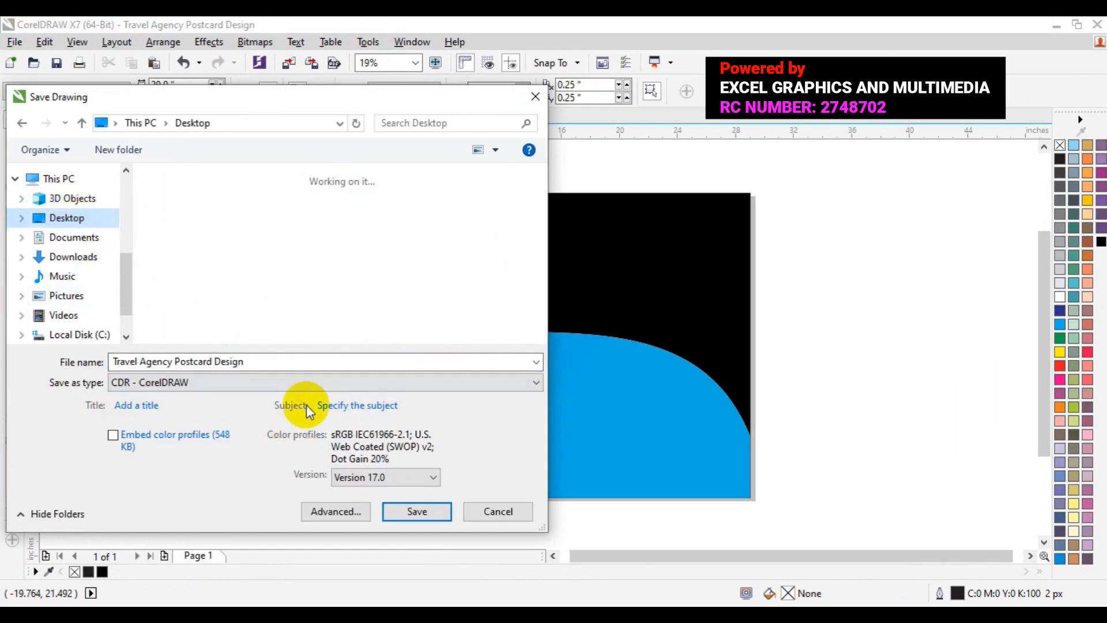
left_click(403, 509)
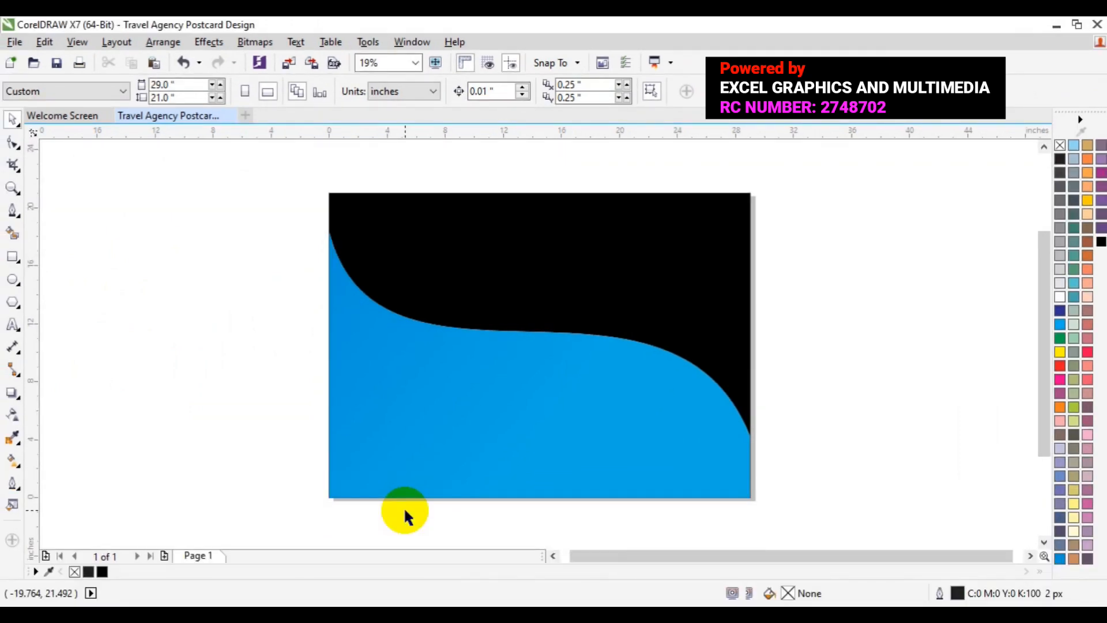
- Save the drawing and browse to the freepik stockpoto folder on the Desktop for an image import
key("ctrl+s")
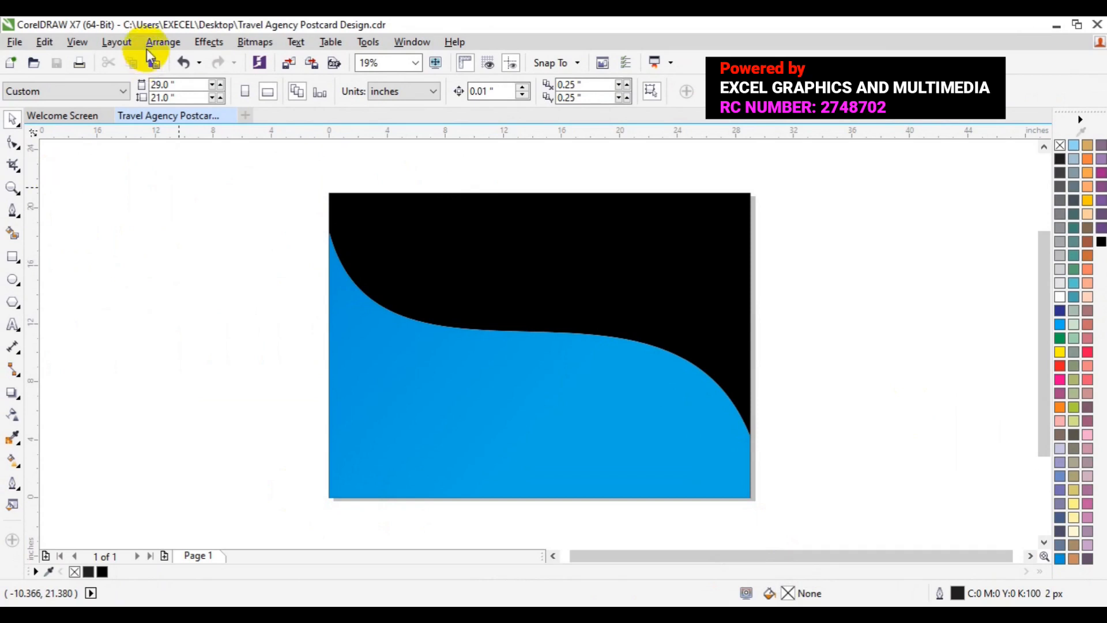
left_click(288, 65)
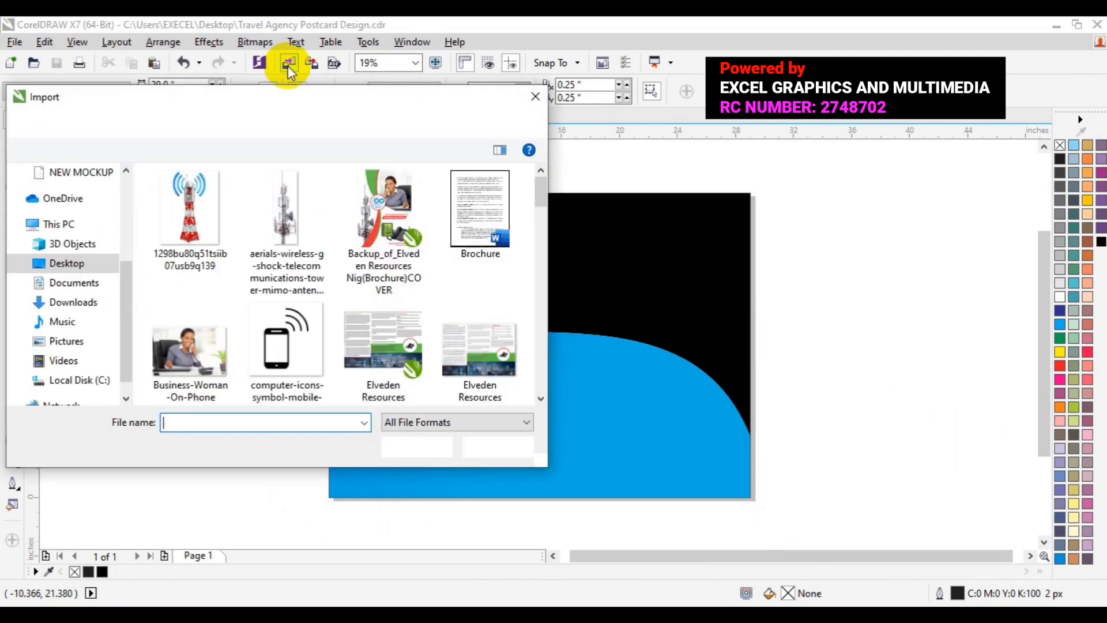
left_click(51, 268)
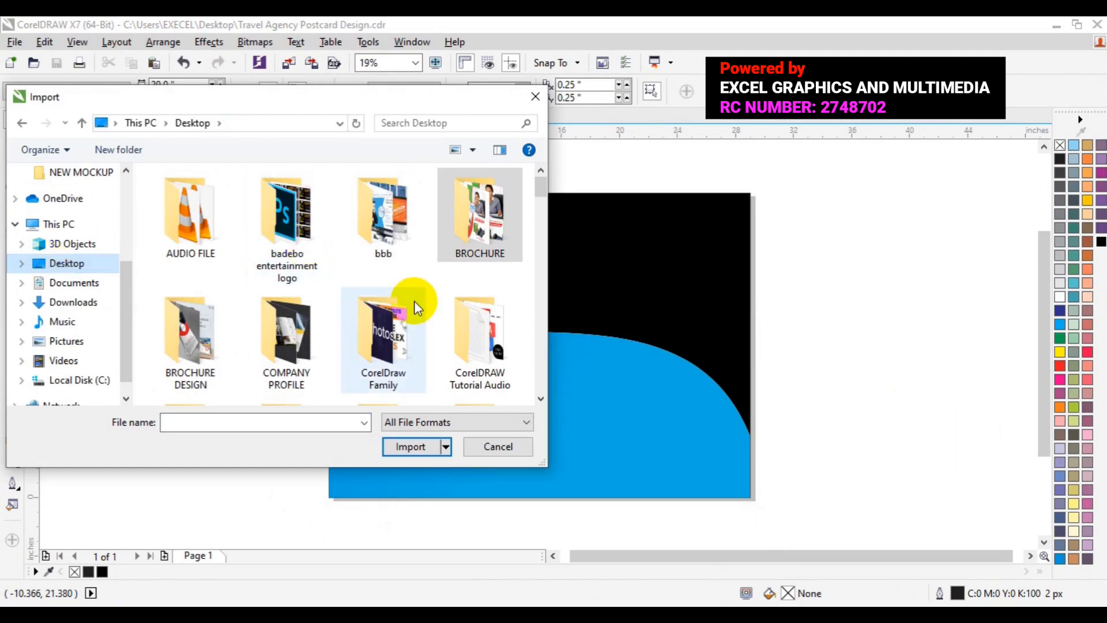
left_click(539, 397)
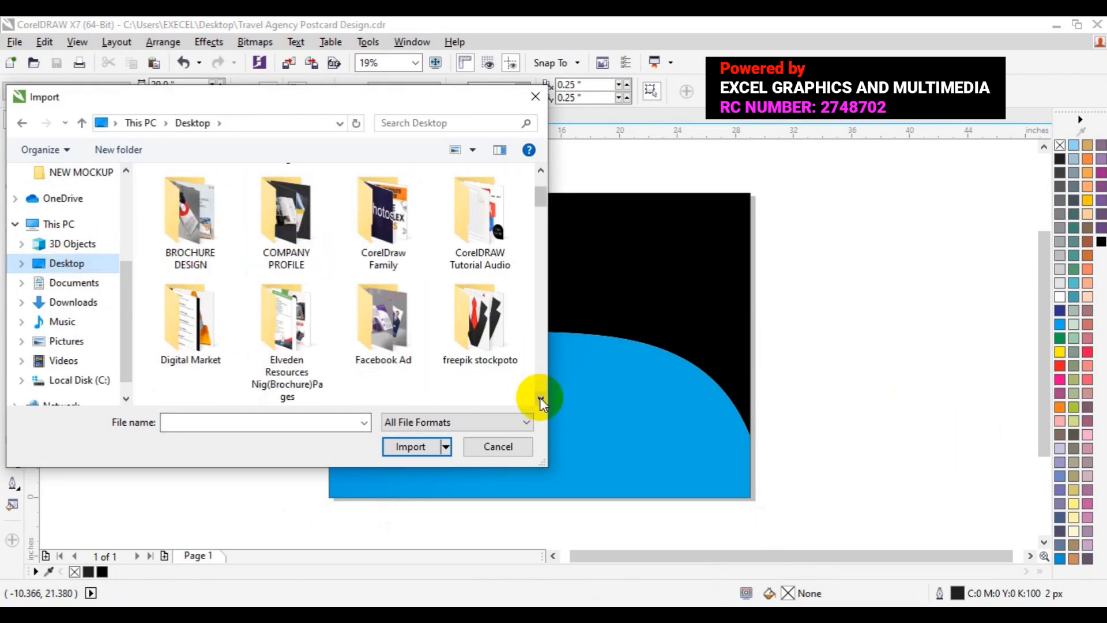
left_click(540, 397)
double_click(482, 257)
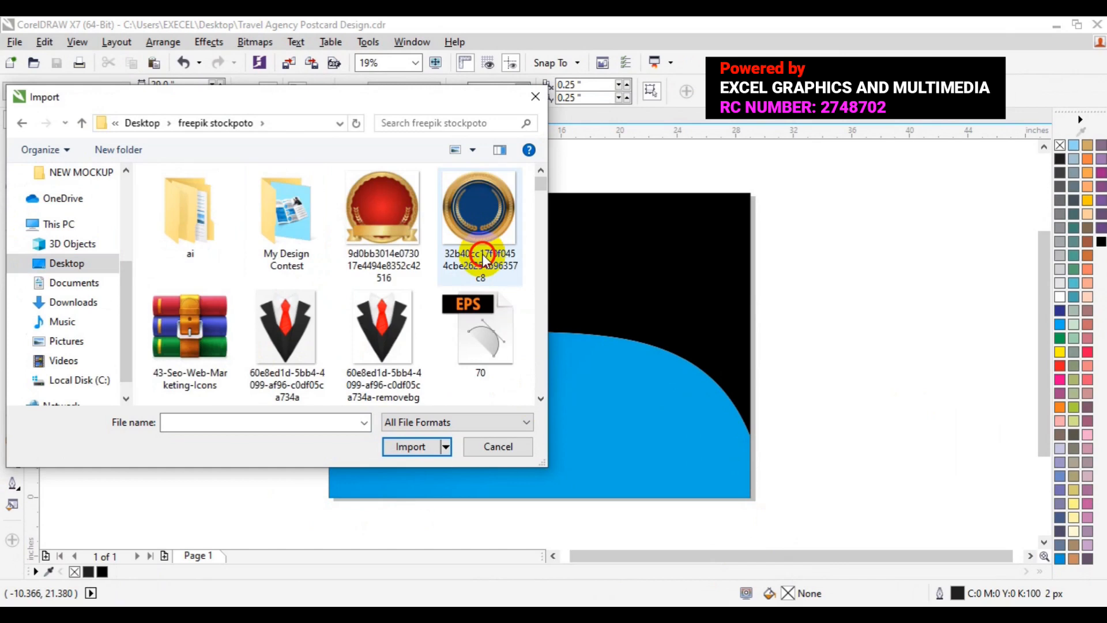
- Select the travel photos 5657 and 7411 together for import
left_click(540, 398)
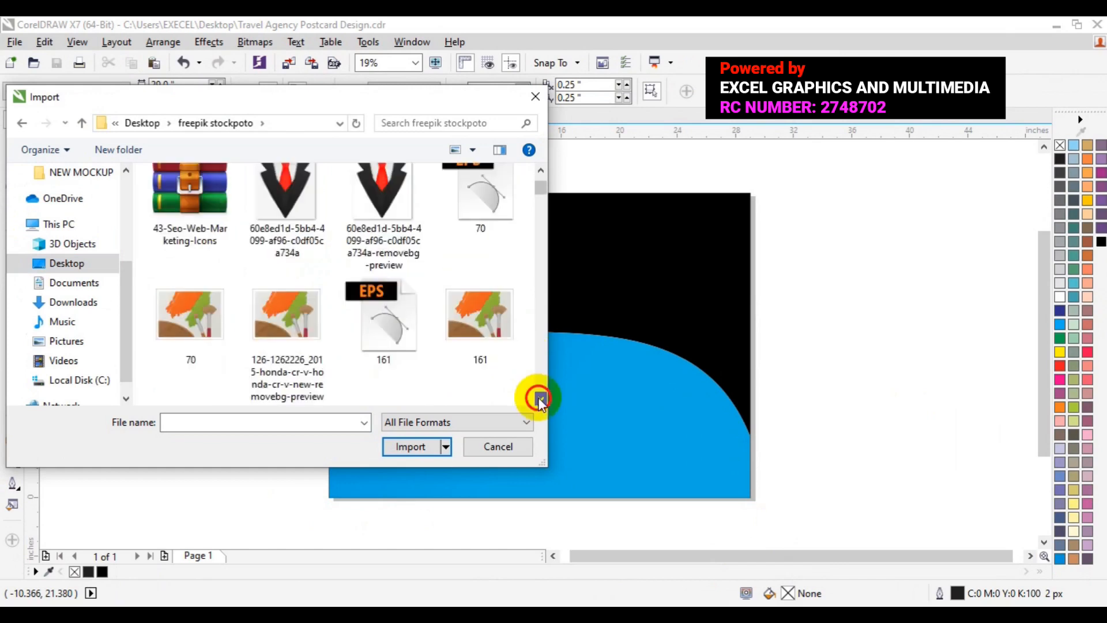
left_click(540, 399)
left_click(540, 399)
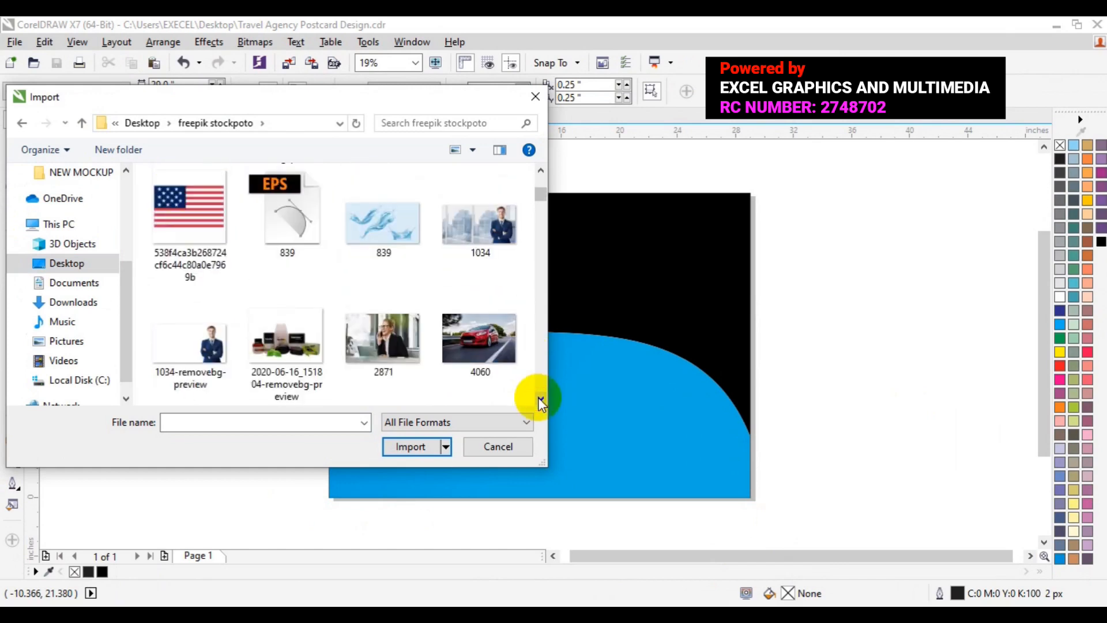
left_click(540, 399)
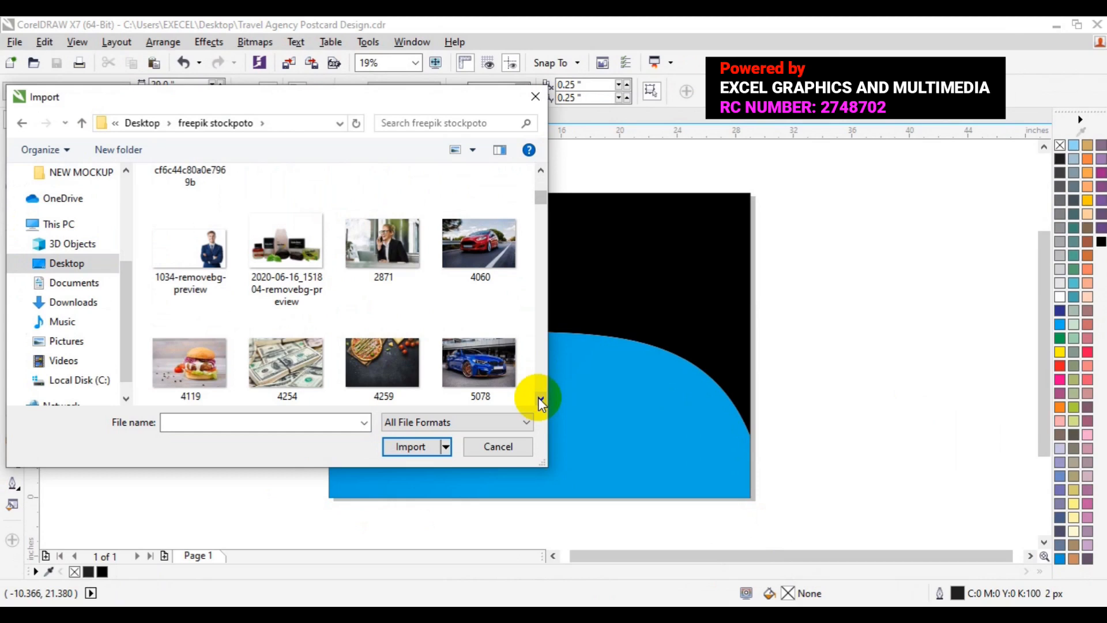
left_click(540, 399)
left_click(540, 399)
left_click(178, 284)
left_click(379, 365, "ctrl")
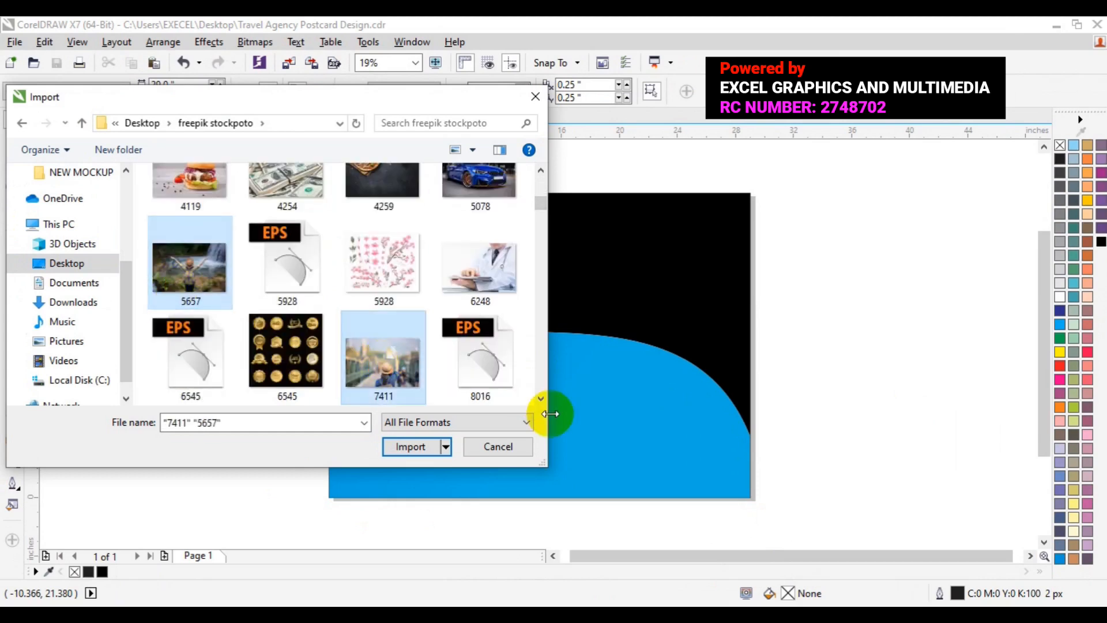
- Add the photos 14615 and 15027 to the import selection
left_click(541, 399)
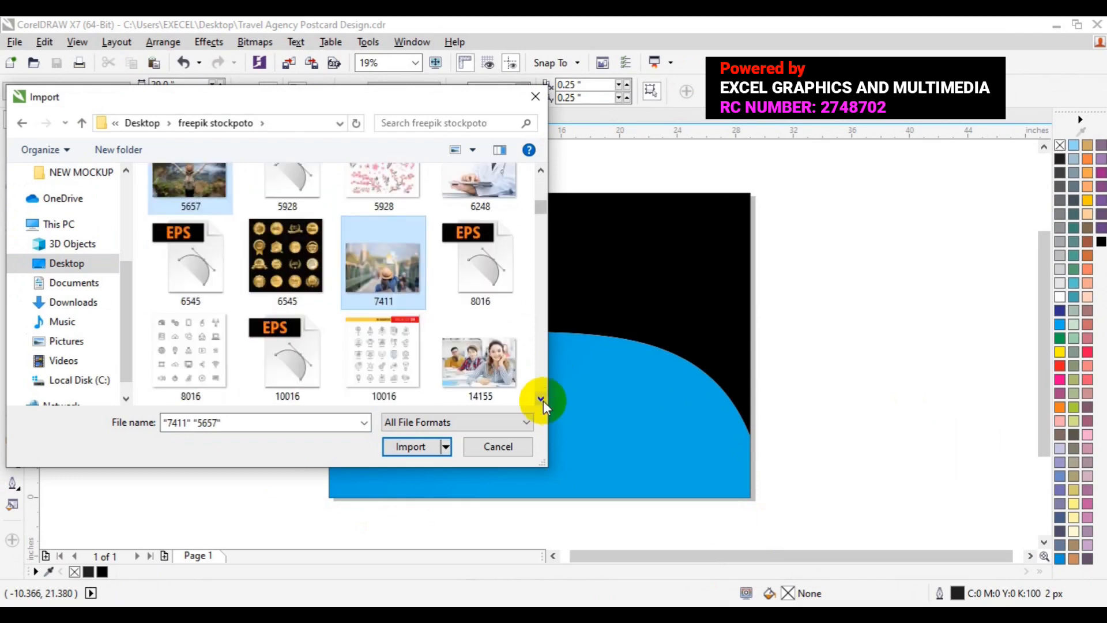
left_click(541, 399)
left_click(540, 399)
left_click(403, 289, "ctrl")
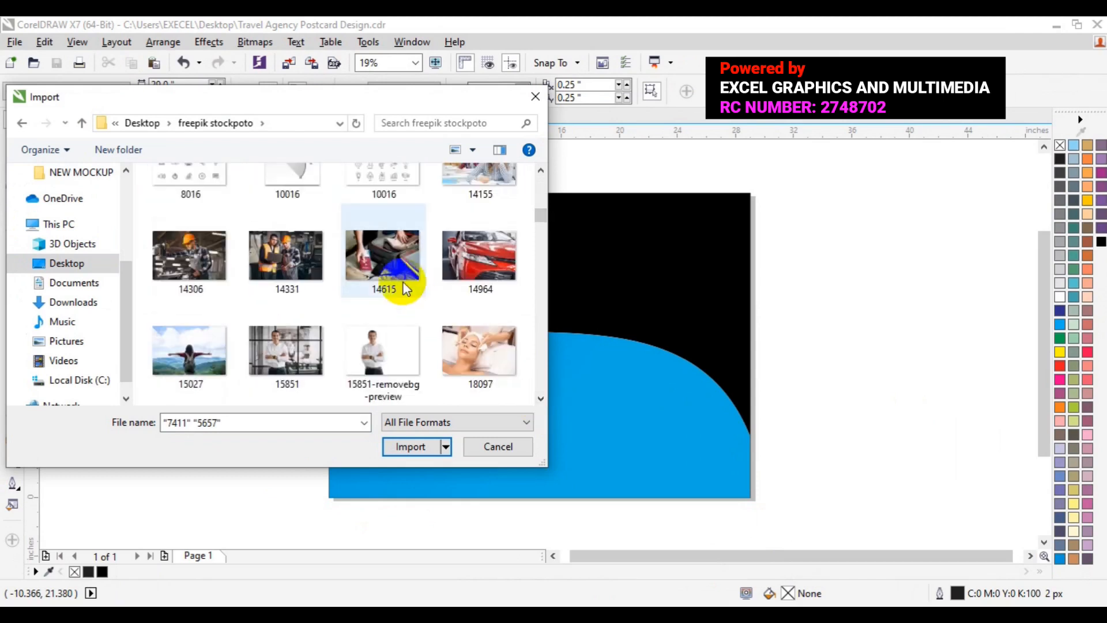
left_click(176, 359, "ctrl")
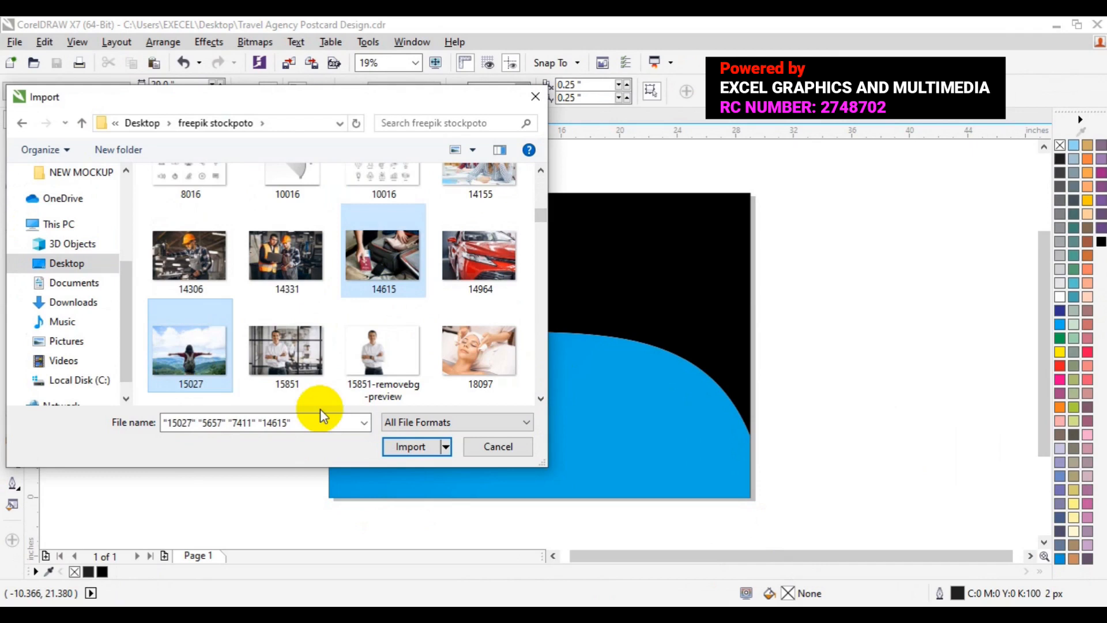
- Add the photo 710540-PRAEY3-708 of the woman with a suitcase to the import selection
left_click(540, 399)
left_click(540, 399)
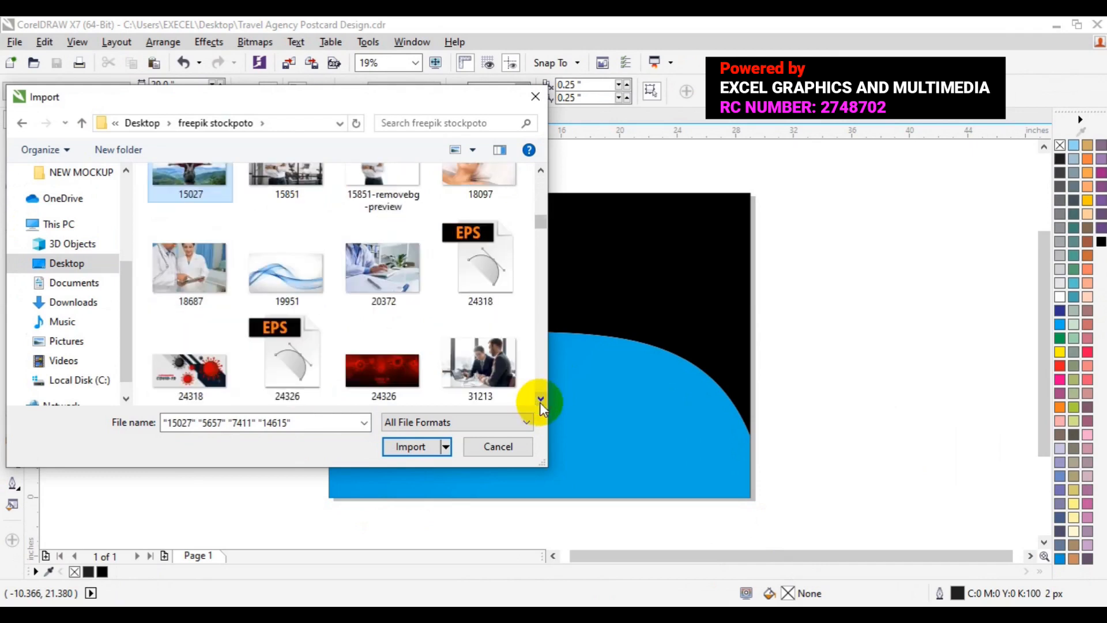
left_click(540, 399)
left_click(540, 399)
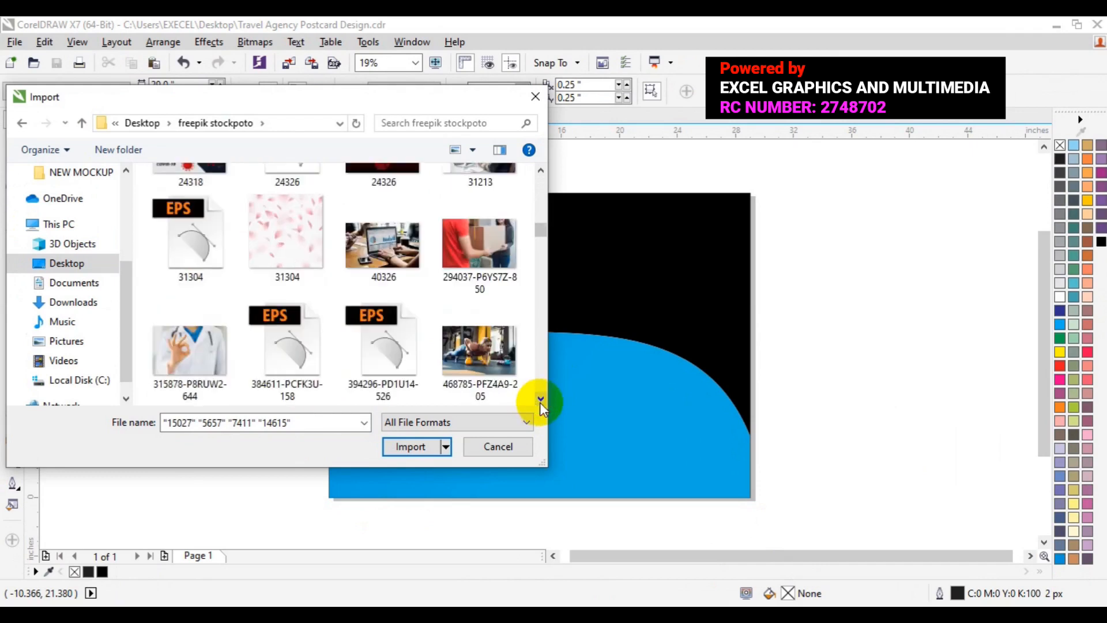
left_click(540, 398)
left_click(540, 399)
left_click(175, 282, "ctrl")
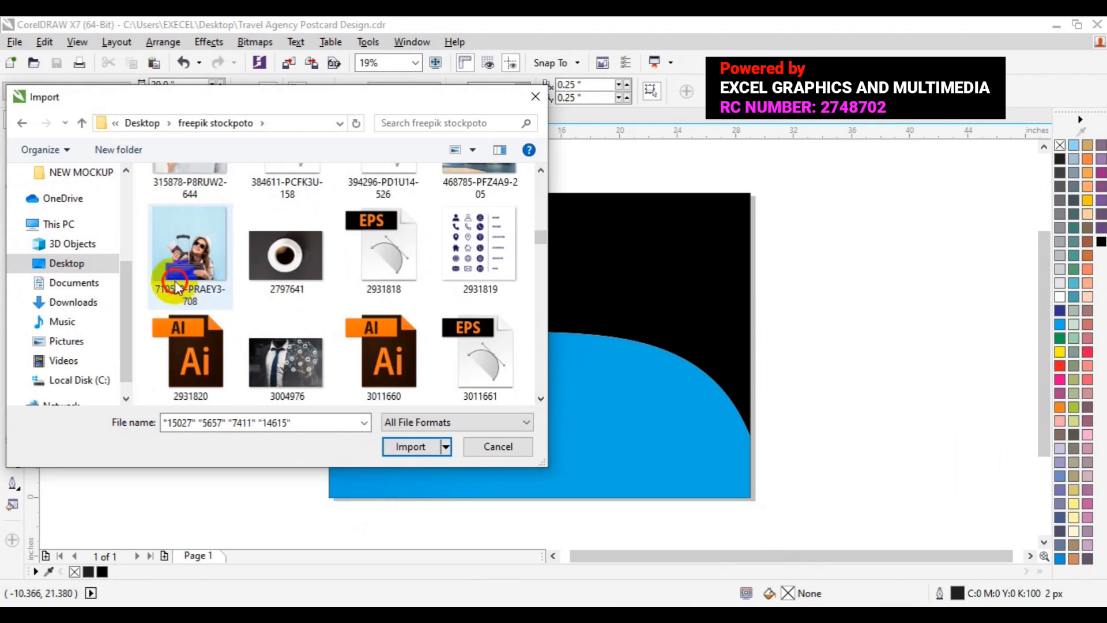
- Add a_few_urban_night_hd_picture_166143 to the selection and import all the selected photos
left_click(540, 397)
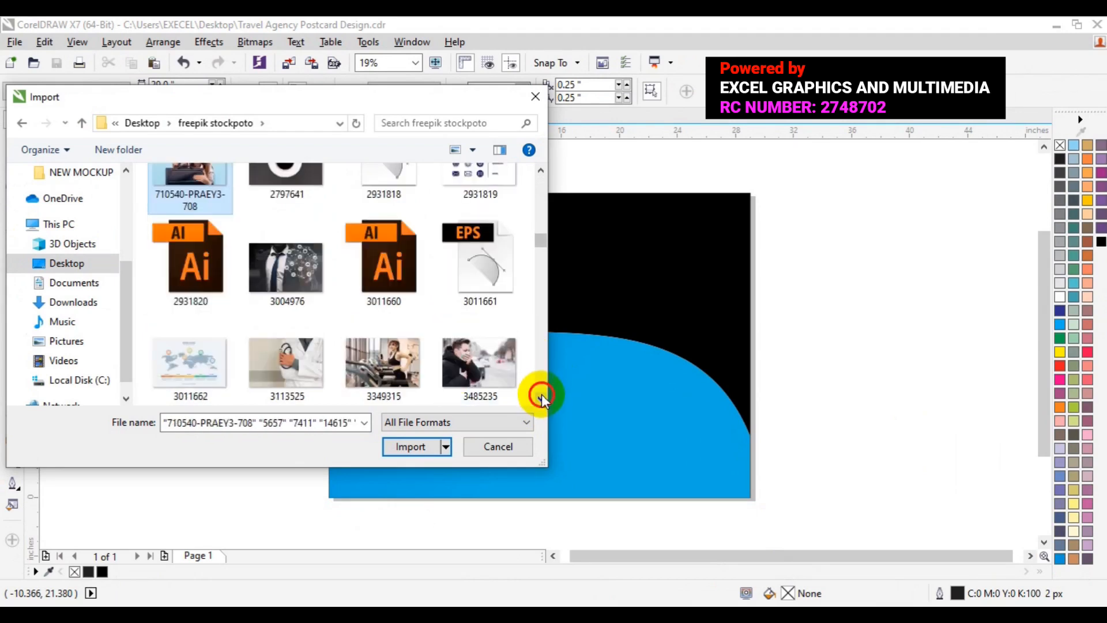
left_click(541, 398)
left_click(541, 398)
left_click(541, 398)
left_click(541, 398)
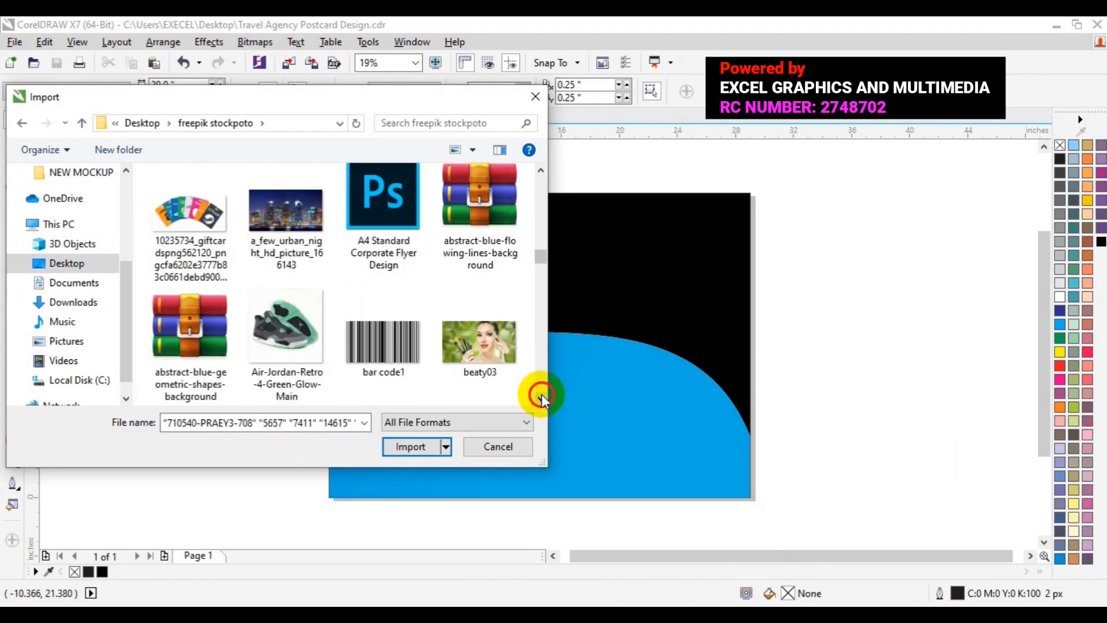
left_click(288, 243, "ctrl")
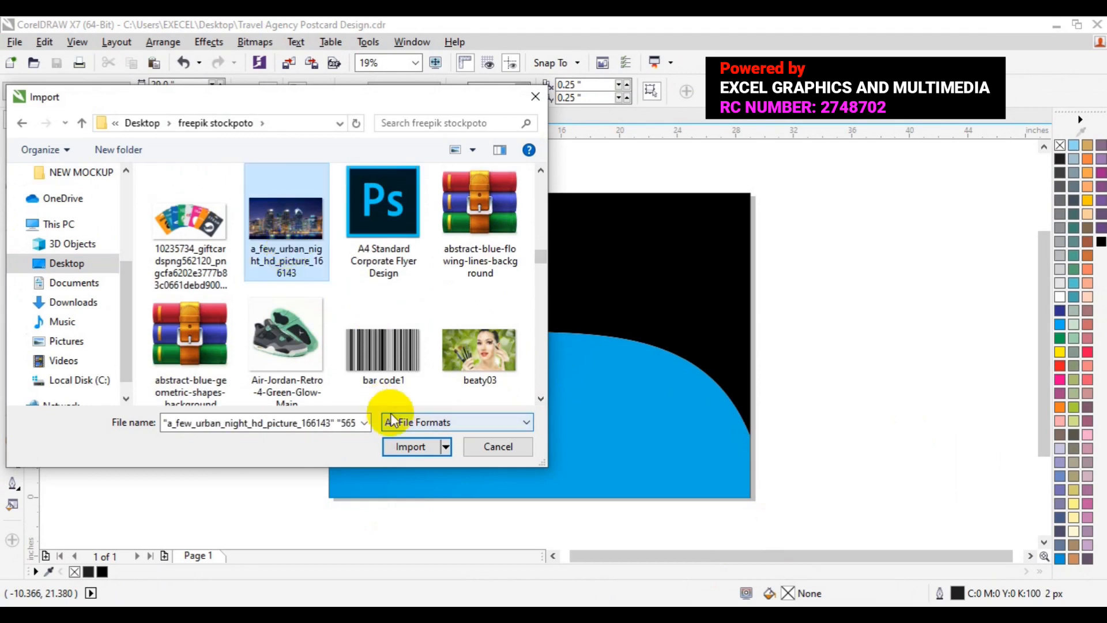
left_click(397, 448)
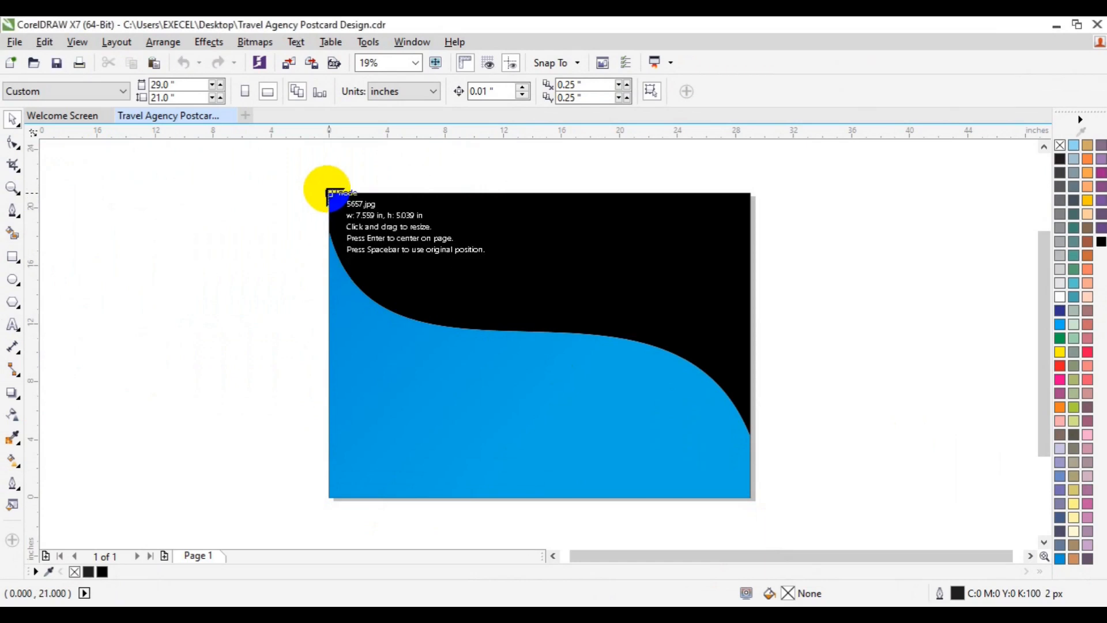
- Place photos 5657, 7411 and 14615 from the page's upper-left corner, each about 29 by 19.5 inches
left_click_drag(327, 193, 791, 475)
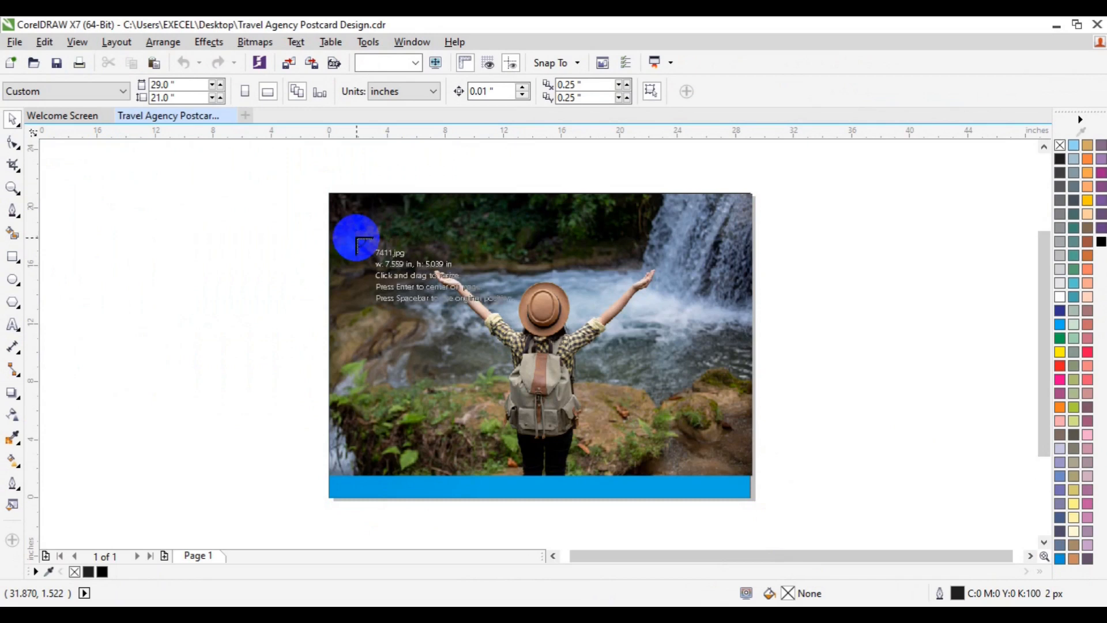
left_click_drag(327, 192, 762, 475)
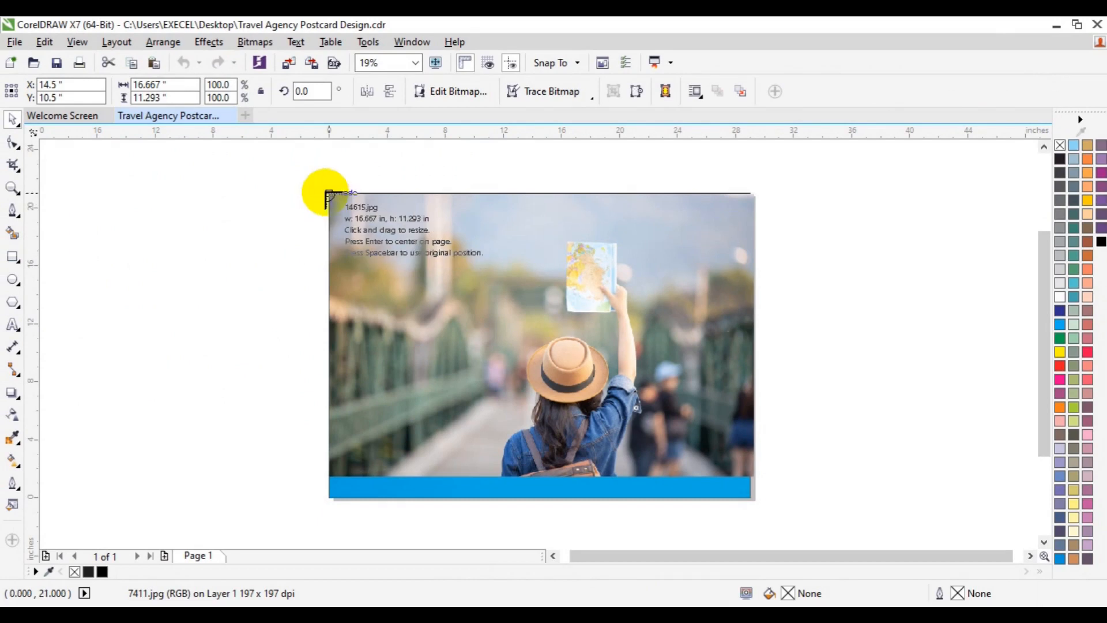
left_click_drag(329, 193, 757, 479)
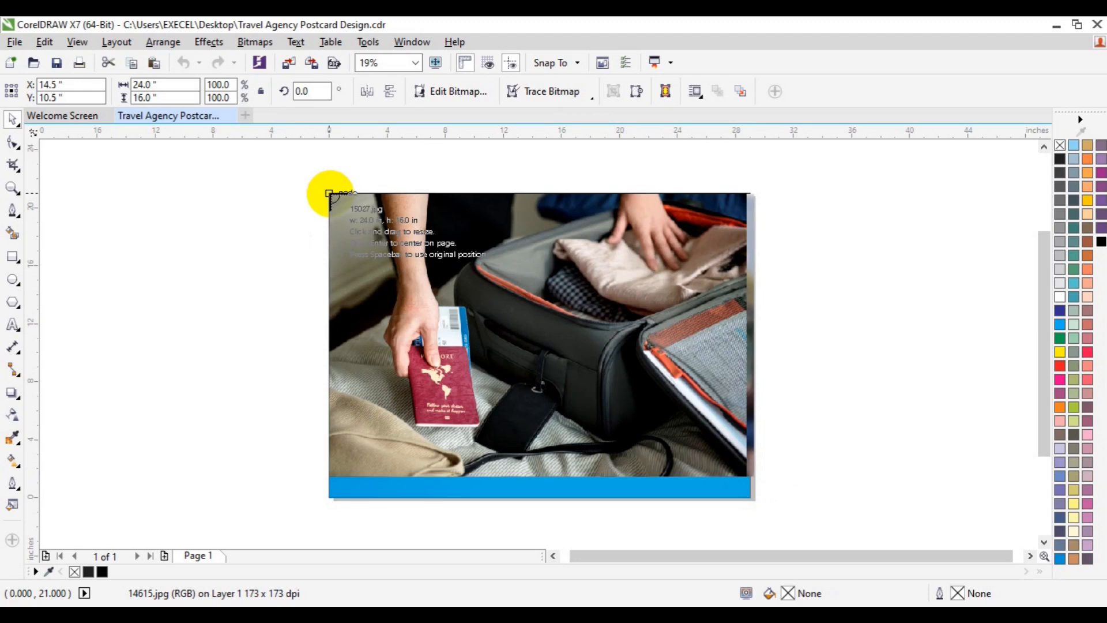
- Place photos 15027, 710540-PRAEY3-708 and the night city picture from the page's upper-left corner, the city about 32.8 by 18.4 inches
left_click_drag(329, 193, 765, 478)
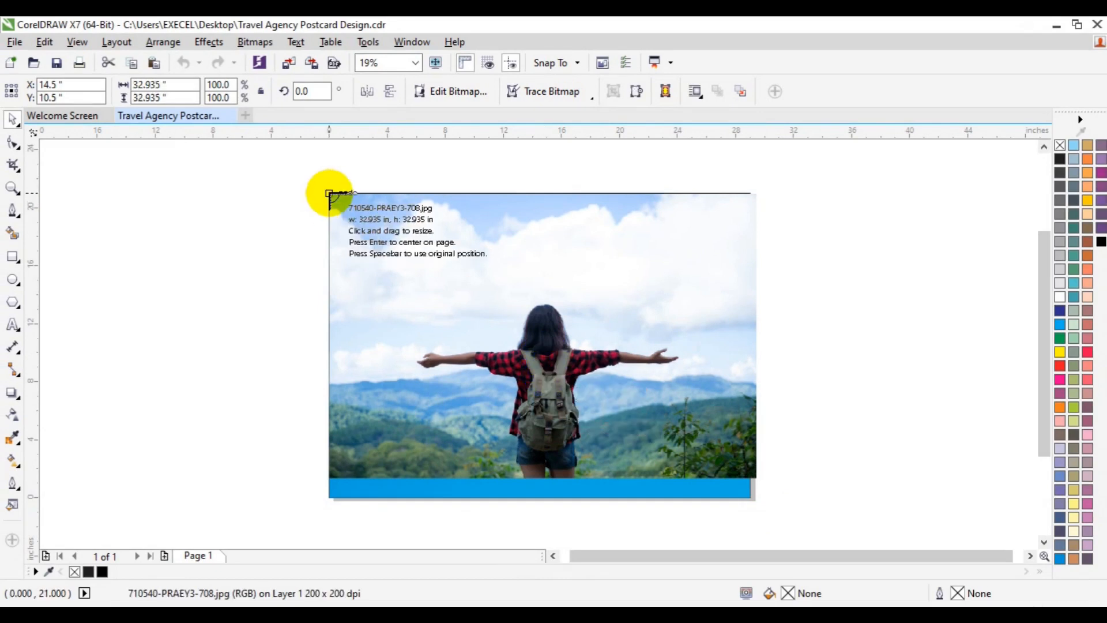
left_click_drag(329, 193, 729, 487)
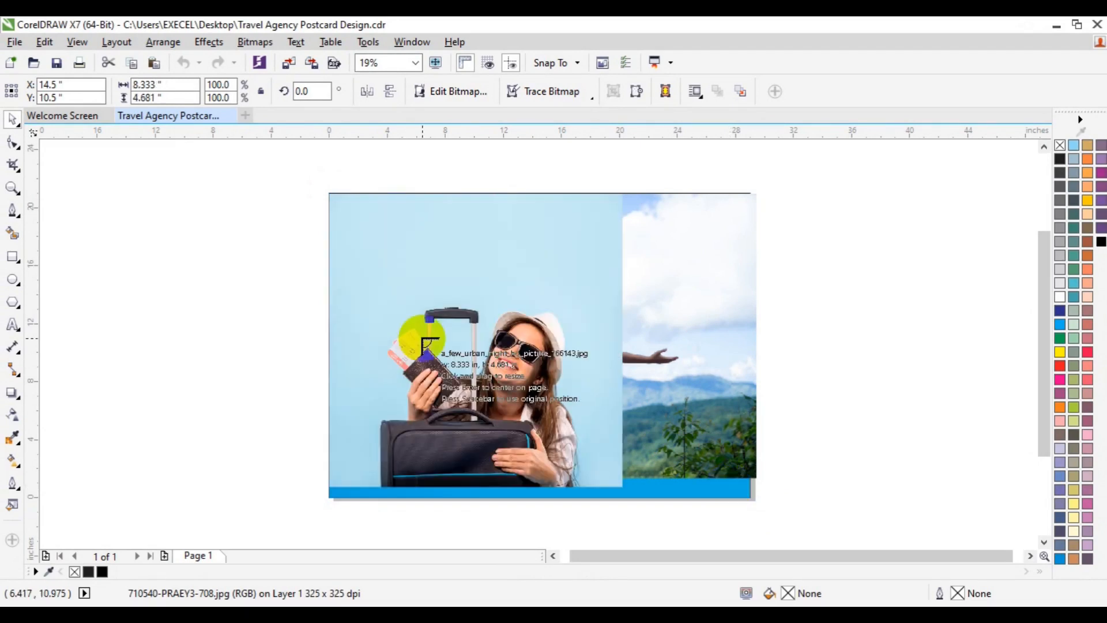
left_click_drag(328, 194, 760, 492)
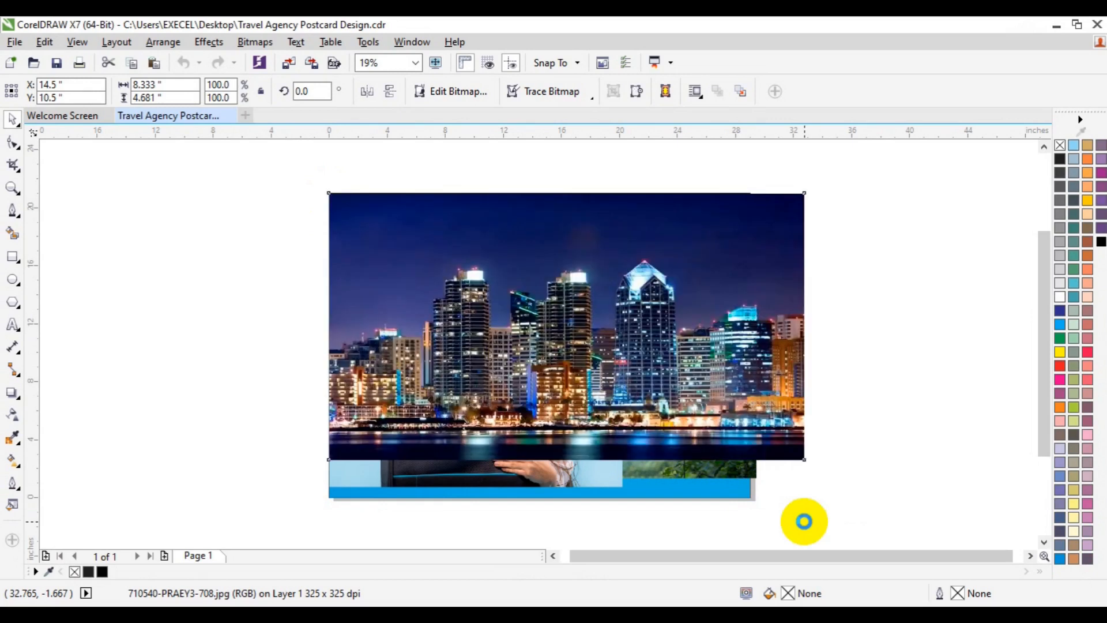
- Move the night city photo off to the left of the page and the other five photos to its right
left_click_drag(606, 363, 206, 305)
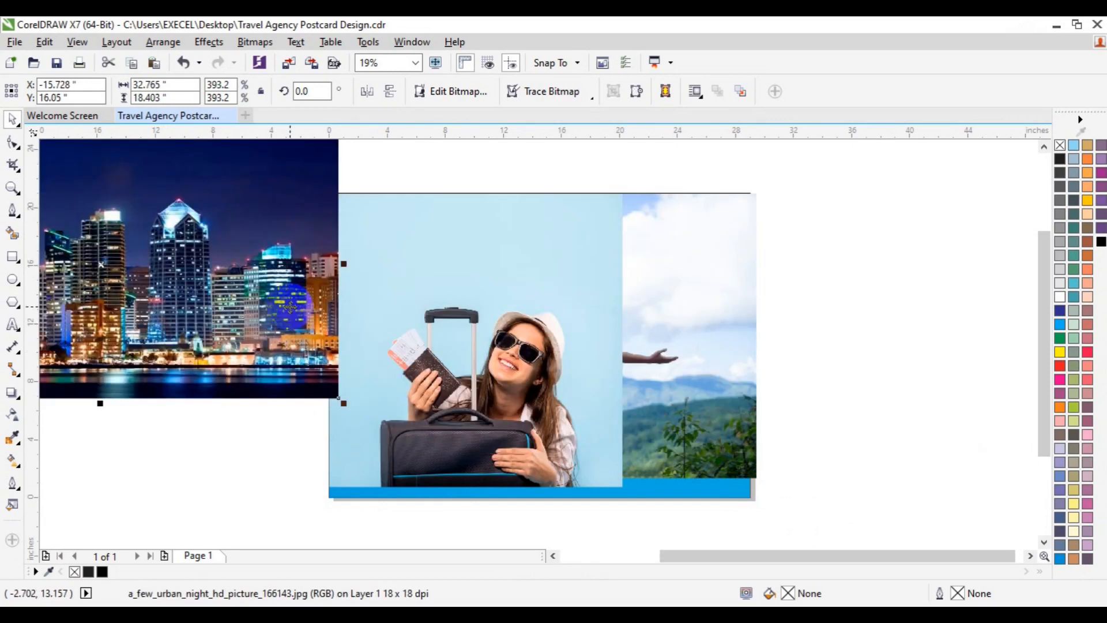
left_click_drag(469, 333, 917, 338)
left_click_drag(655, 378, 974, 418)
left_click_drag(738, 389, 886, 412)
left_click_drag(588, 380, 1013, 375)
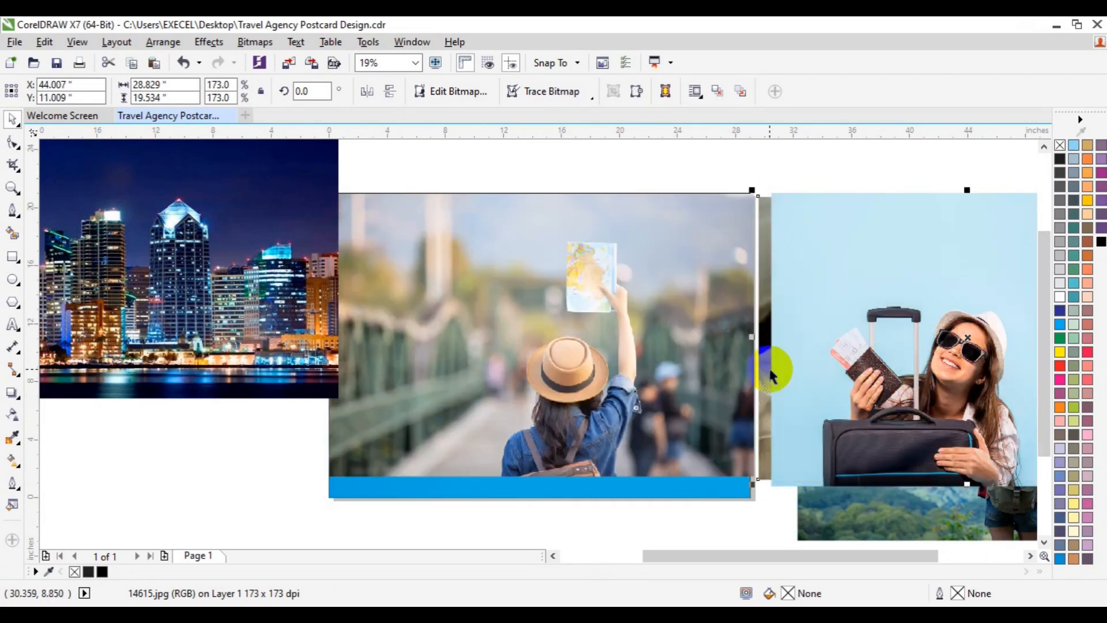
left_click_drag(554, 402, 993, 376)
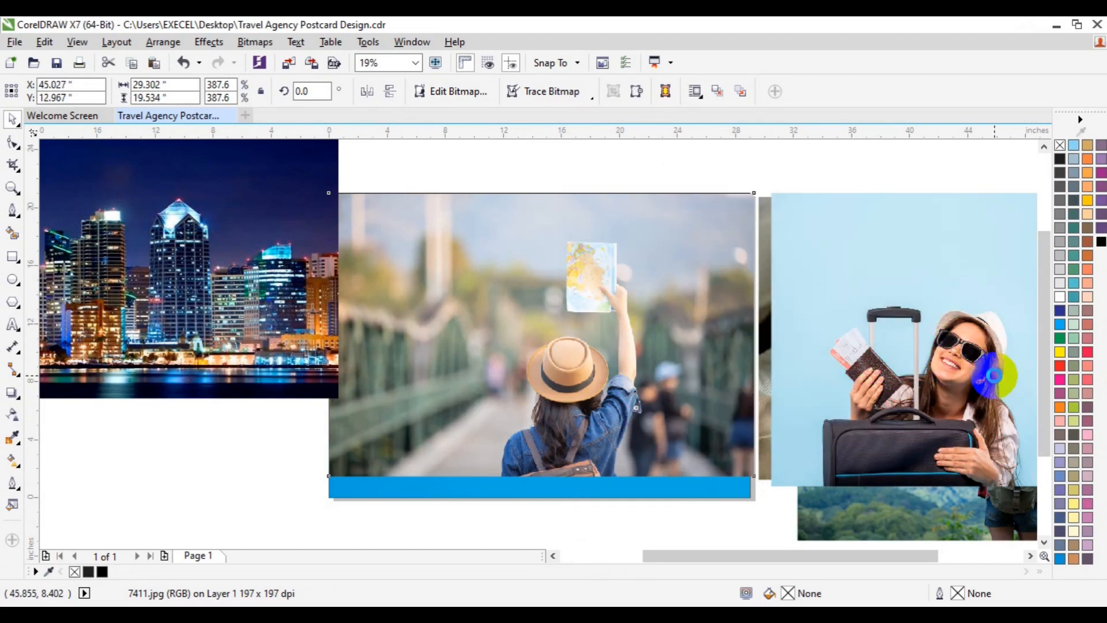
left_click(617, 352)
left_click_drag(617, 352, 1029, 362)
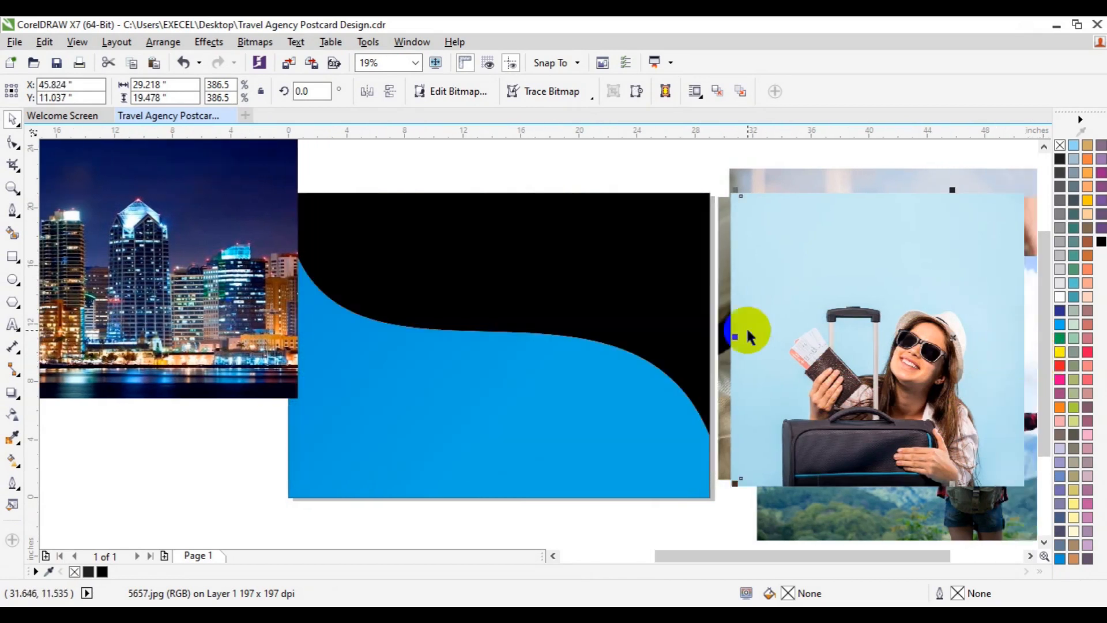
- PowerClip the night city photo inside the black upper shape
left_click(254, 265)
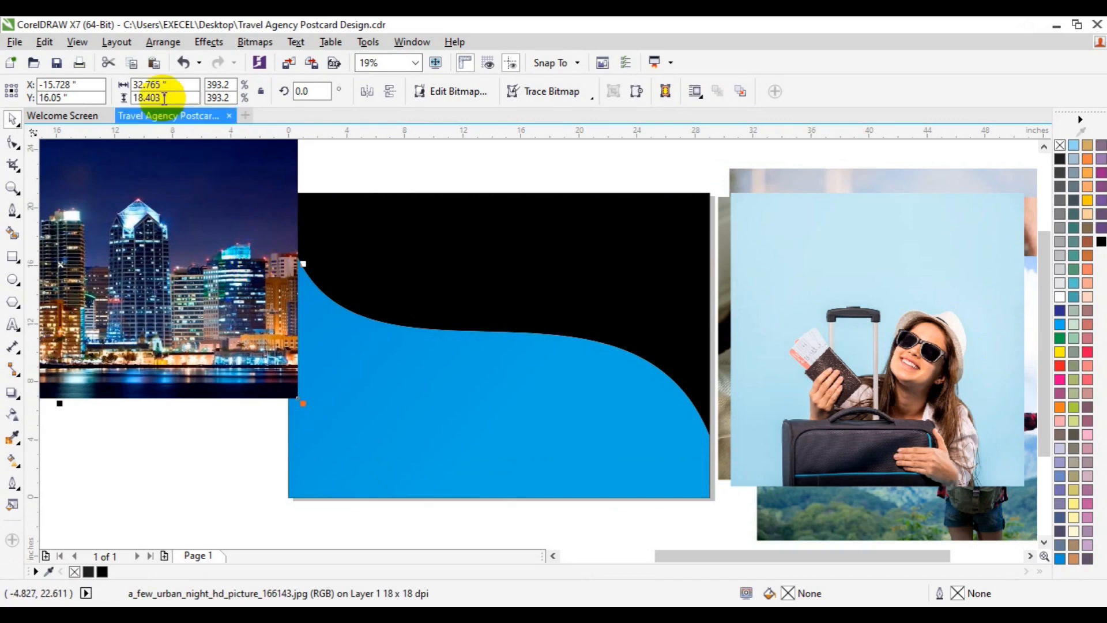
left_click(205, 43)
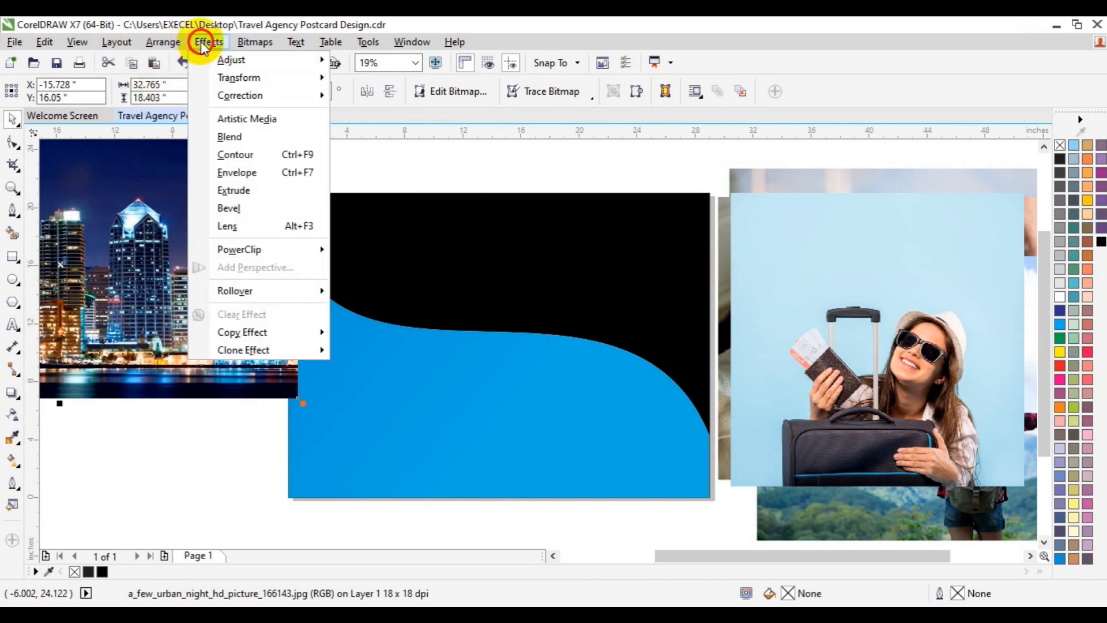
left_click(248, 257)
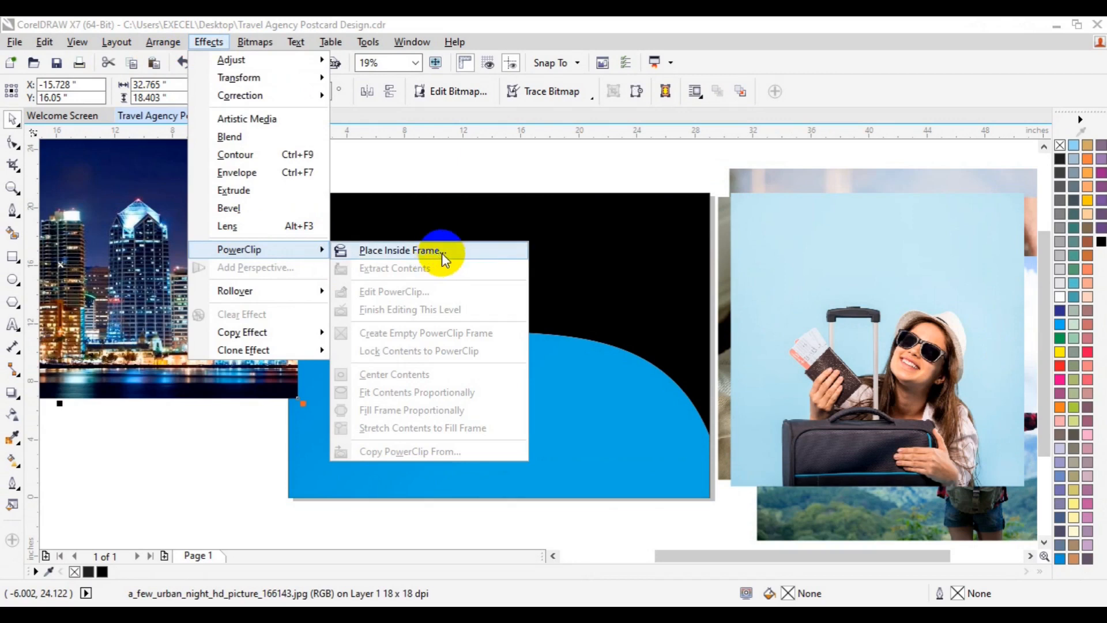
left_click(447, 251)
left_click(448, 252)
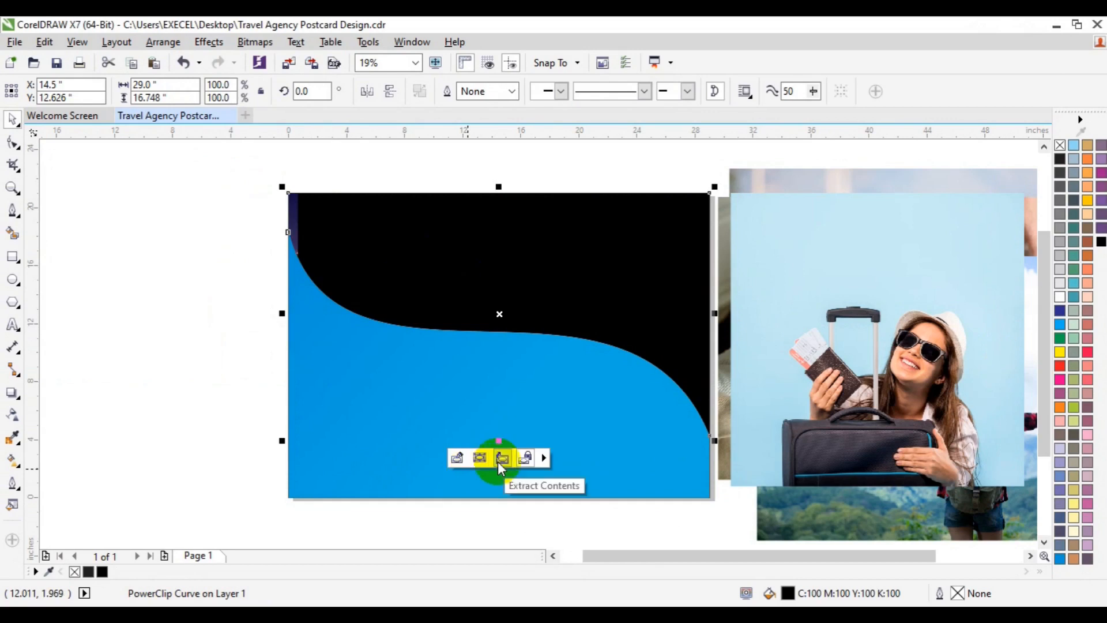
- Open the upper shape's PowerClip contents and position the night city photo over it, centred at about X 14.6, Y 13.2 inches
left_click(459, 459)
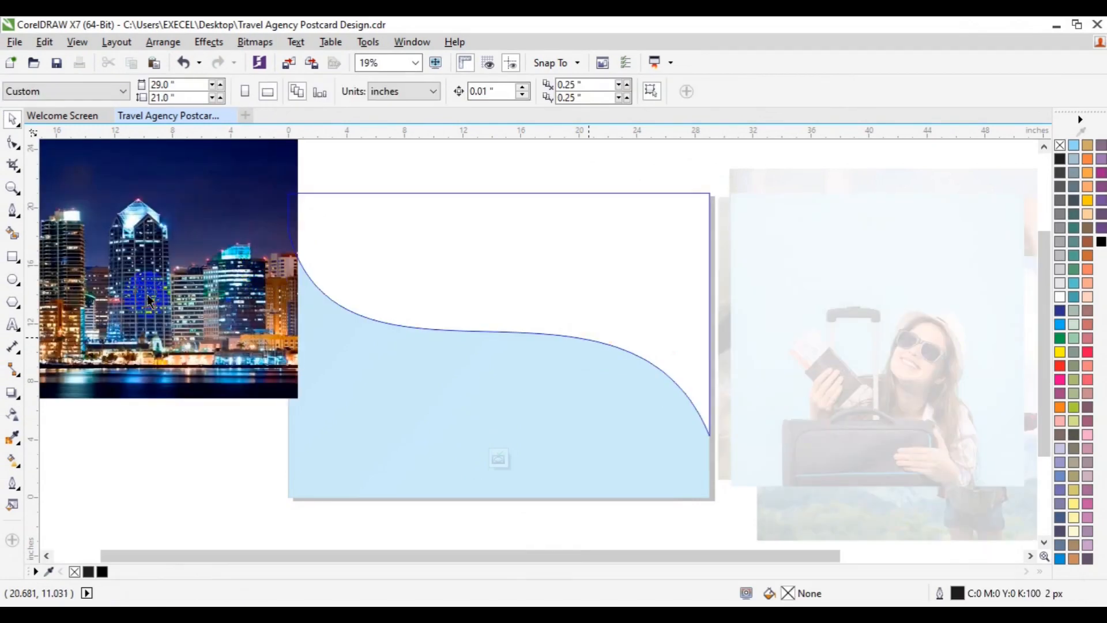
left_click(149, 298)
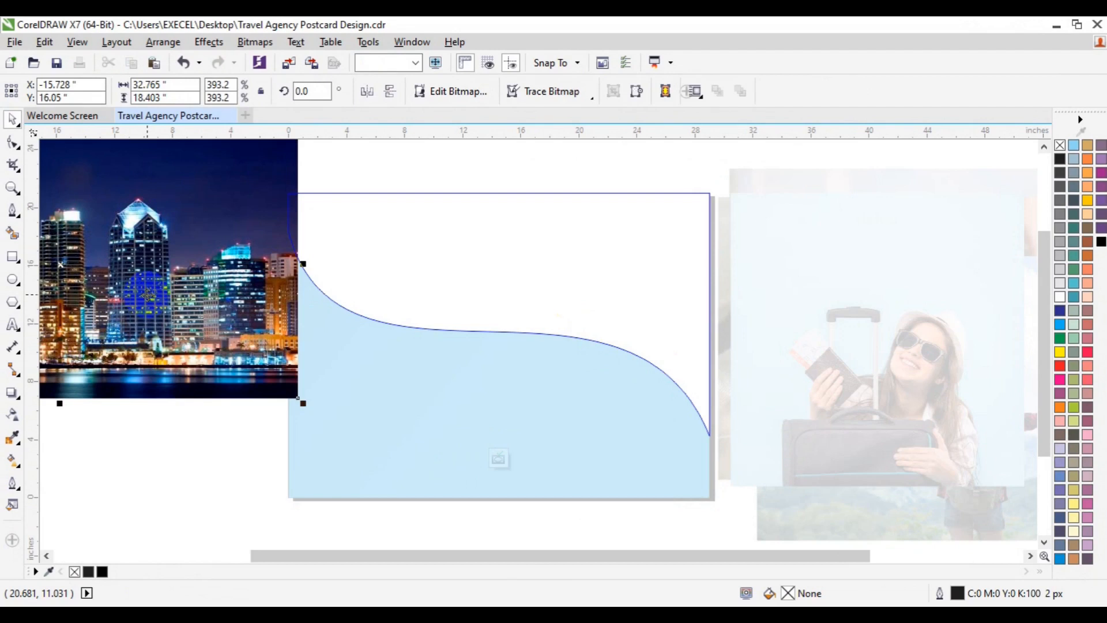
left_click(147, 295)
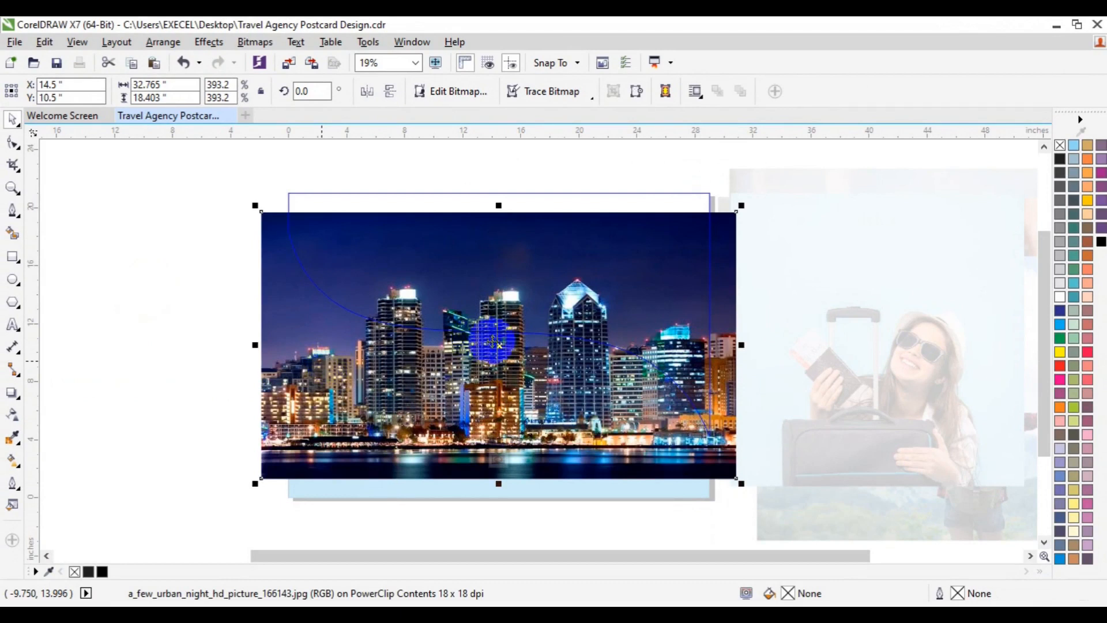
left_click(499, 342)
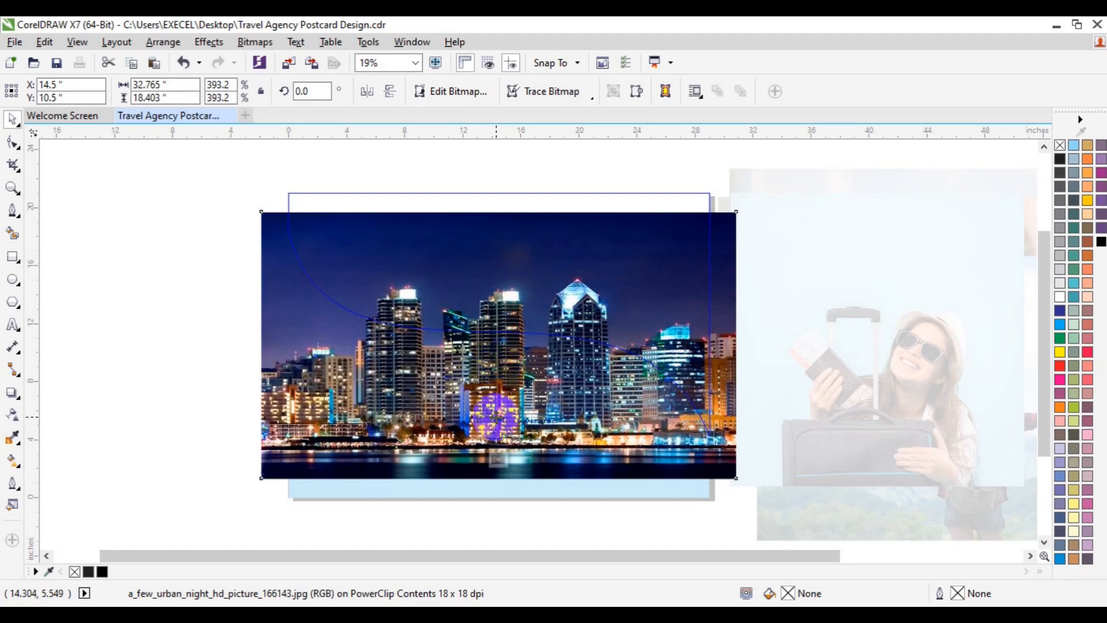
left_click_drag(495, 390, 495, 369)
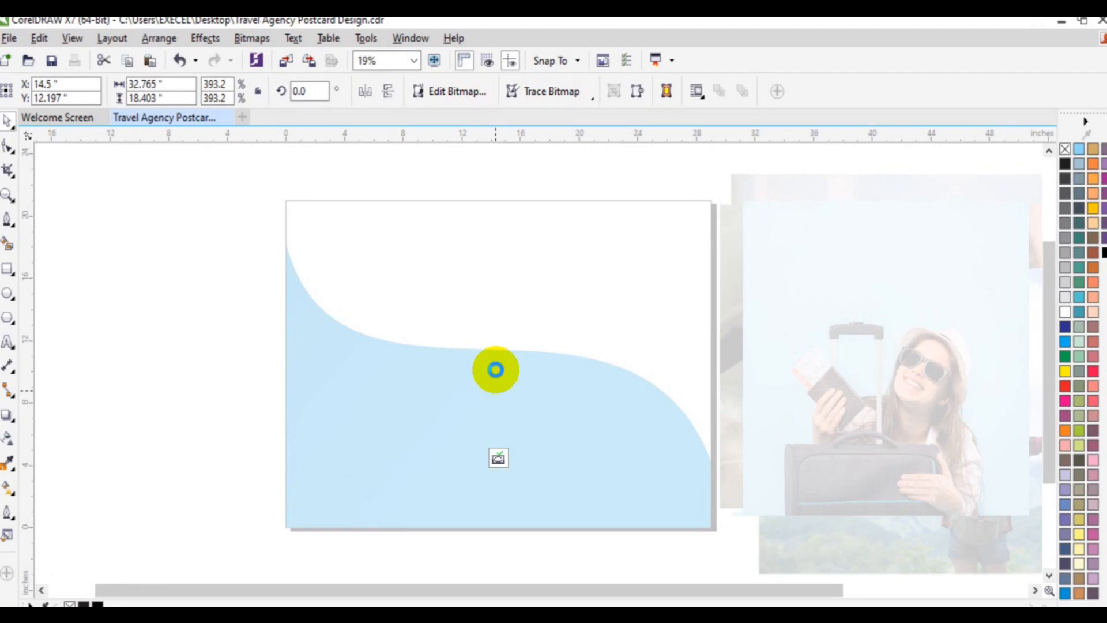
left_click_drag(495, 369, 495, 370)
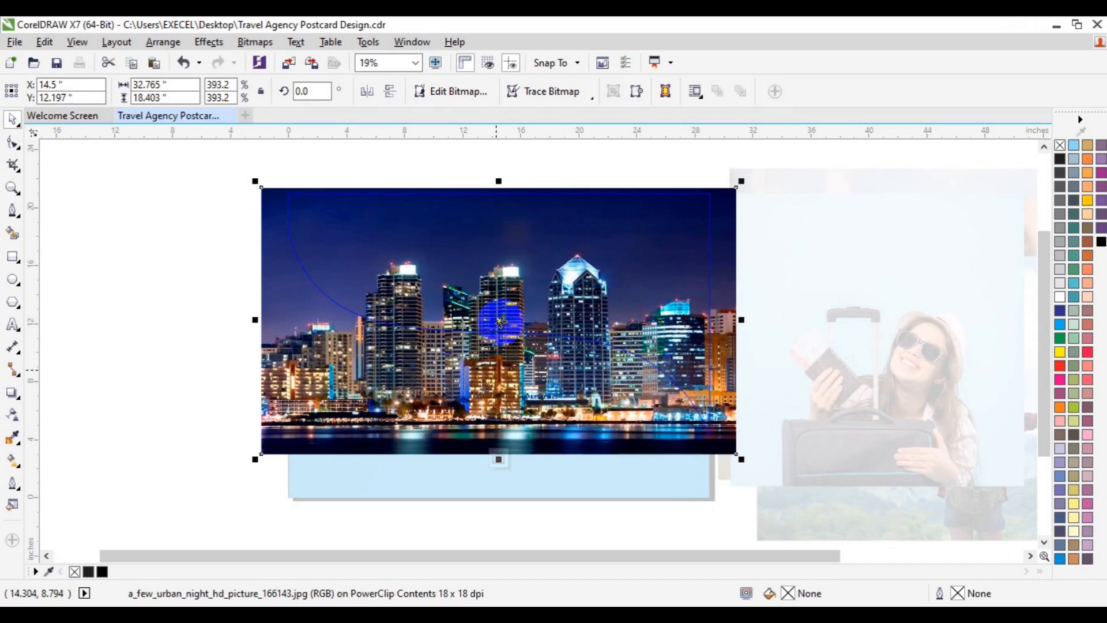
left_click_drag(500, 323, 500, 306)
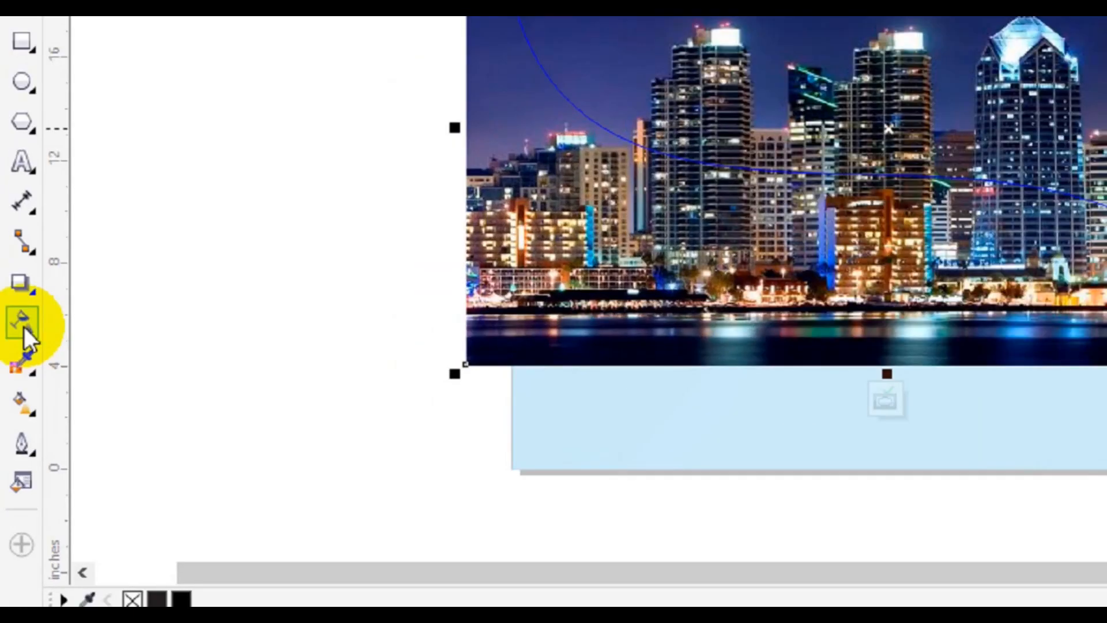
- Apply a linear fountain transparency of about 178° fading the city photo out to the right, and finish editing the PowerClip
left_click(13, 415)
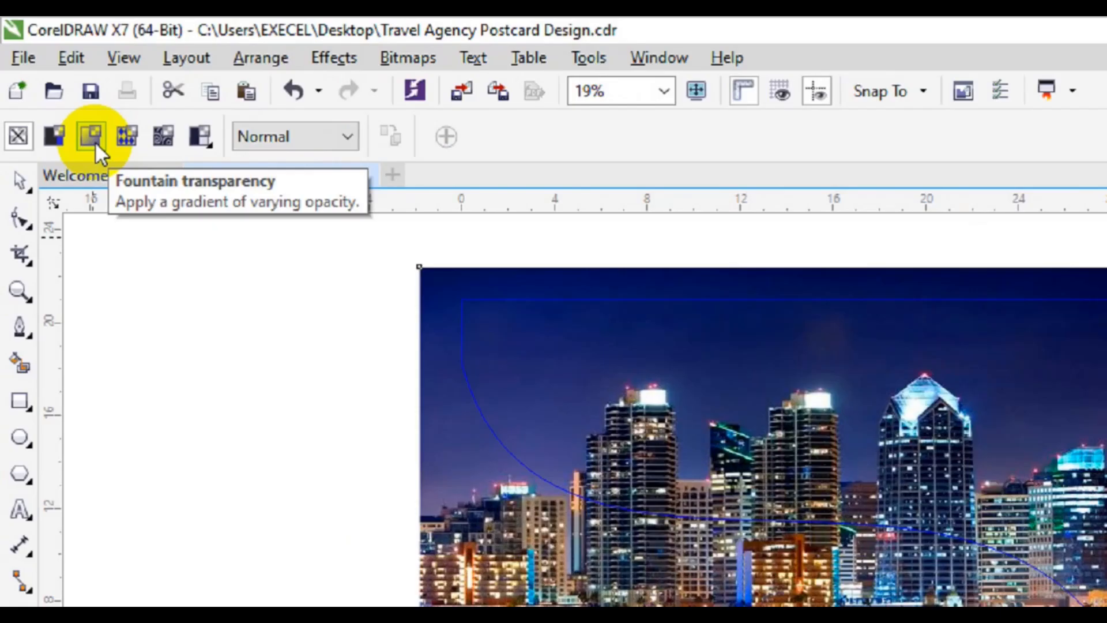
left_click(60, 62)
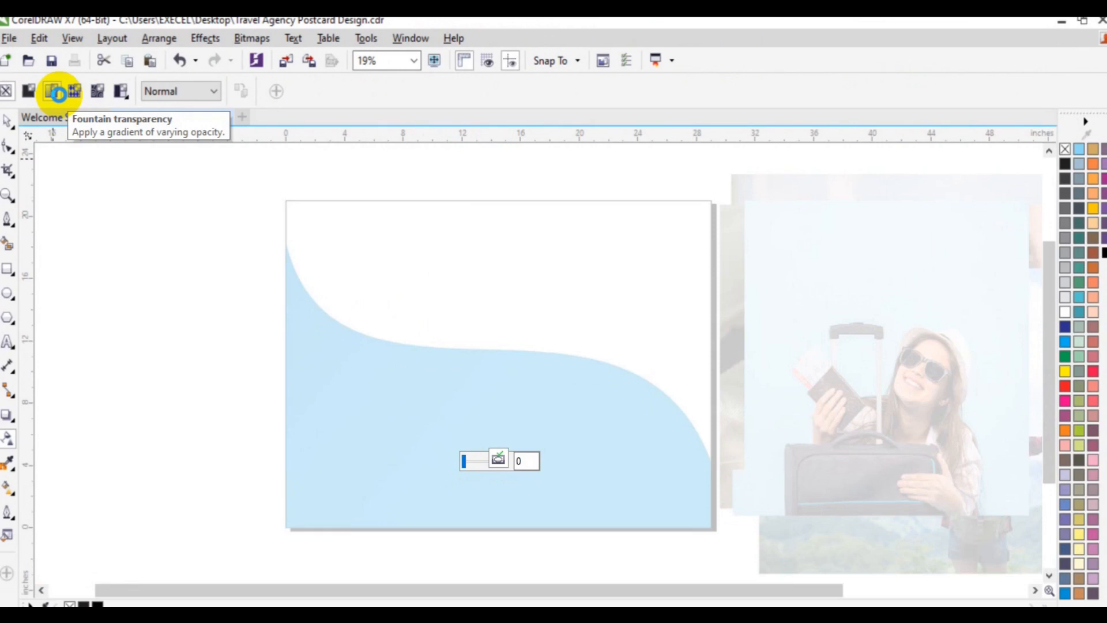
left_click(57, 93)
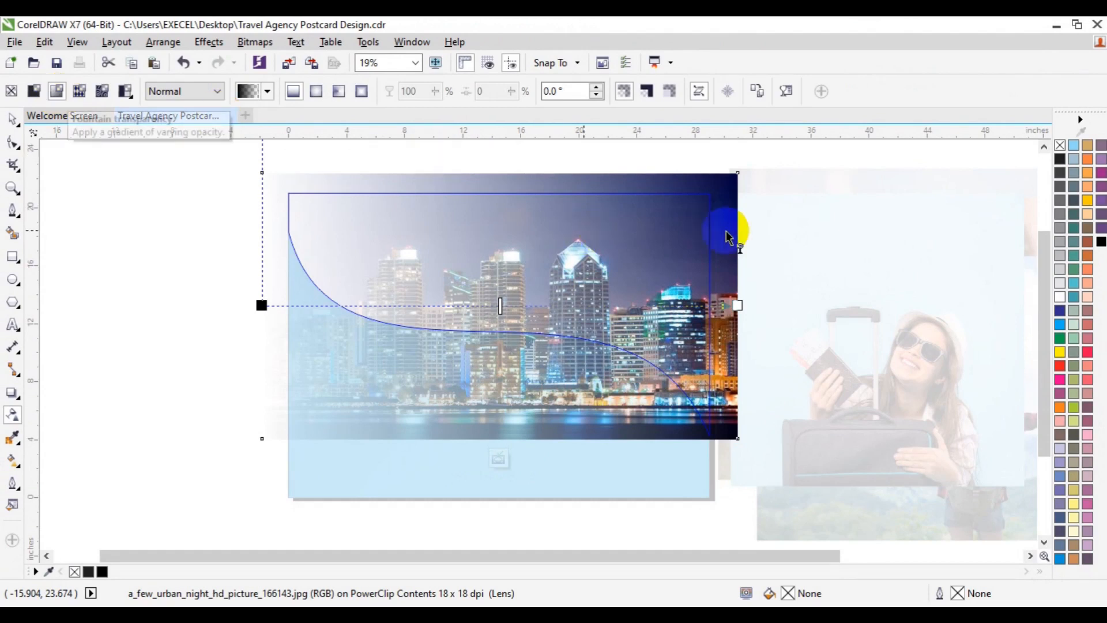
left_click_drag(735, 259, 380, 252)
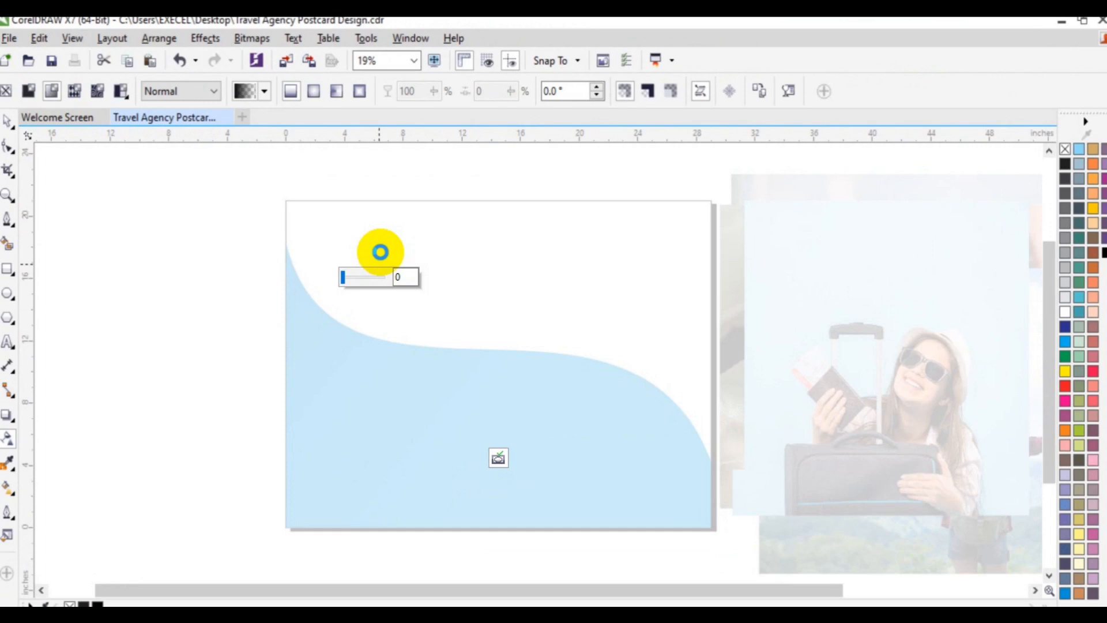
left_click_drag(380, 252, 736, 261)
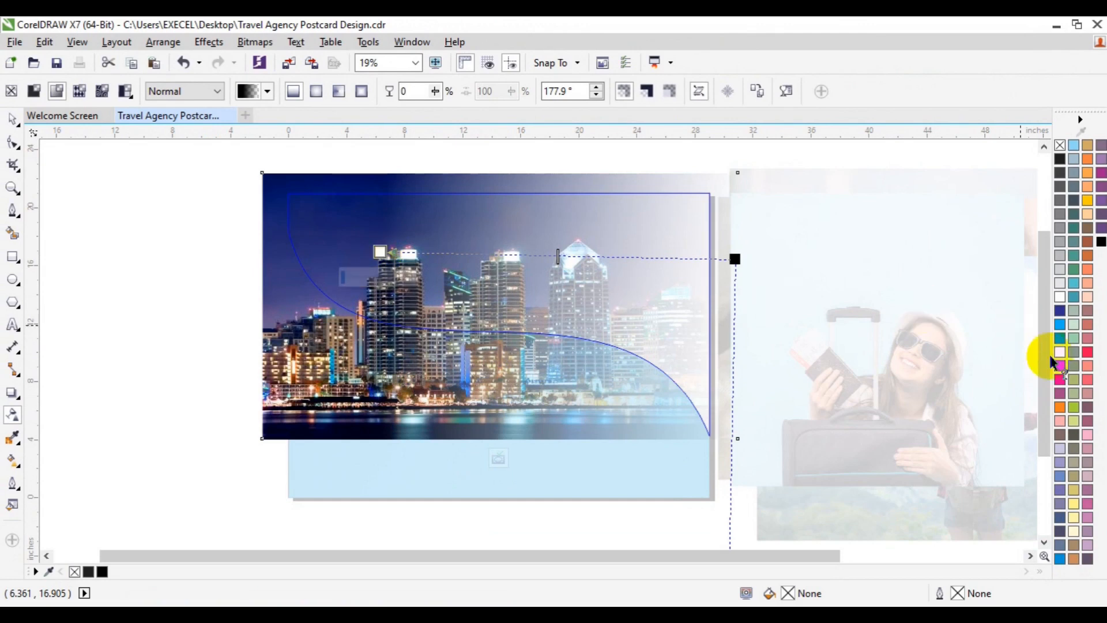
left_click_drag(1045, 374, 1043, 419)
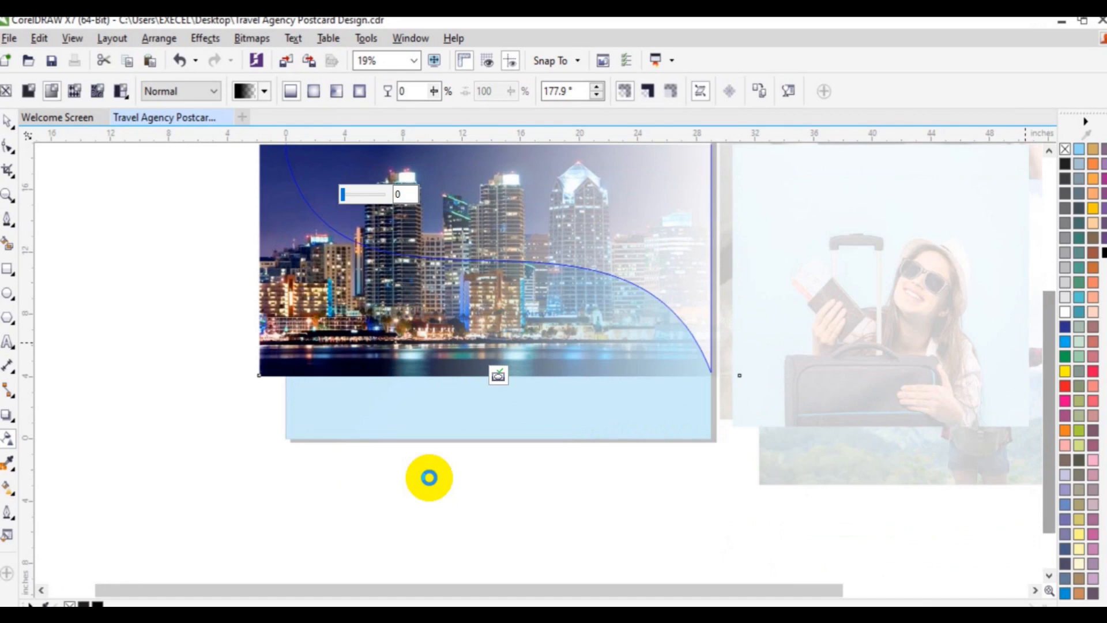
left_click(429, 477)
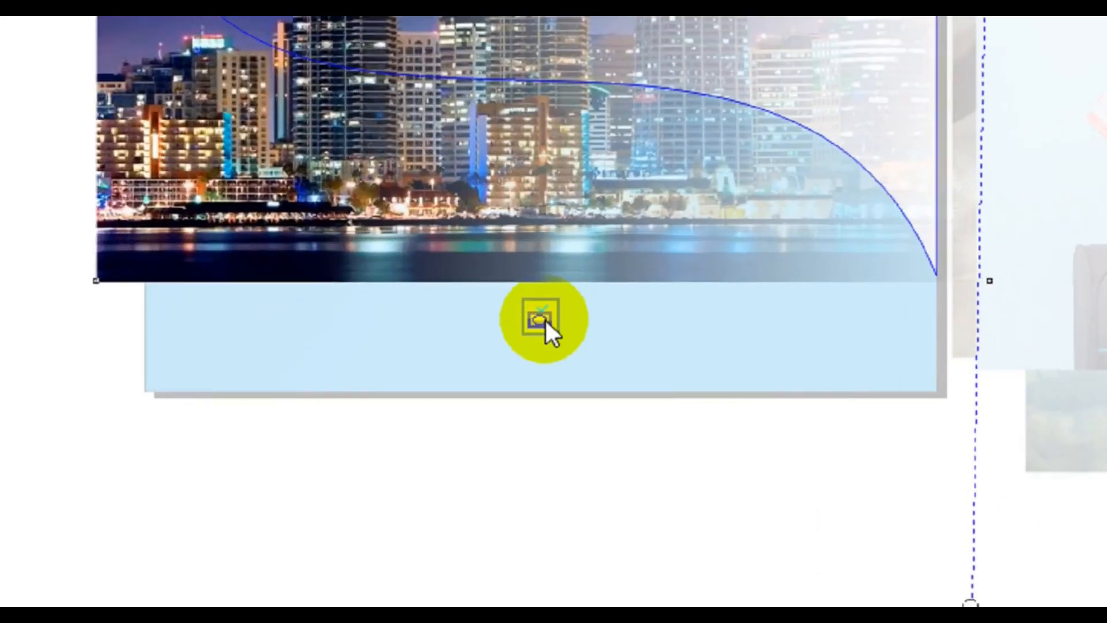
left_click(513, 354)
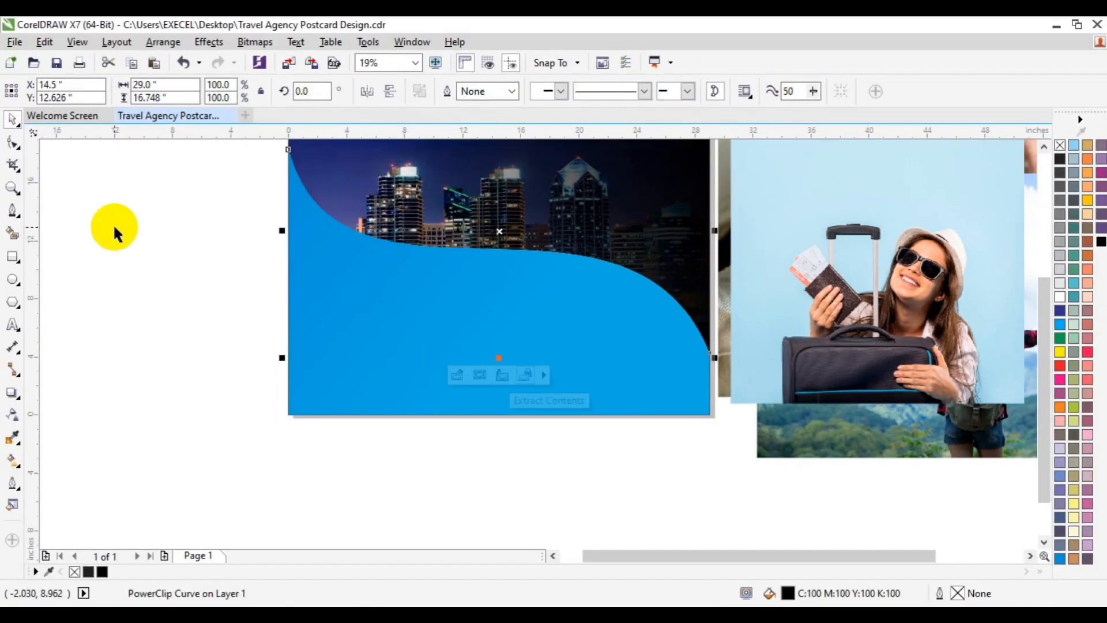
left_click(69, 196)
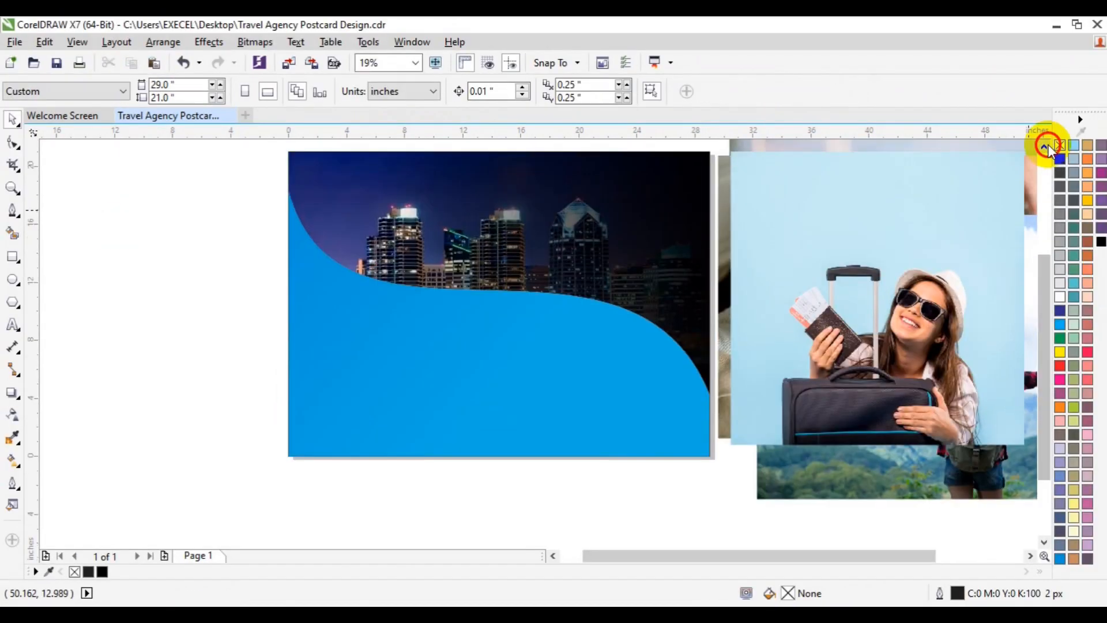
- Draw a circle about 10.3 inches across and place it over the S-curve near the page's left edge
left_click(1044, 147)
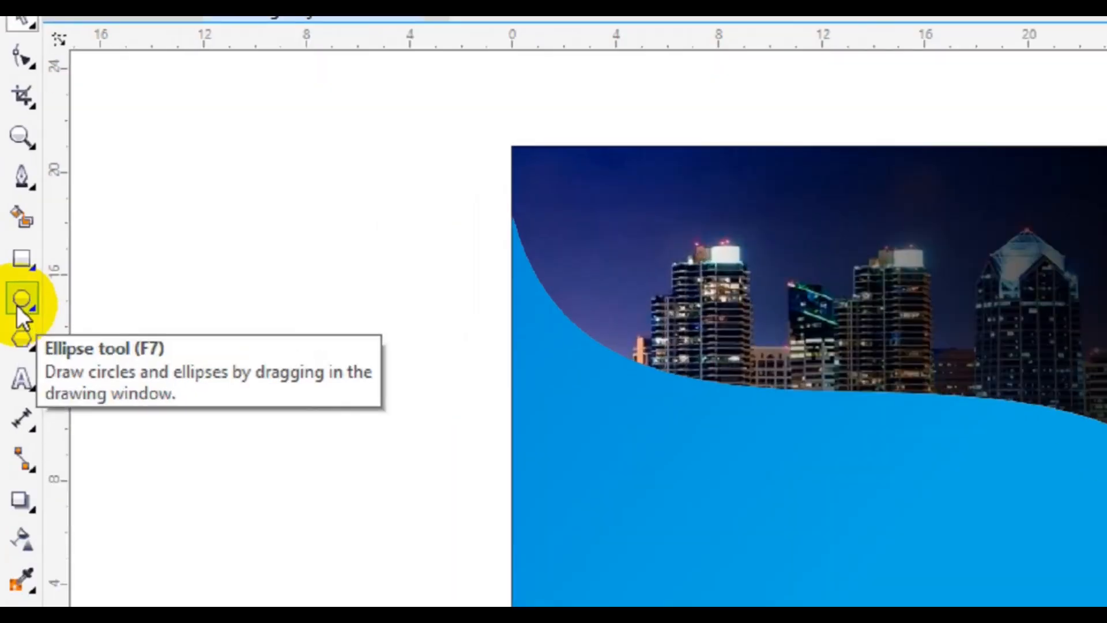
left_click(13, 287)
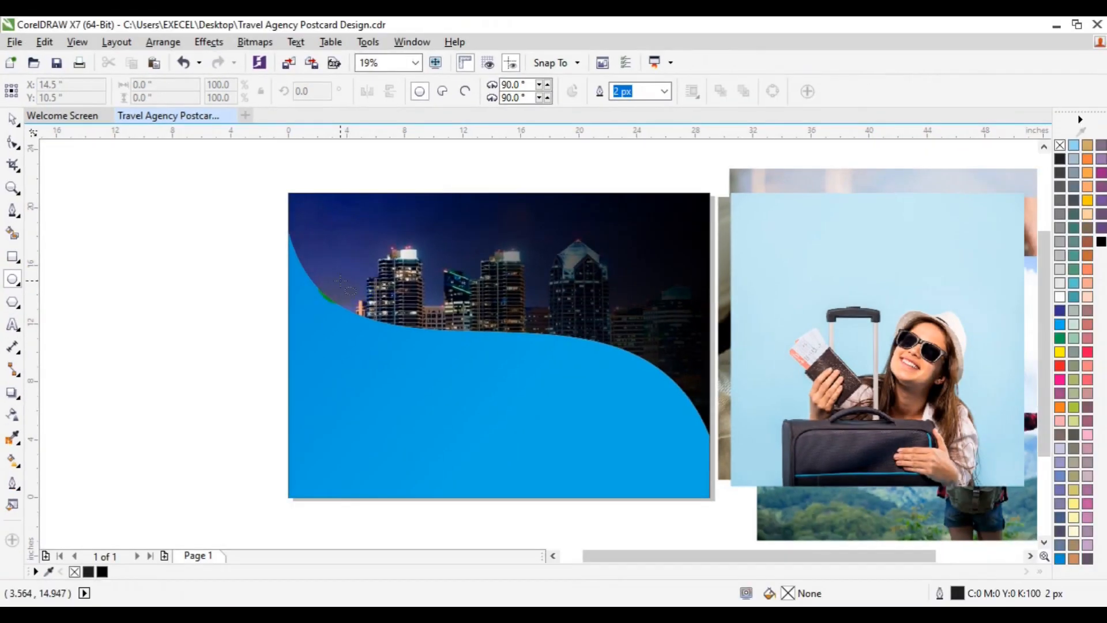
left_click_drag(362, 282, 481, 430)
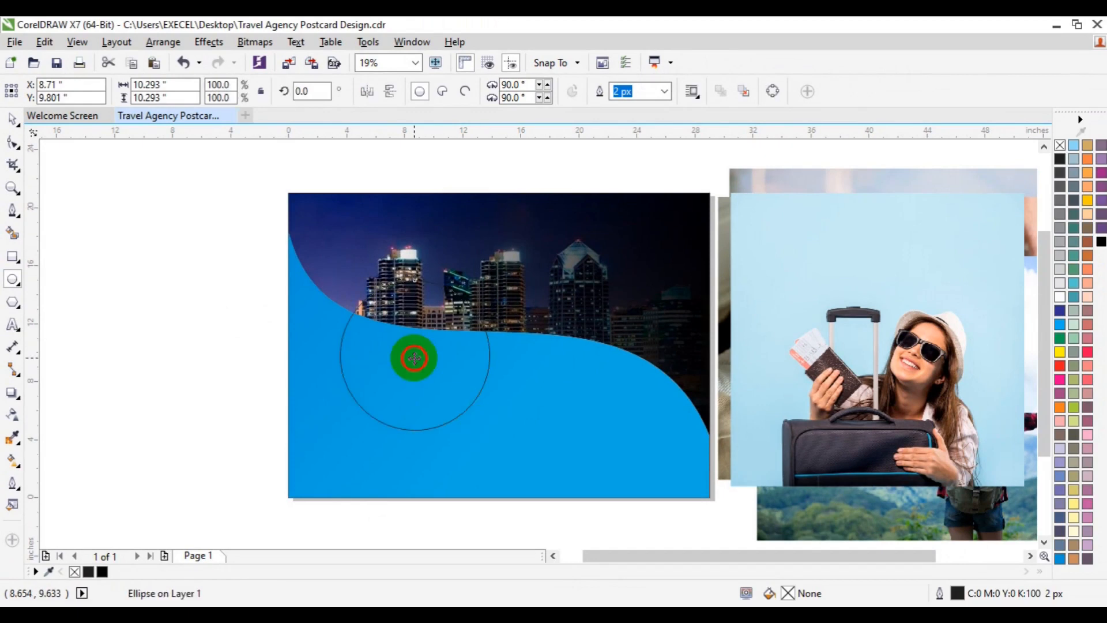
left_click_drag(415, 358, 376, 344)
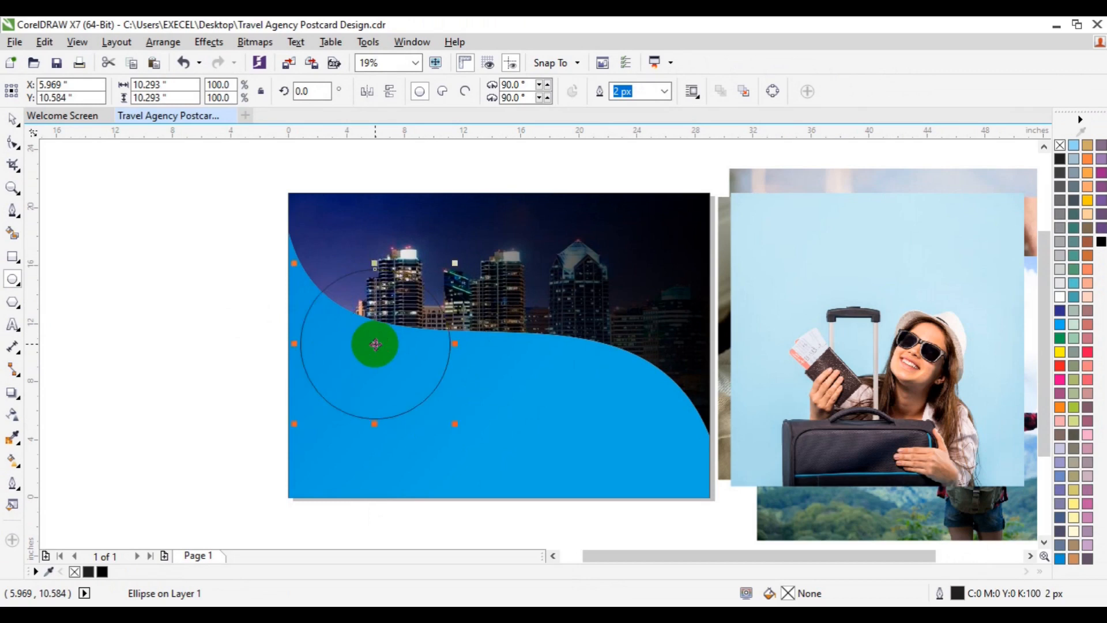
- Fill the circle with white and remove its outline
left_click(1061, 296)
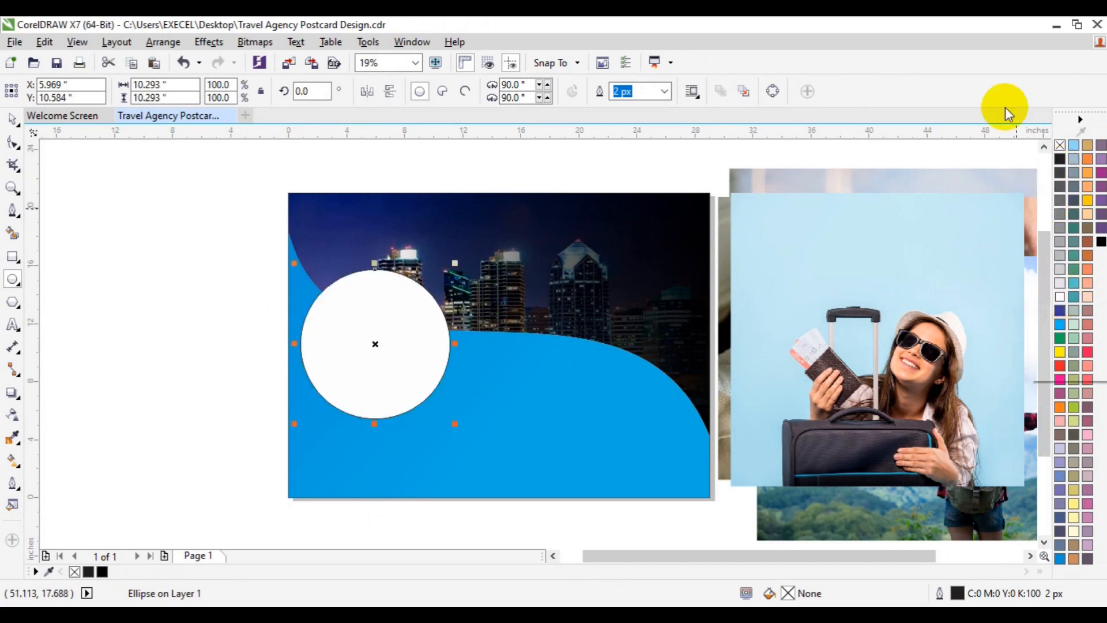
right_click(1060, 147)
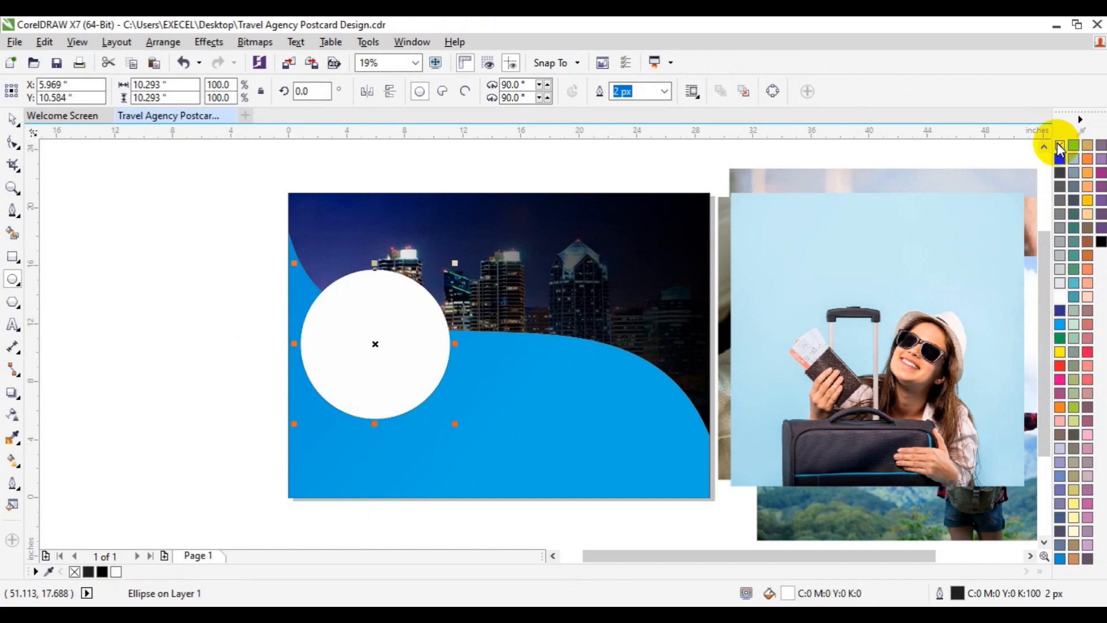
left_click(549, 343)
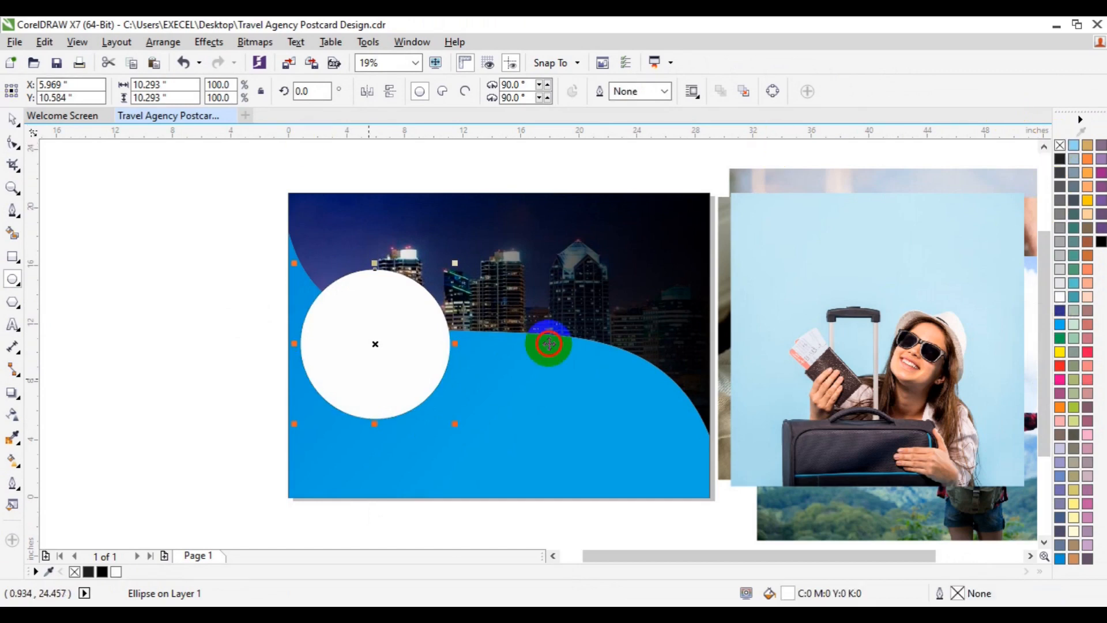
- Create a smaller concentric copy of the white circle, about 9.3 inches across, and fill it with 90% Black
key("space")
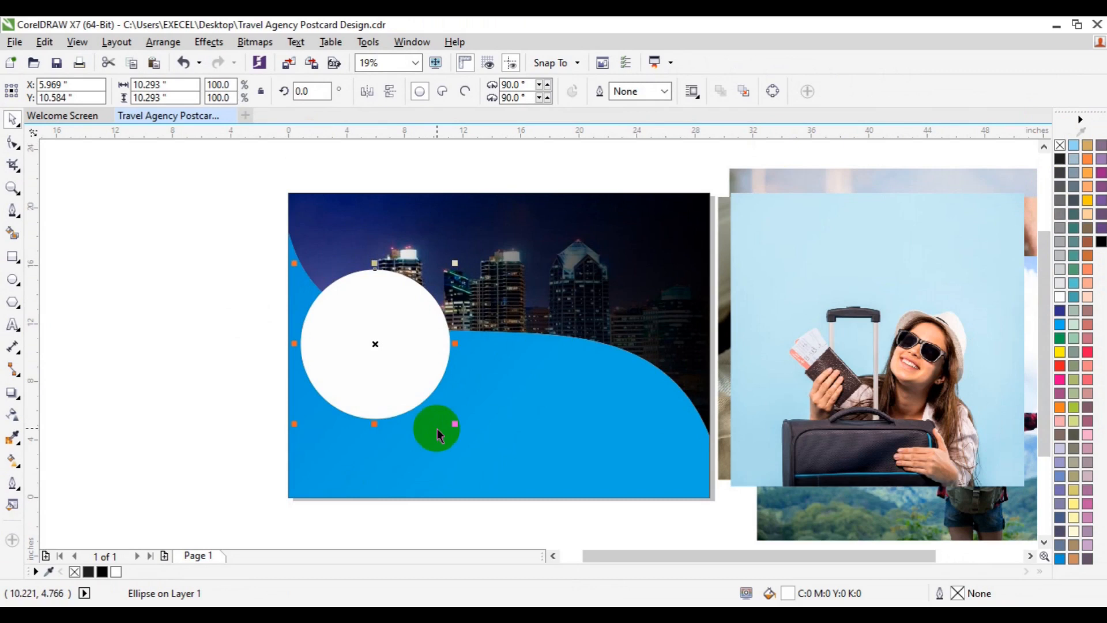
left_click_drag(456, 422, 452, 423)
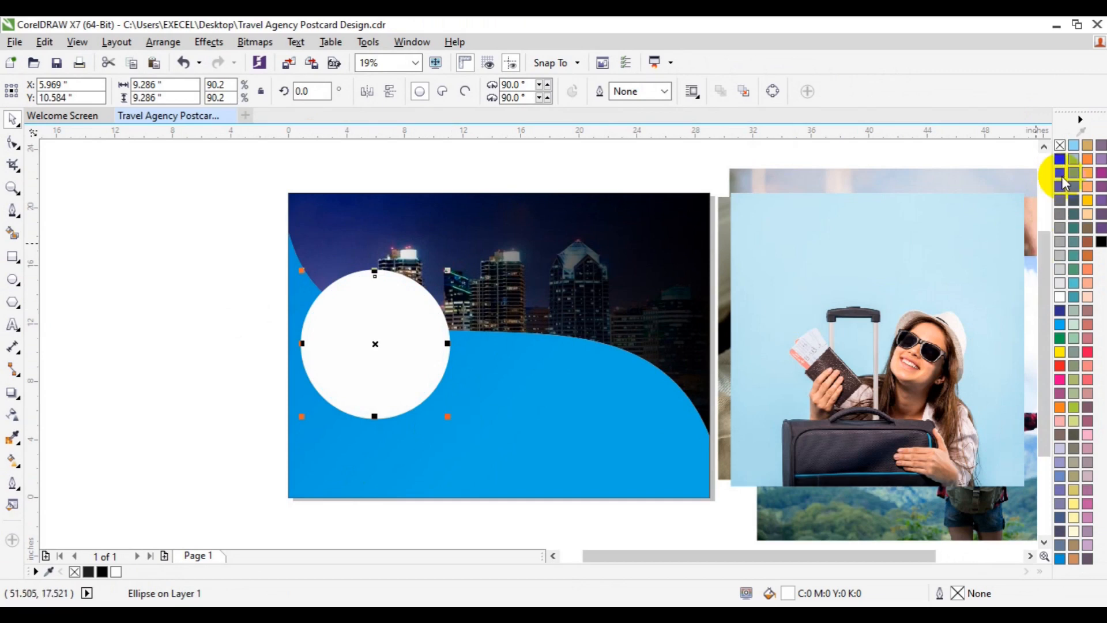
left_click(1061, 177)
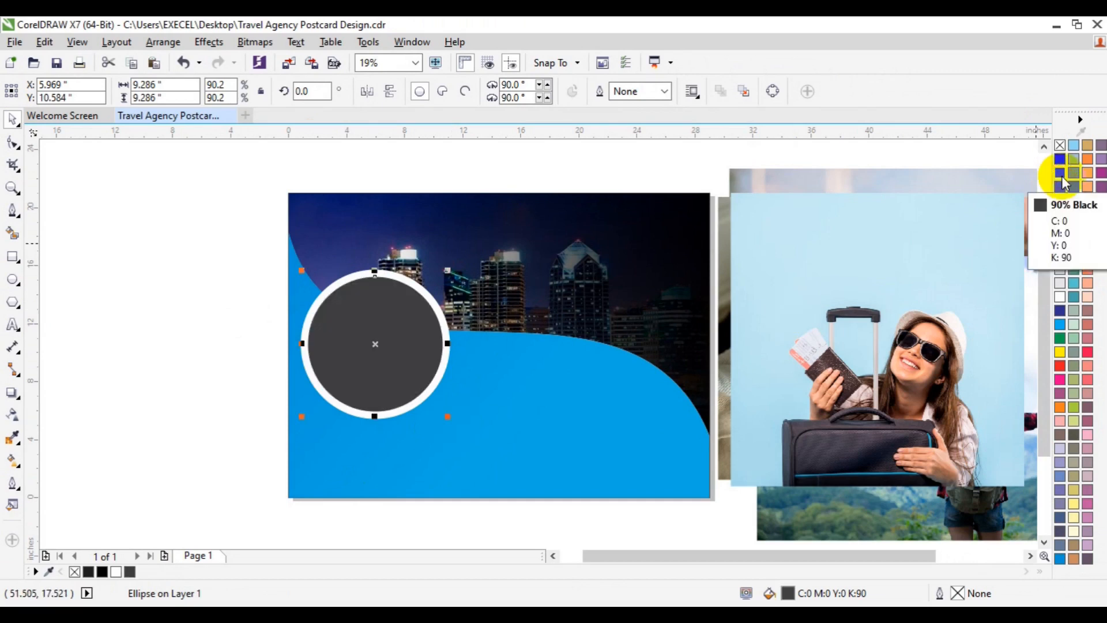
- PowerClip the photo of the smiling woman with the suitcase inside the dark gray circle and open the clipped contents for editing
left_click(853, 381)
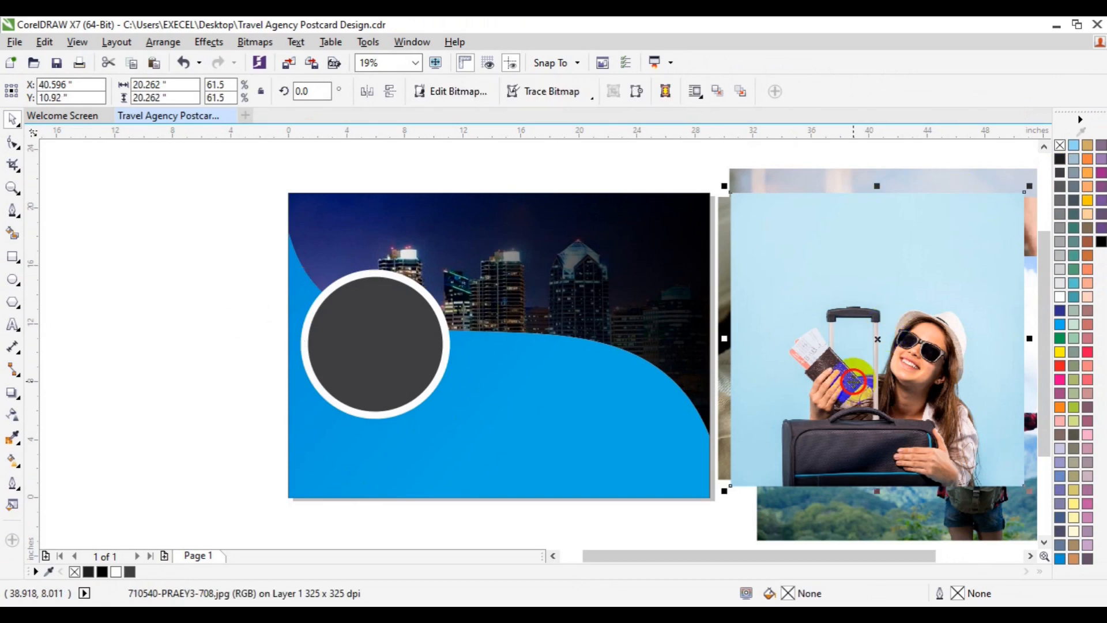
left_click_drag(853, 381, 621, 382)
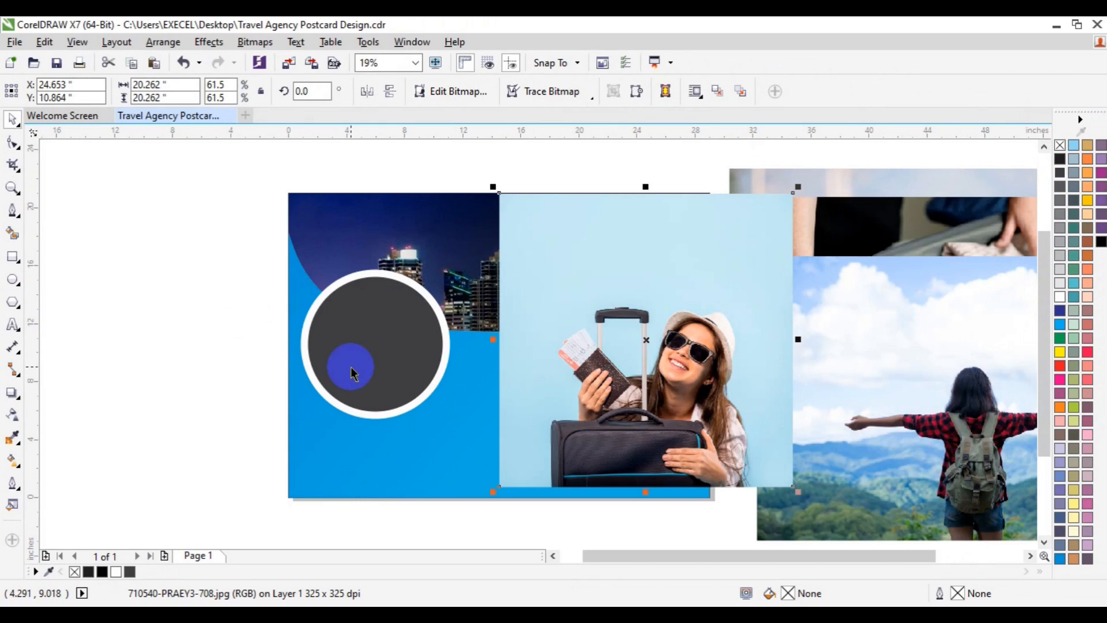
left_click(210, 44)
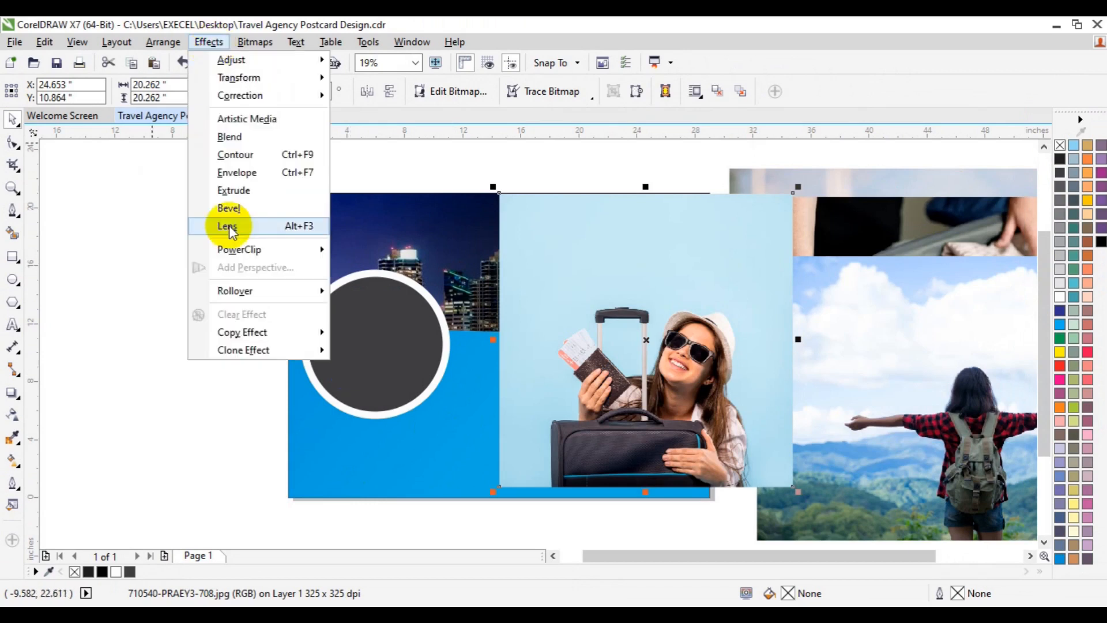
mouse_move(238, 247)
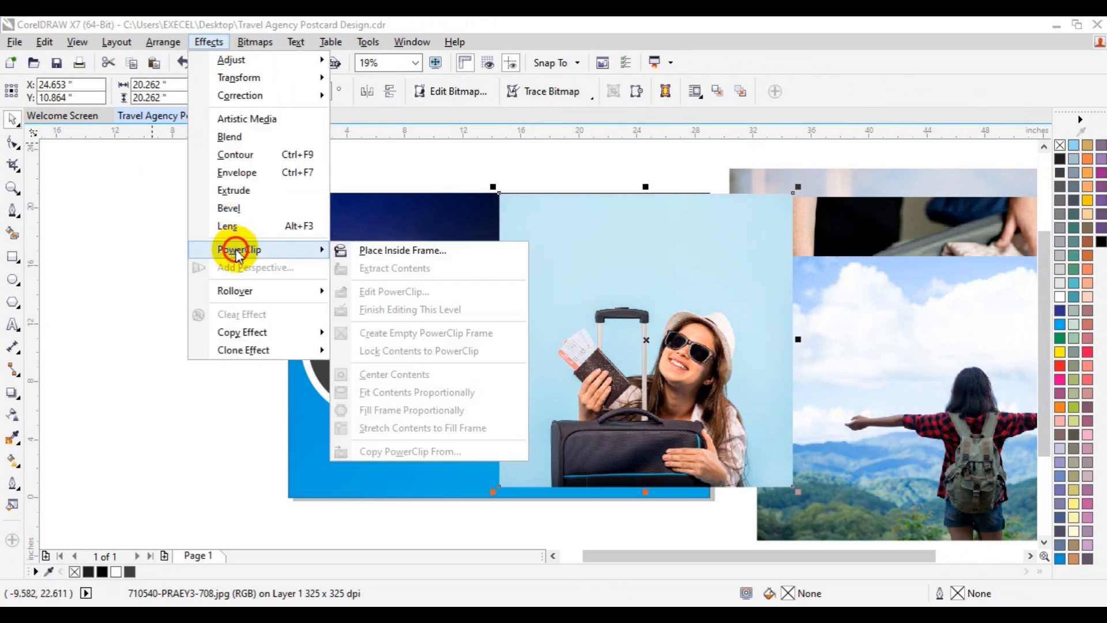
left_click(434, 249)
left_click(354, 335)
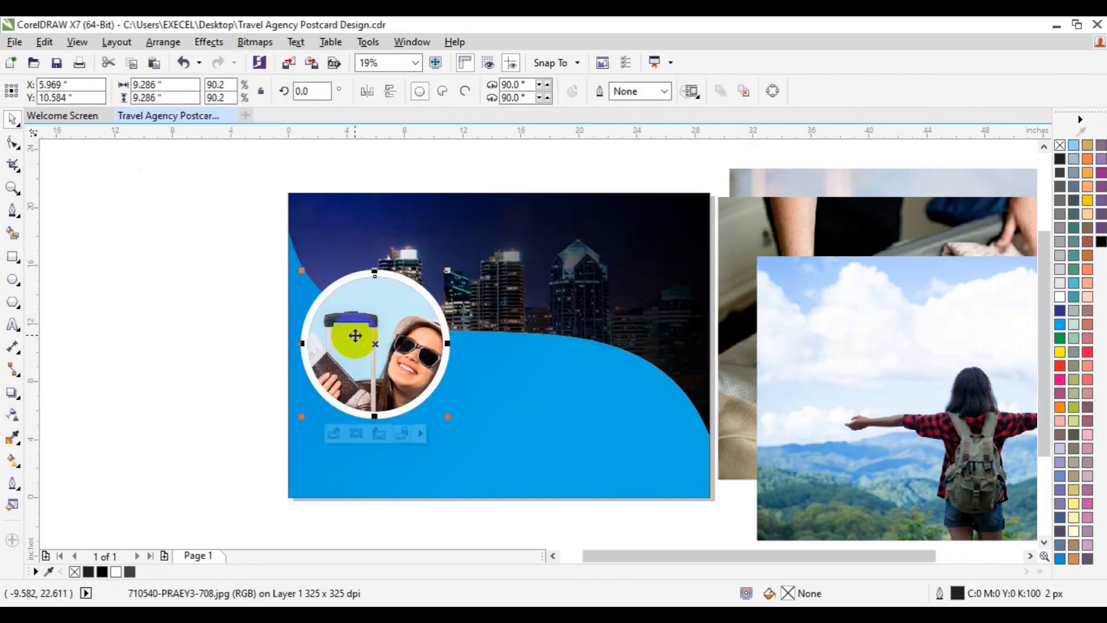
left_click(335, 436)
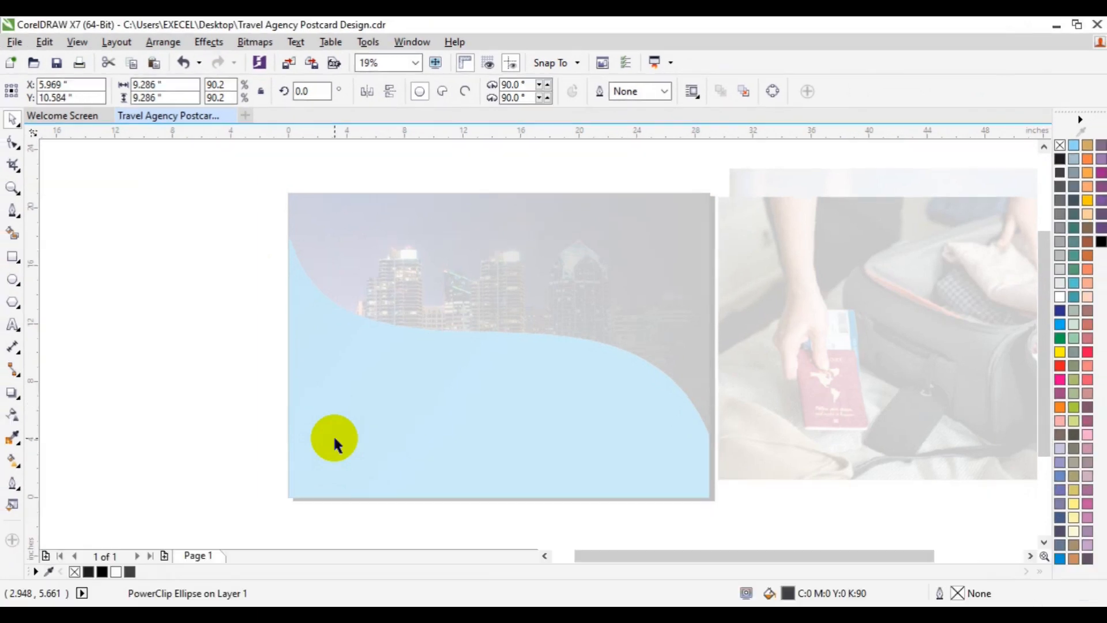
left_click(334, 439)
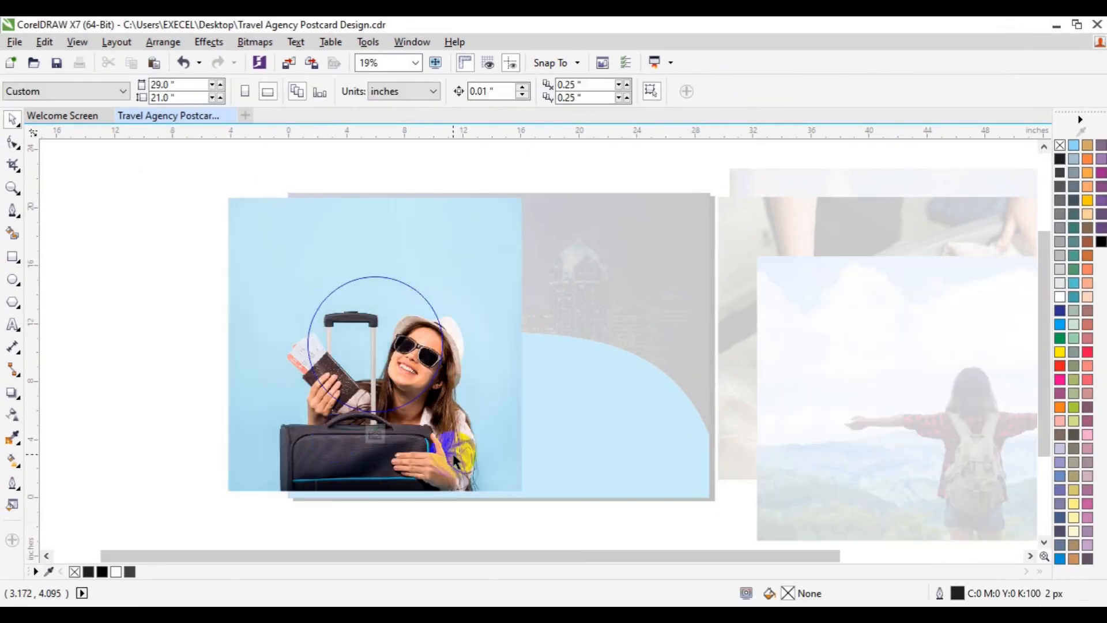
- Save the drawing to the Desktop as Travel Agency Postcard Design in CDR format, replacing the existing file
left_click(16, 41)
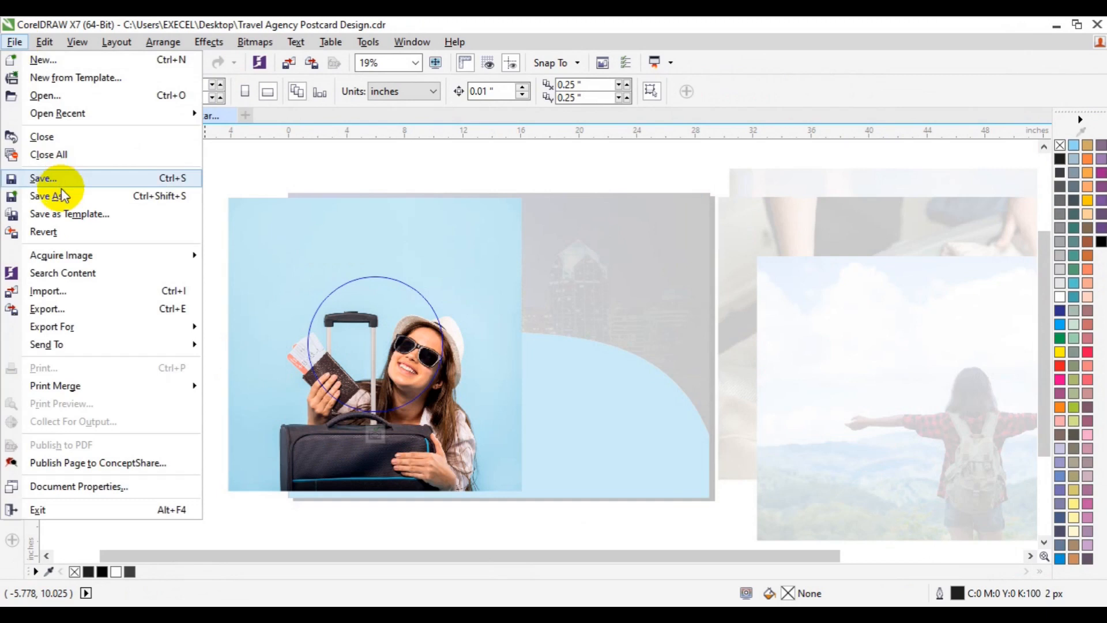
left_click(60, 190)
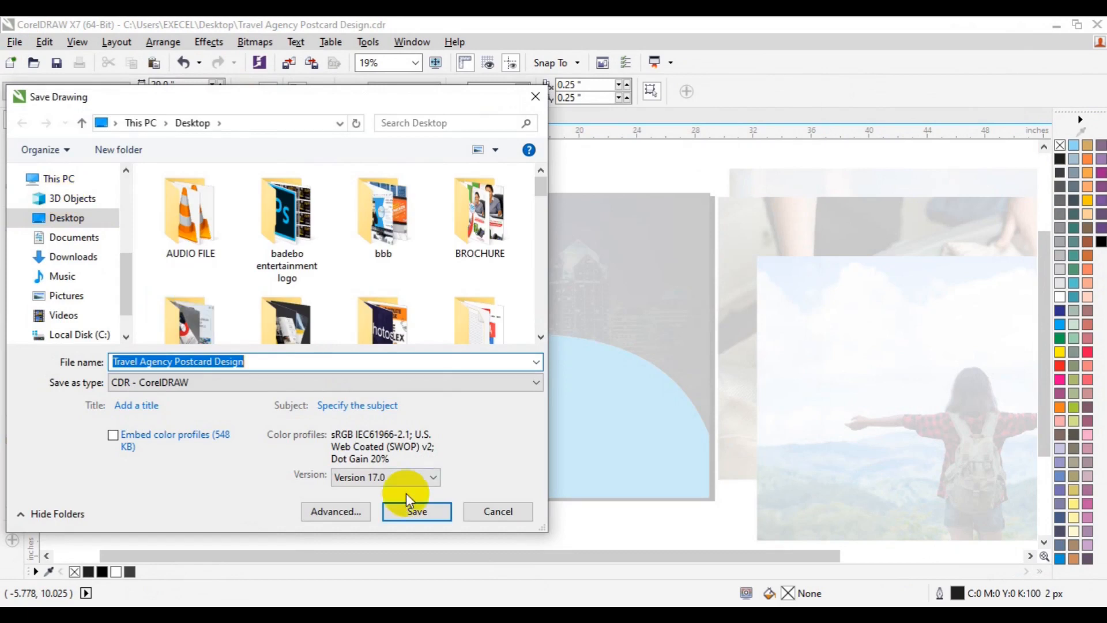
left_click(405, 511)
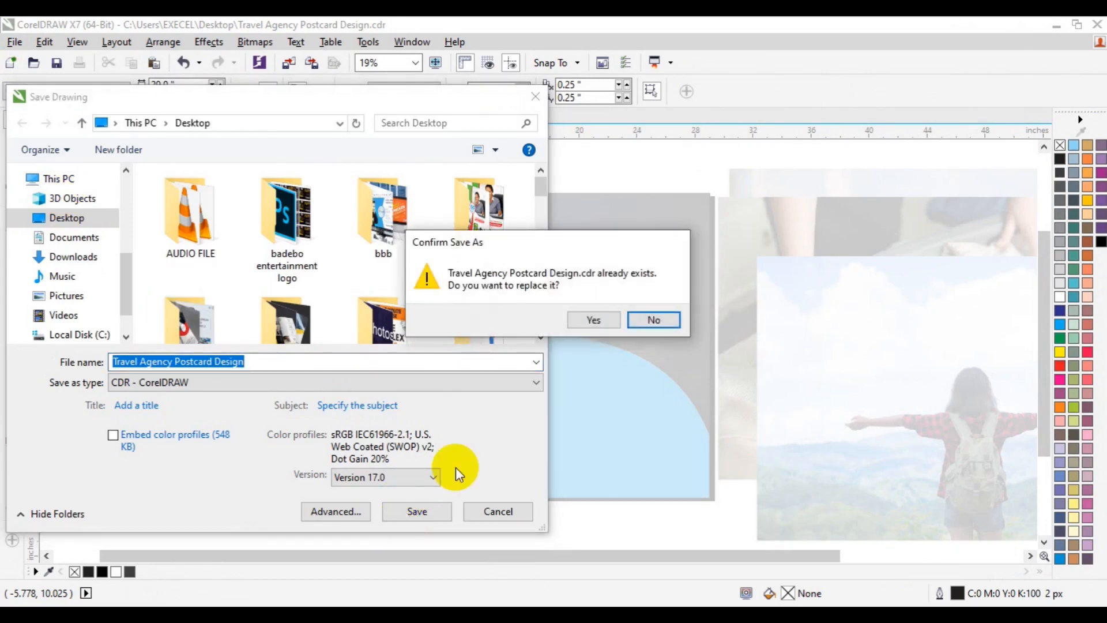
left_click(593, 320)
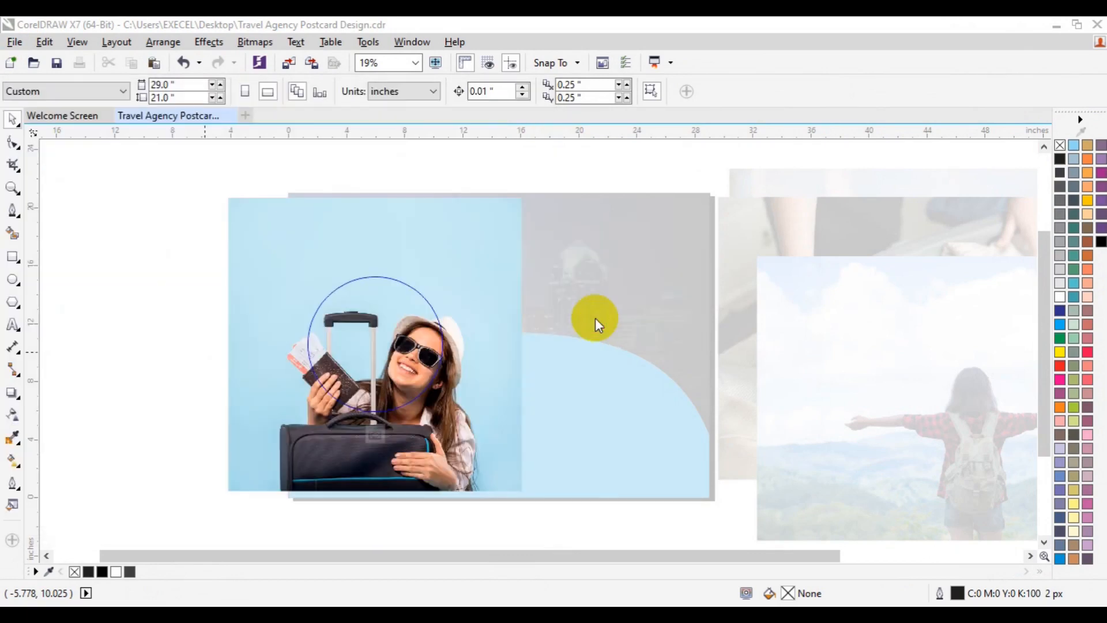